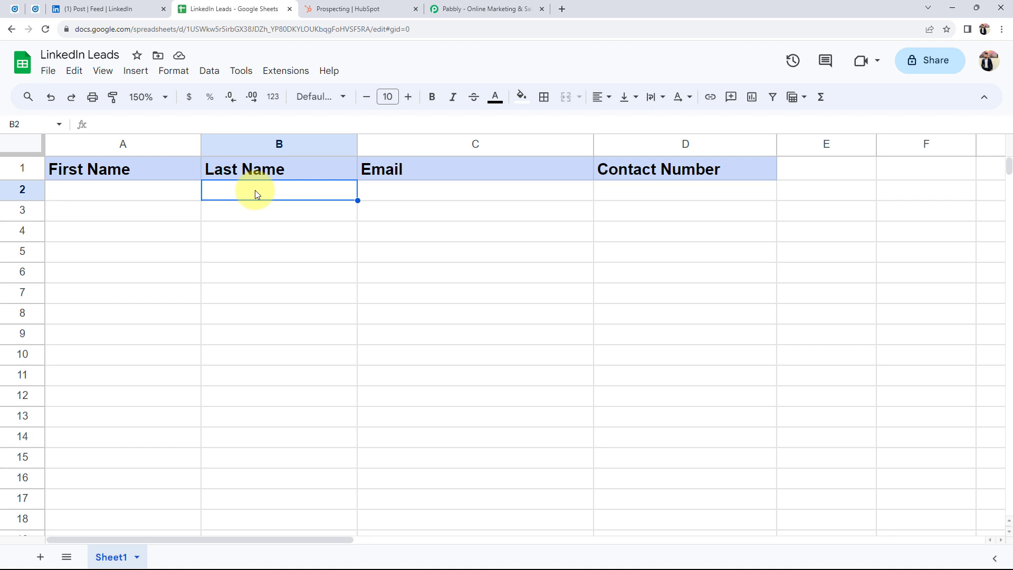
Step: Review the HubSpot prospecting feed, the LinkedIn Leads spreadsheet and Pabbly's promoted LinkedIn post
{"action": "left_click", "coordinate": [345, 9]}
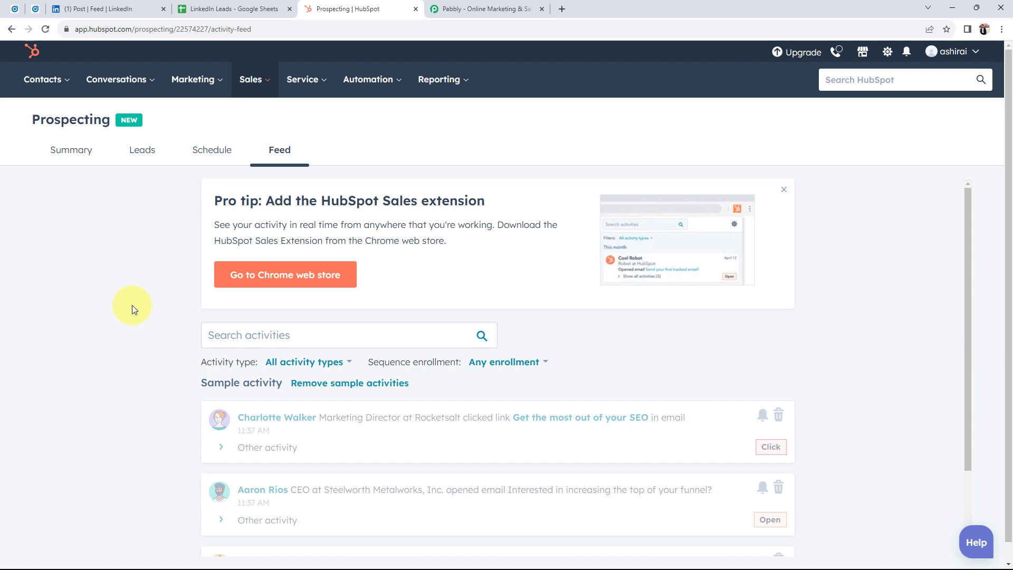
{"action": "left_click", "coordinate": [233, 5]}
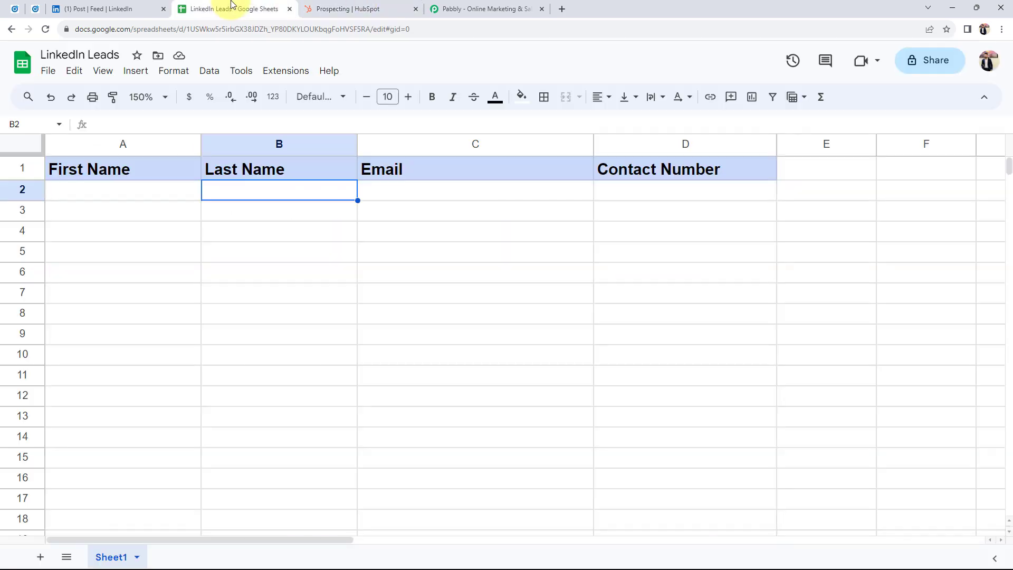
{"action": "left_click", "coordinate": [117, 7]}
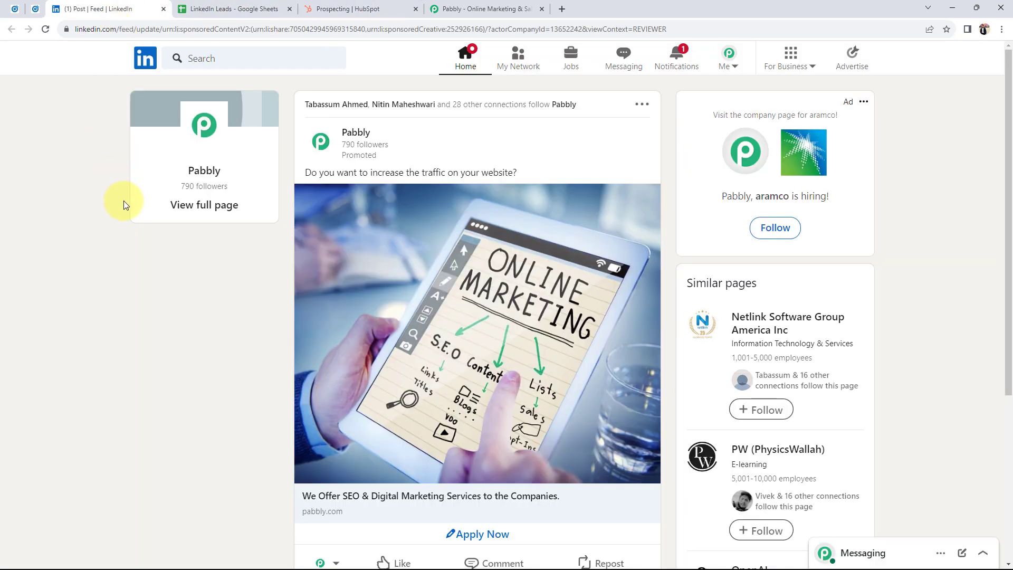
Step: Switch to the Pabbly website, go to the account's apps overview and open the Pabbly Connect dashboard
{"action": "left_click", "coordinate": [520, 8]}
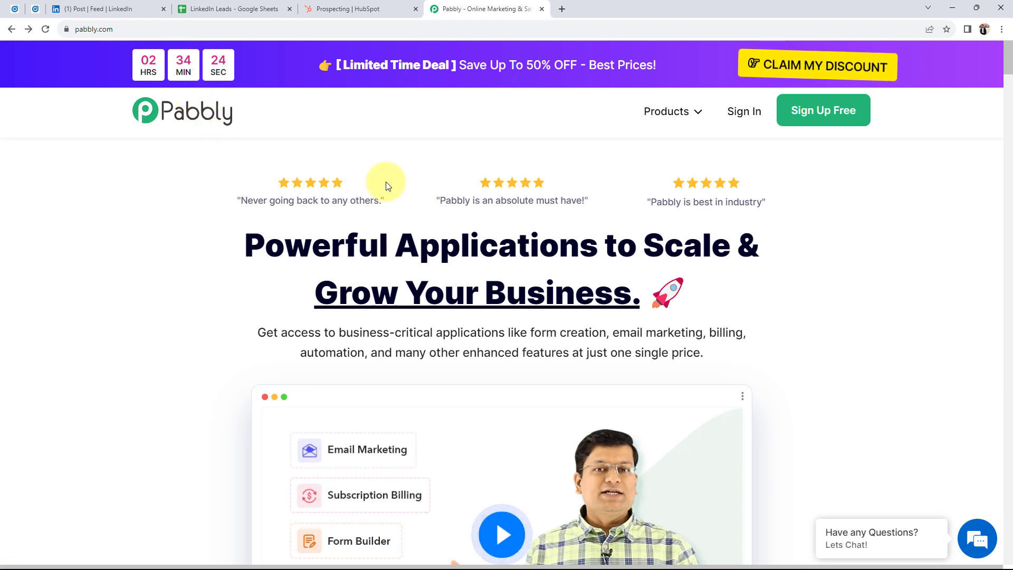
{"action": "left_click", "coordinate": [823, 121]}
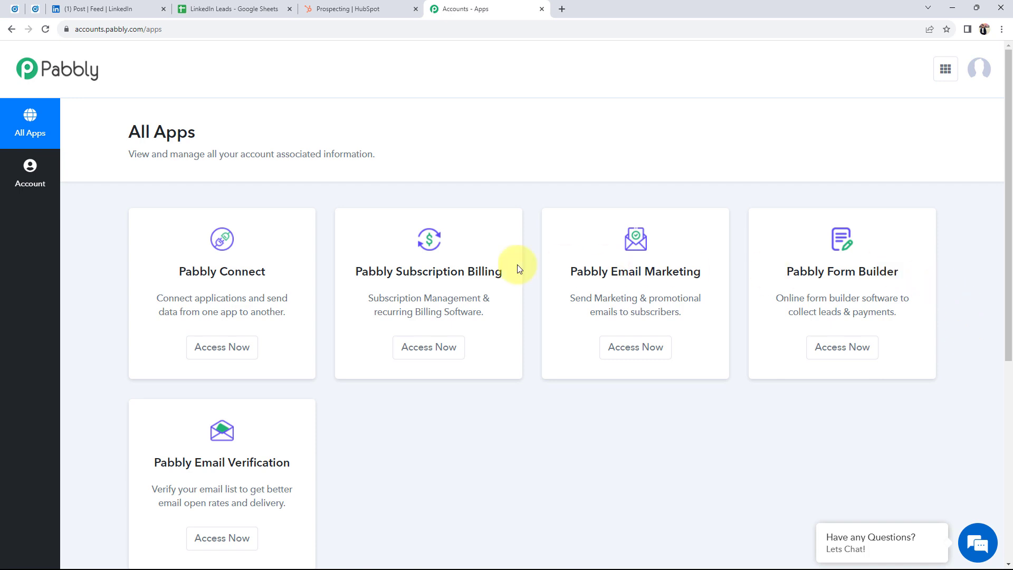
{"action": "left_click_drag", "start_coordinate": [181, 273], "coordinate": [266, 271]}
{"action": "left_click", "coordinate": [210, 352]}
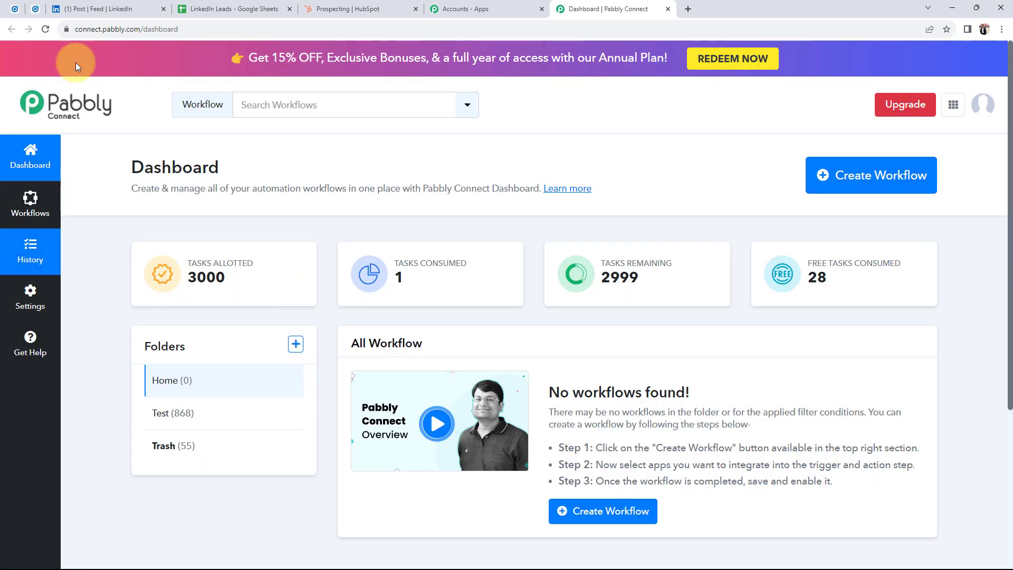
{"action": "left_click_drag", "start_coordinate": [86, 148], "coordinate": [235, 166]}
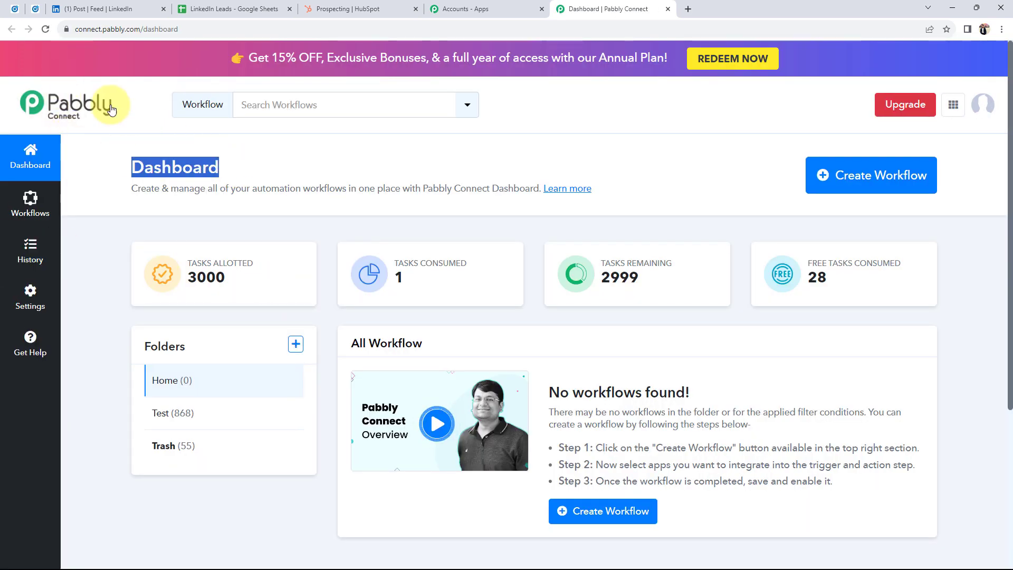
{"action": "left_click", "coordinate": [256, 176]}
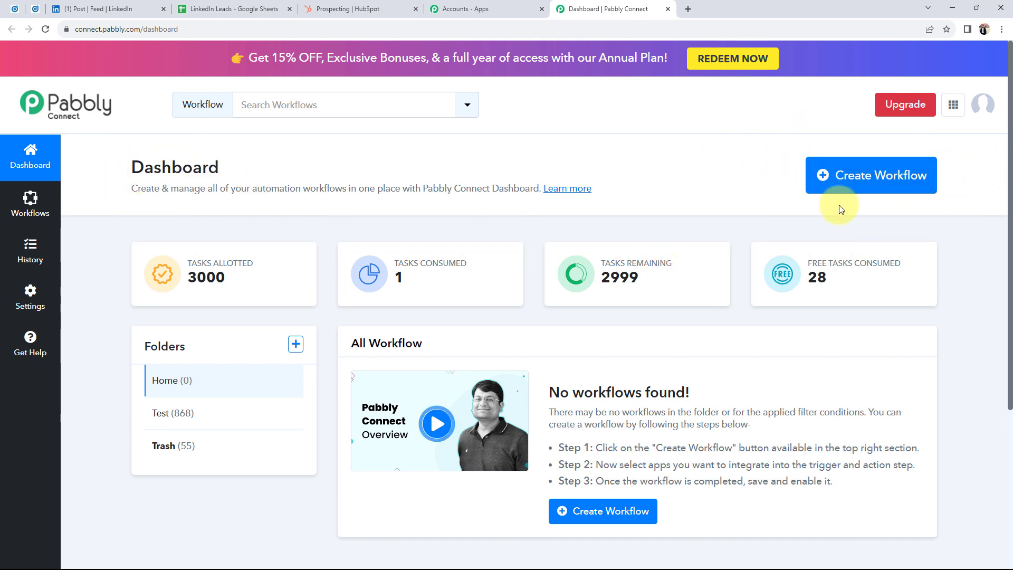
Step: Create a workflow named "Add LinkedIn Leads to Google Sheets & HubSpot" in the Home folder
{"action": "mouse_move", "coordinate": [836, 256]}
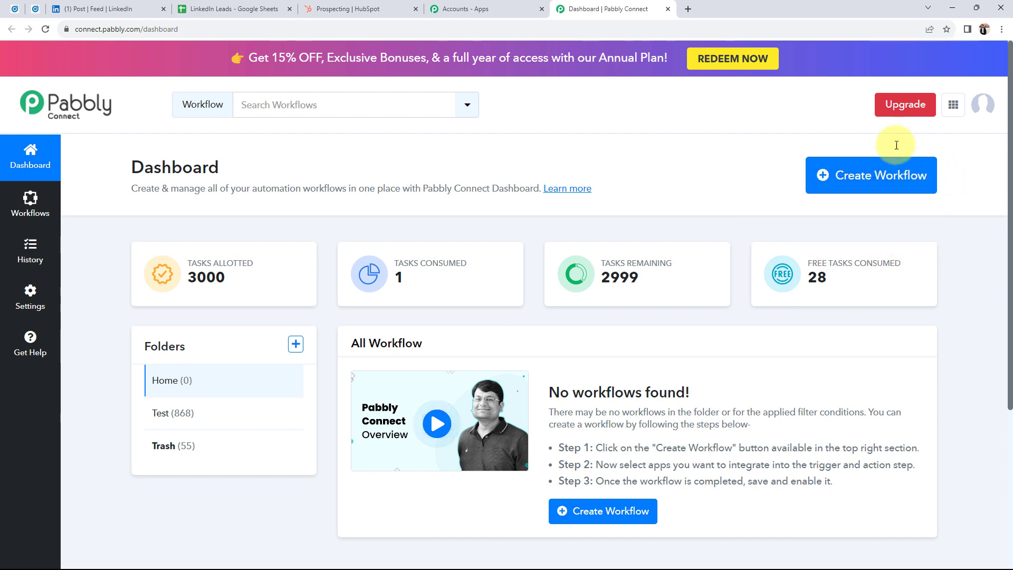
{"action": "left_click", "coordinate": [896, 179]}
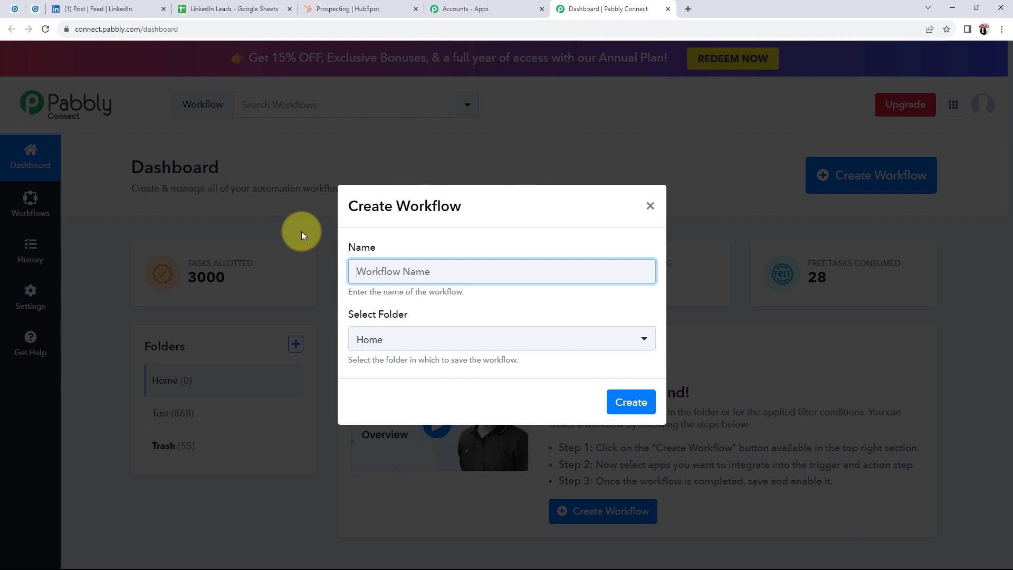
{"action": "type", "text": "Add LinkedIn Leads to Google Sheets & HubSpot"}
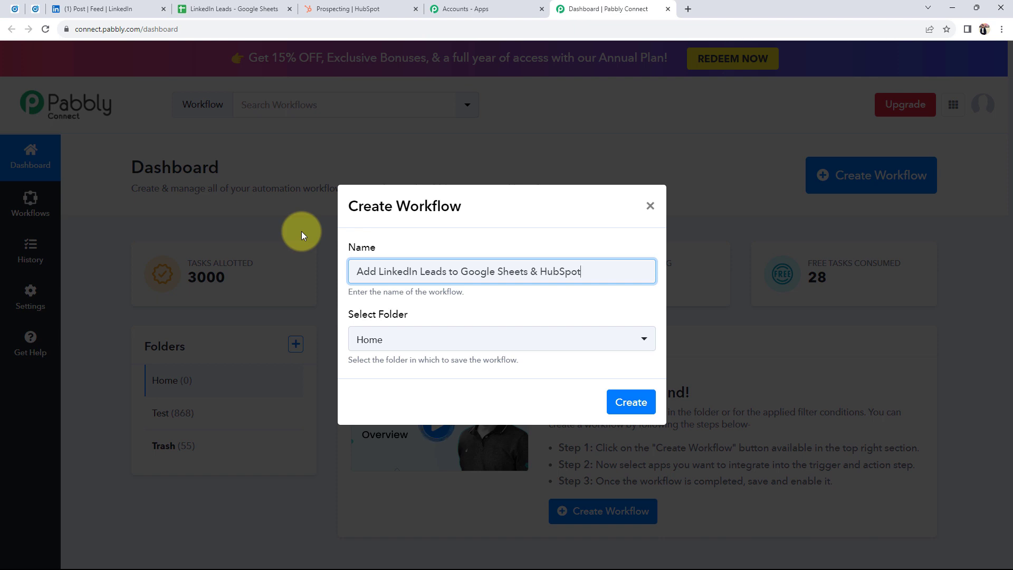
{"action": "left_click", "coordinate": [378, 340]}
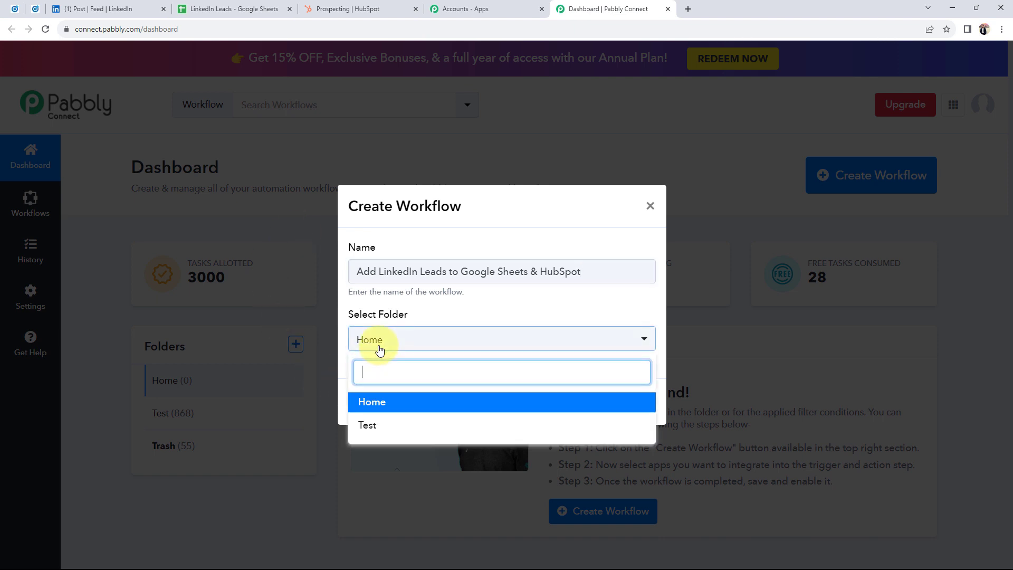
{"action": "left_click", "coordinate": [382, 403]}
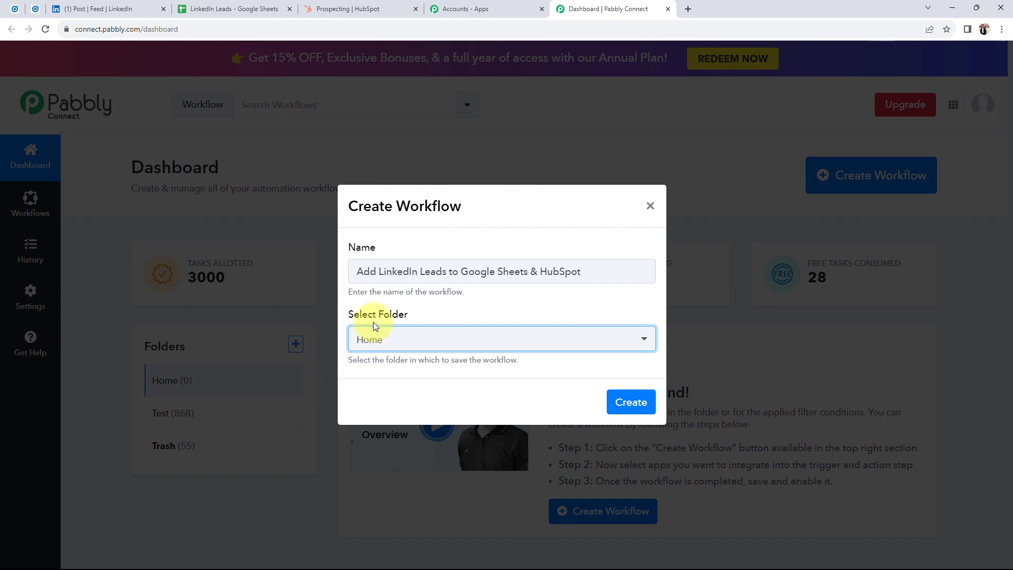
{"action": "left_click", "coordinate": [627, 403]}
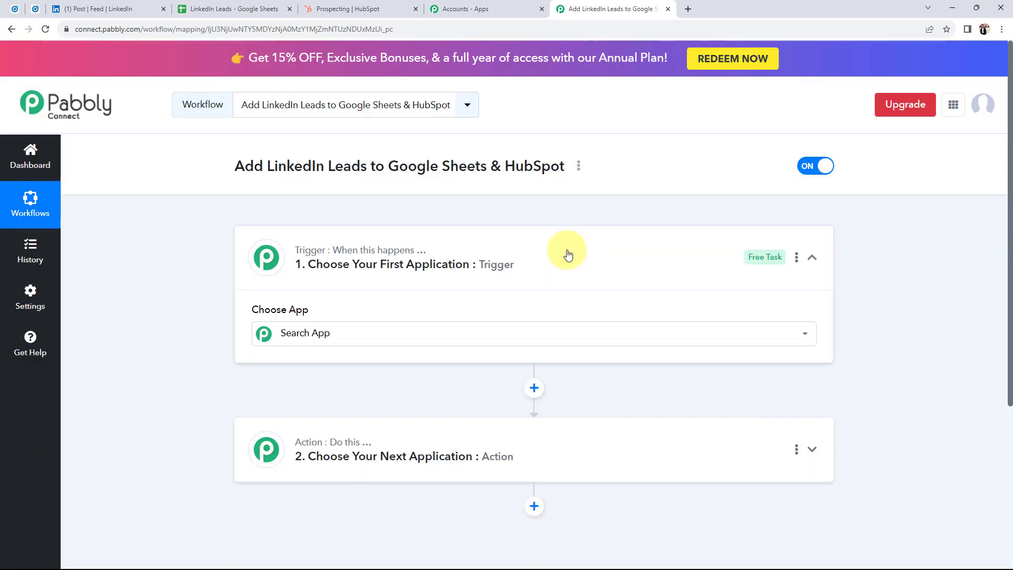
Step: Collapse the workflow's trigger and review the LinkedIn post, the LinkedIn Leads spreadsheet and the HubSpot prospecting feed
{"action": "left_click", "coordinate": [567, 251]}
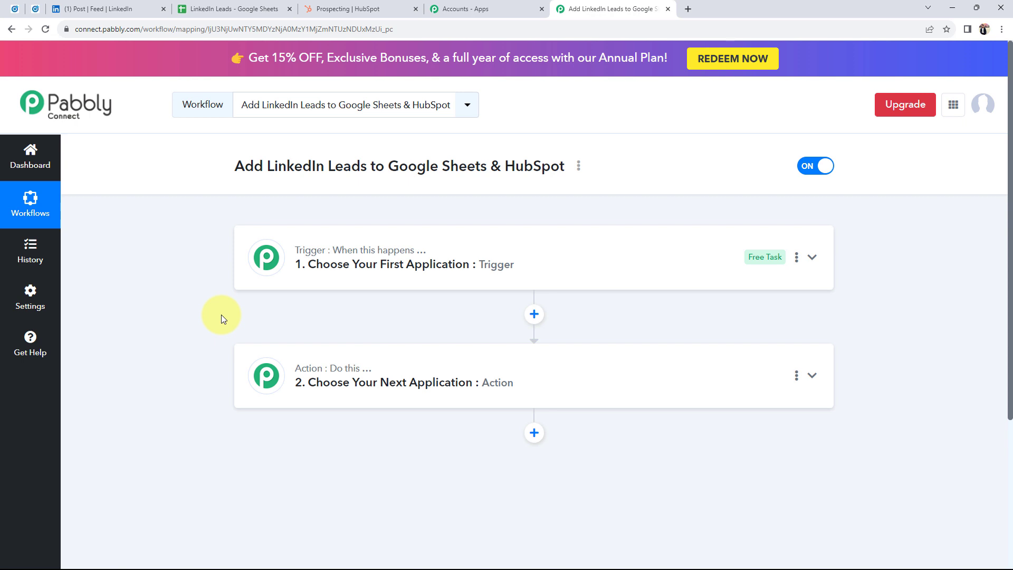
{"action": "left_click", "coordinate": [98, 9]}
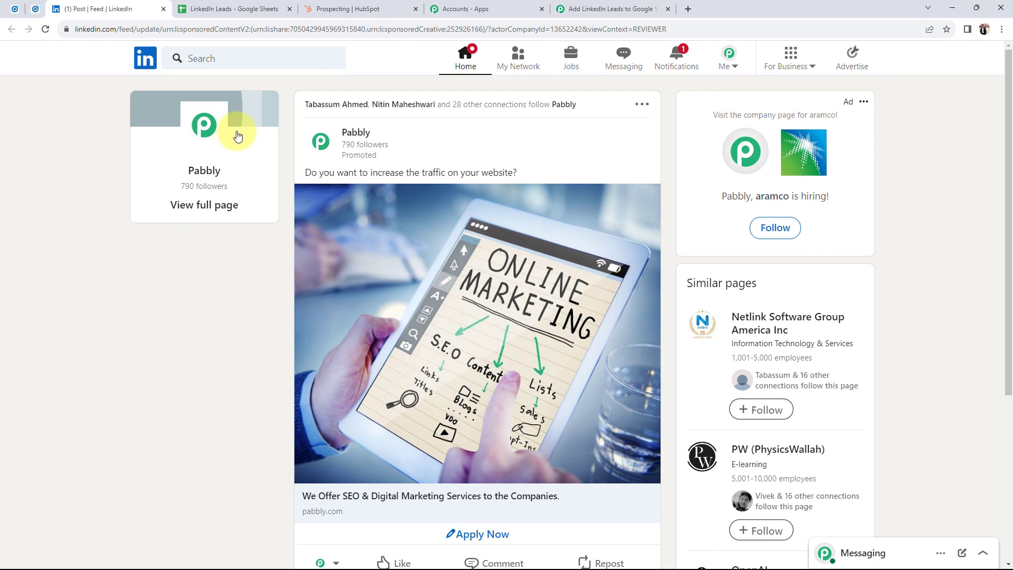
{"action": "left_click", "coordinate": [267, 8]}
{"action": "left_click", "coordinate": [243, 255]}
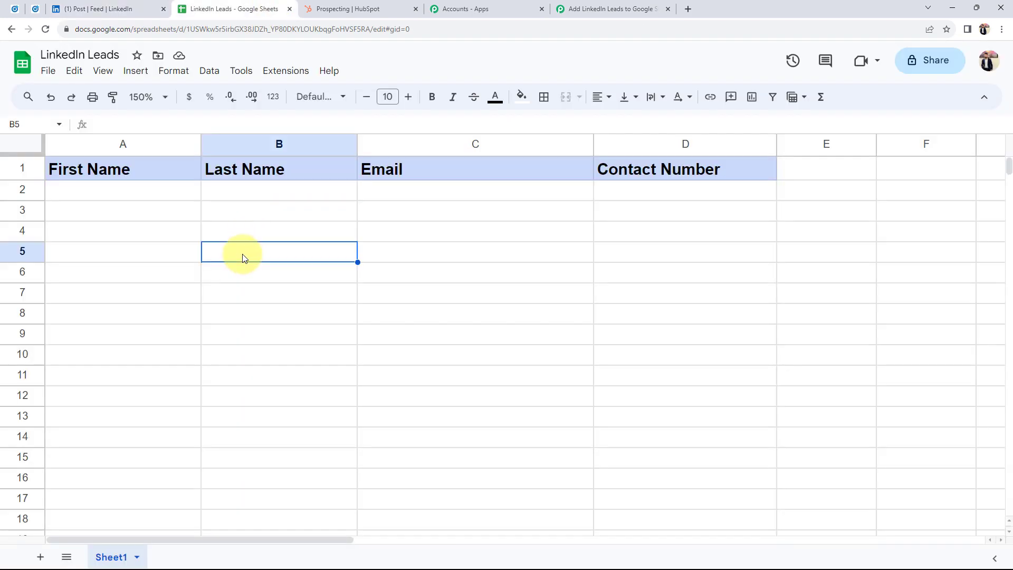
{"action": "left_click", "coordinate": [354, 8]}
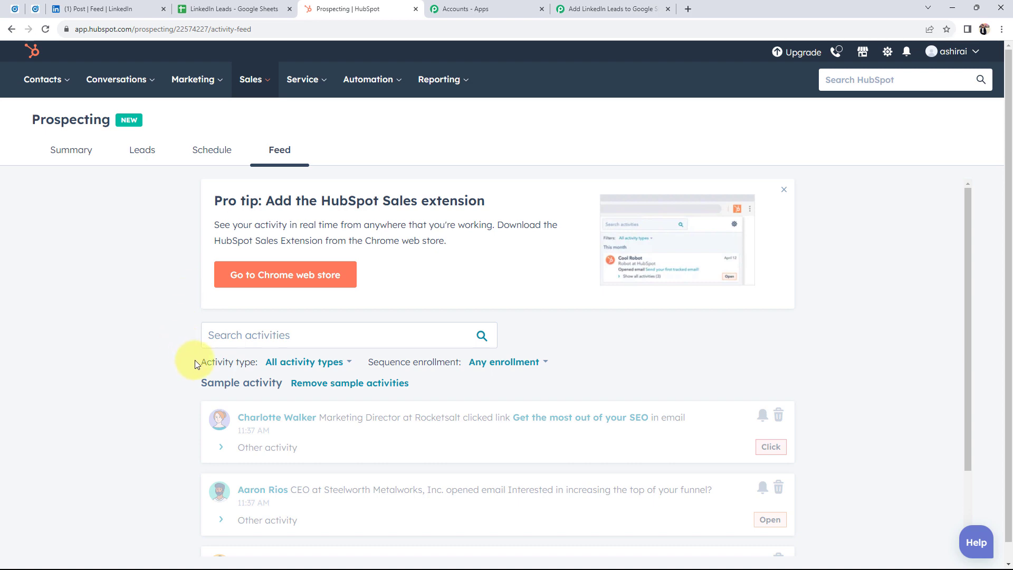
{"action": "left_click", "coordinate": [116, 9]}
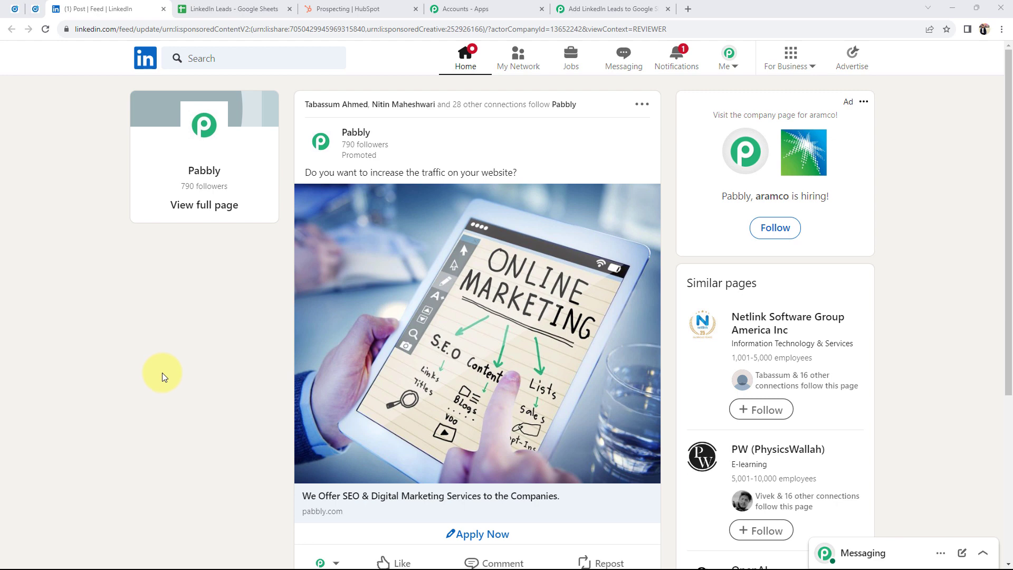
Step: Return to the Pabbly Connect workflow and choose LinkedIn Lead Gen Forms as the trigger app
{"action": "left_click", "coordinate": [227, 9]}
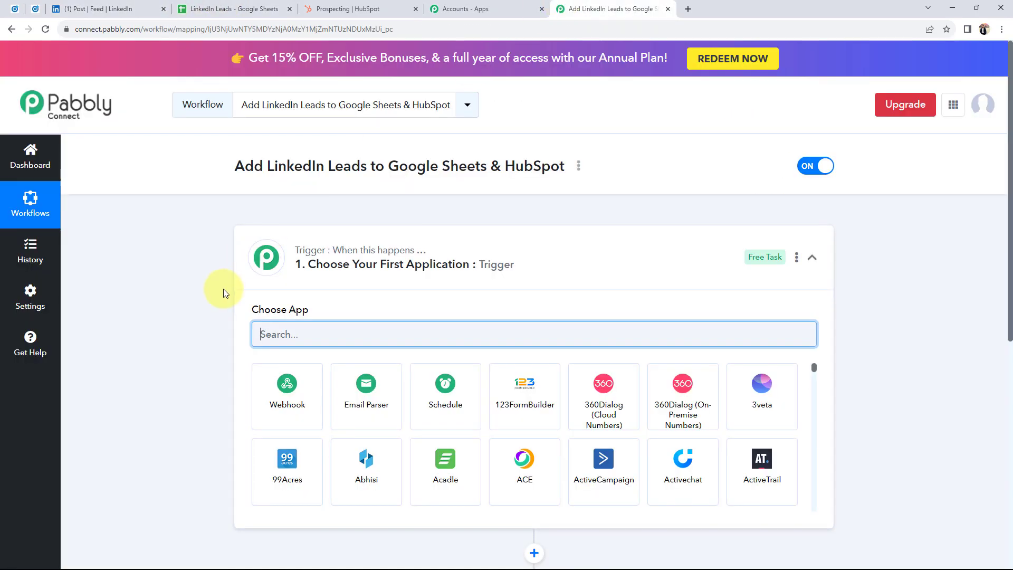
{"action": "type", "text": "link"}
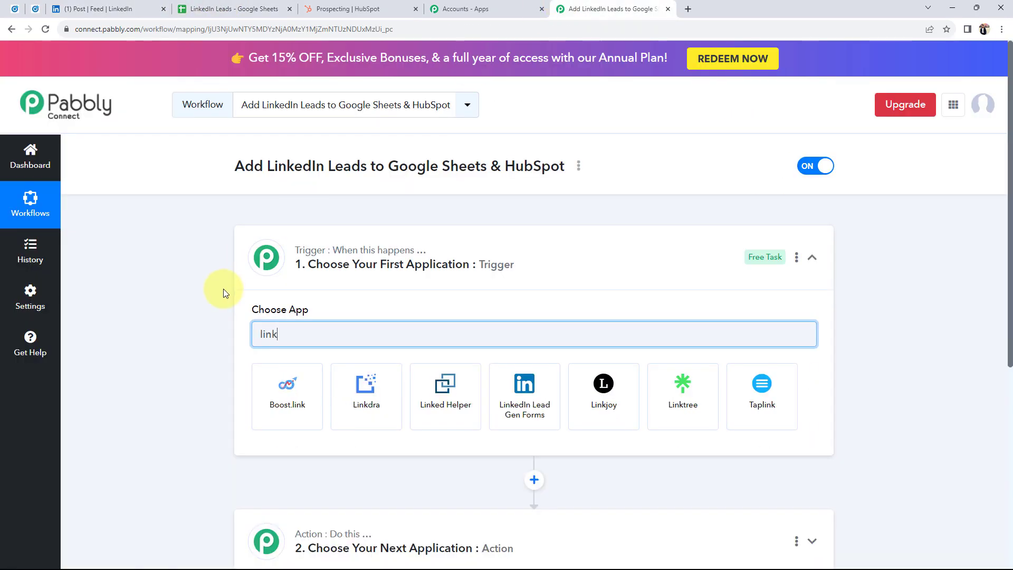
{"action": "left_click", "coordinate": [534, 399]}
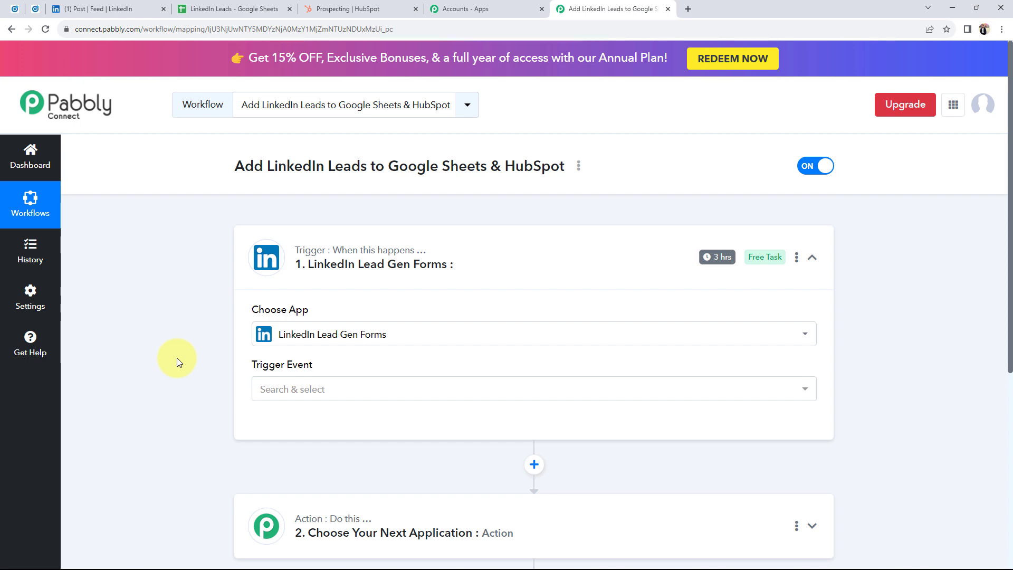
Step: Choose Google Sheets as the app for the workflow's first action step
{"action": "scroll", "coordinate": [176, 357], "scroll_direction": "down", "scroll_amount": 3}
{"action": "left_click", "coordinate": [317, 385]}
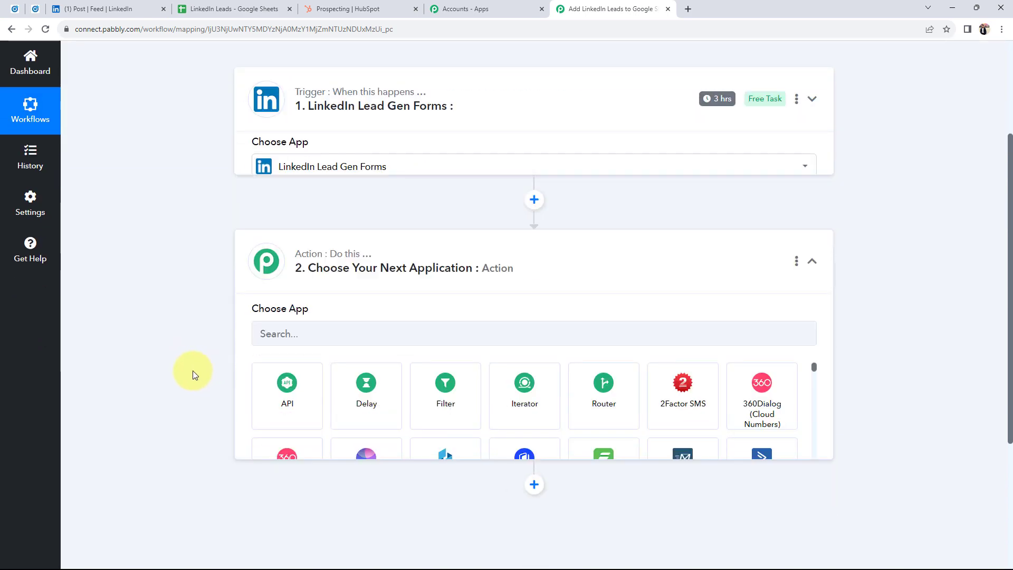
{"action": "left_click", "coordinate": [275, 252]}
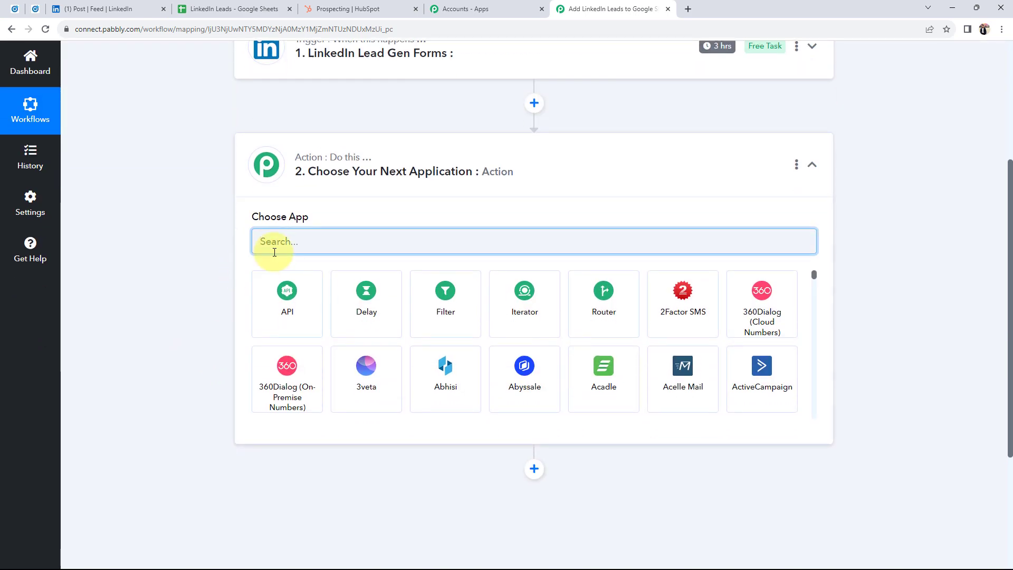
{"action": "type", "text": "goo"}
{"action": "left_click", "coordinate": [679, 372]}
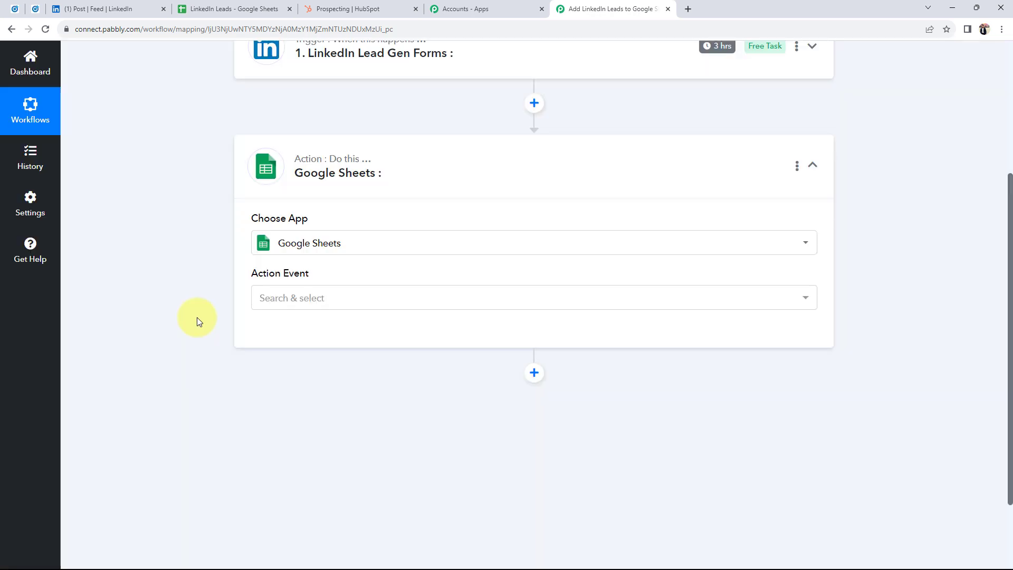
Step: Add another action step below Google Sheets, choose HubSpot CRM as its app and collapse it
{"action": "left_click", "coordinate": [533, 373]}
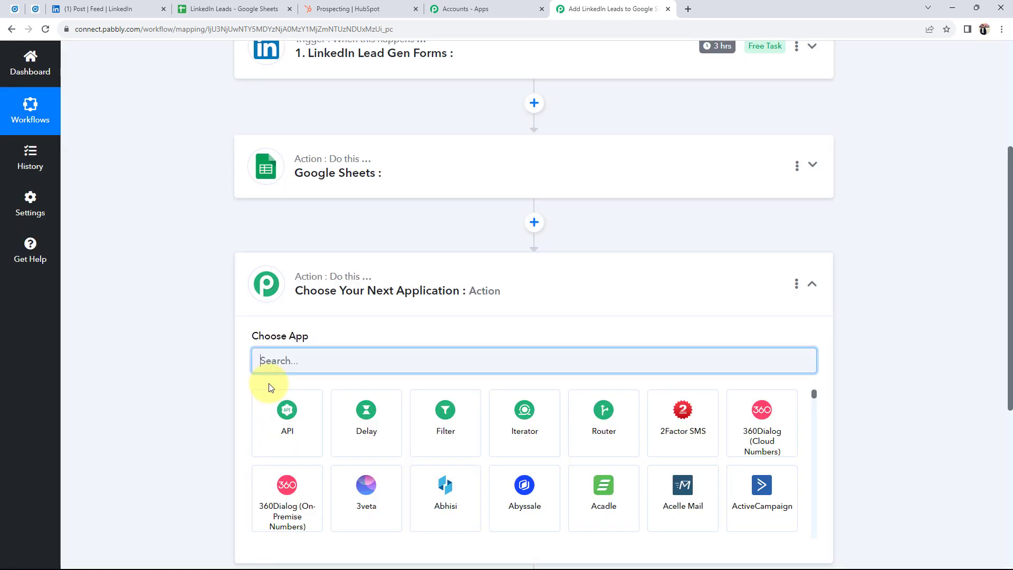
{"action": "type", "text": "hu"}
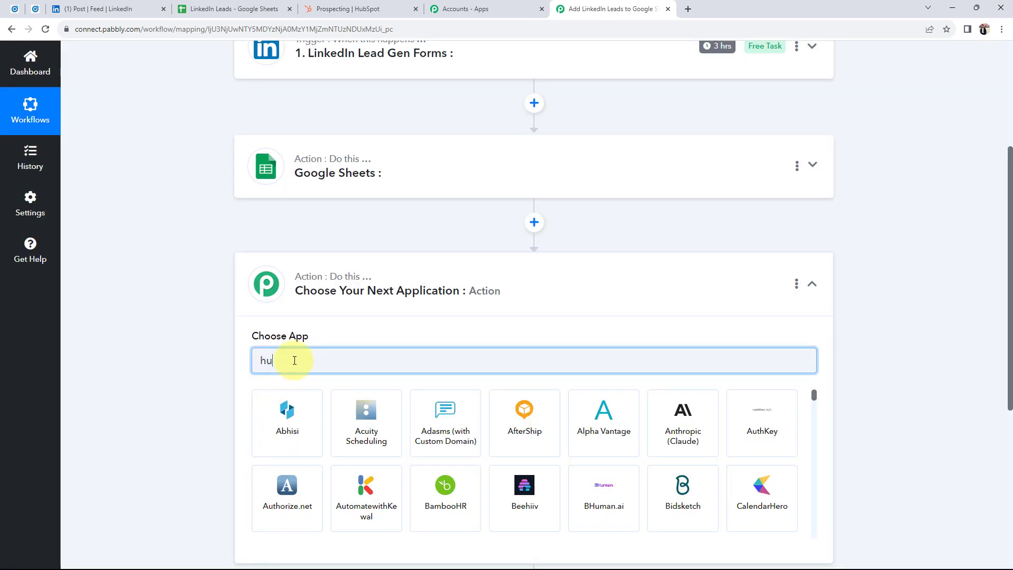
{"action": "type", "text": "bspo"}
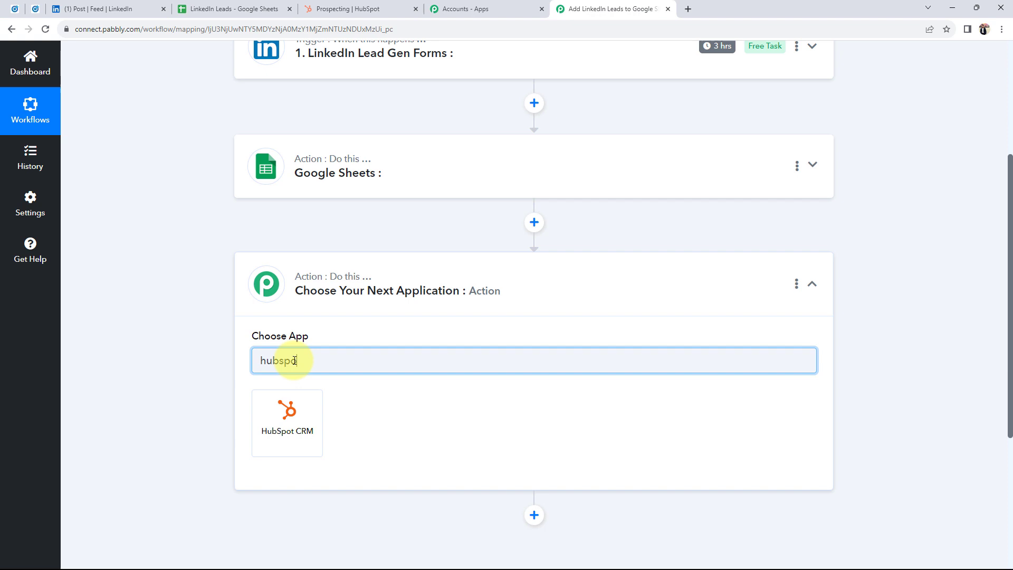
{"action": "left_click", "coordinate": [289, 411]}
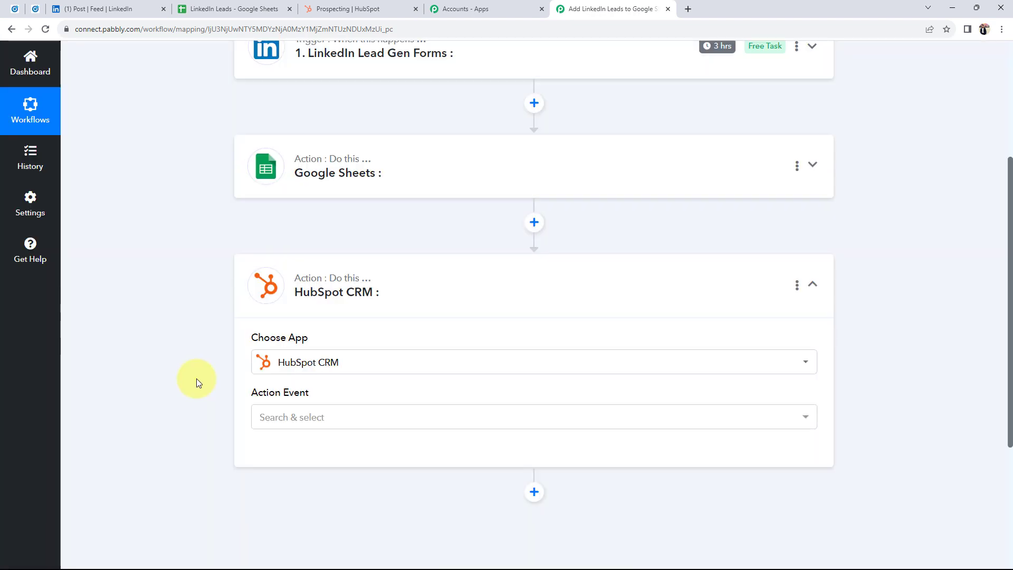
{"action": "left_click", "coordinate": [334, 294]}
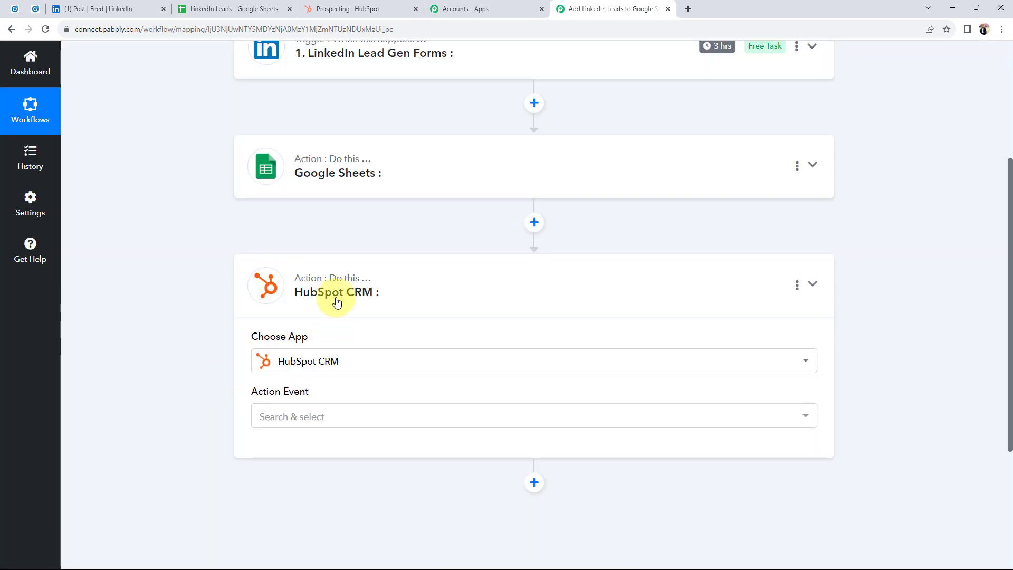
Step: Set the trigger event of the LinkedIn Lead Gen Forms step to New Lead Gen Form Response
{"action": "scroll", "coordinate": [178, 342], "scroll_direction": "up", "scroll_amount": 2}
{"action": "scroll", "coordinate": [179, 342], "scroll_direction": "up", "scroll_amount": 2}
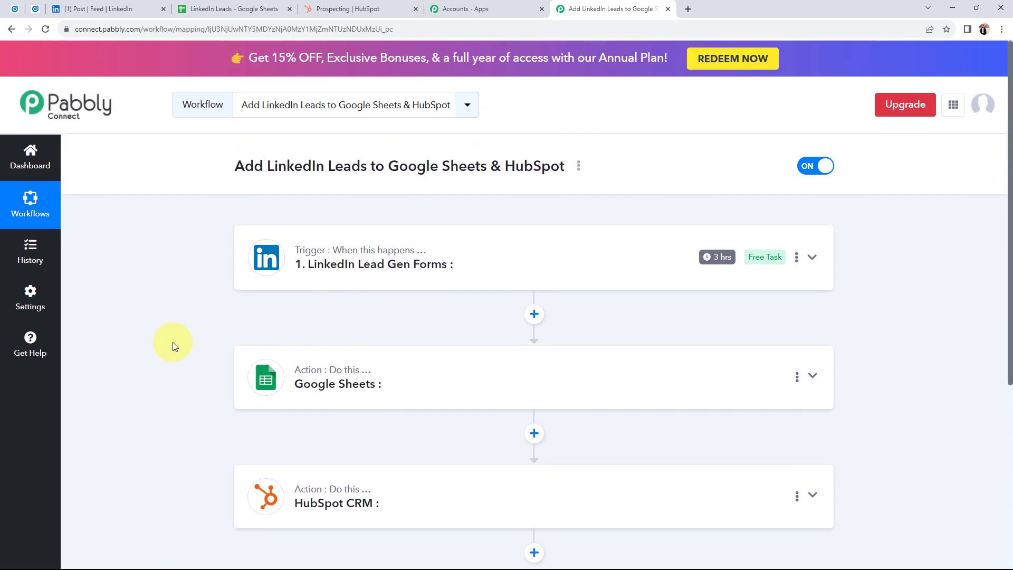
{"action": "left_click", "coordinate": [294, 264]}
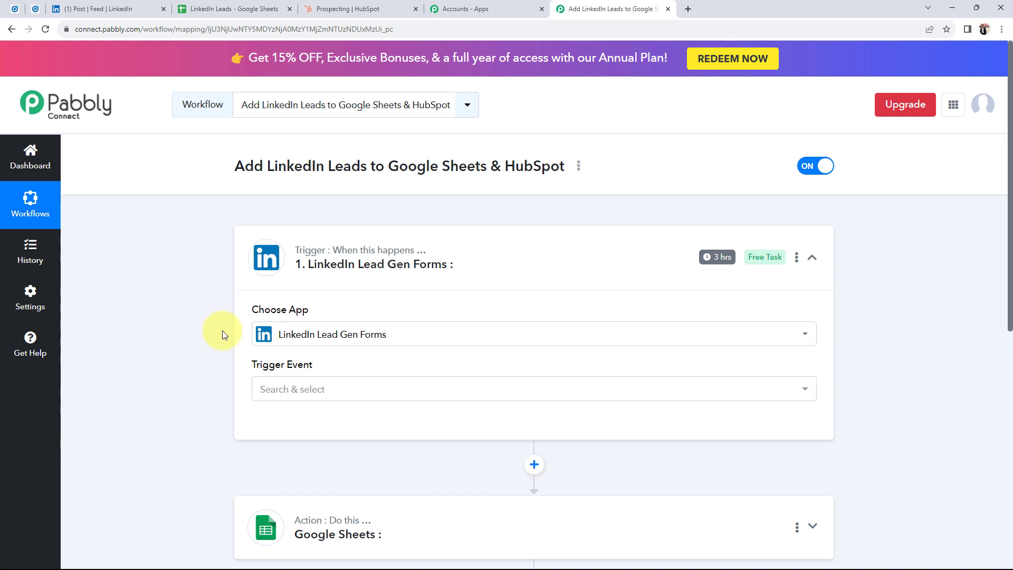
{"action": "left_click_drag", "start_coordinate": [249, 365], "coordinate": [303, 366]}
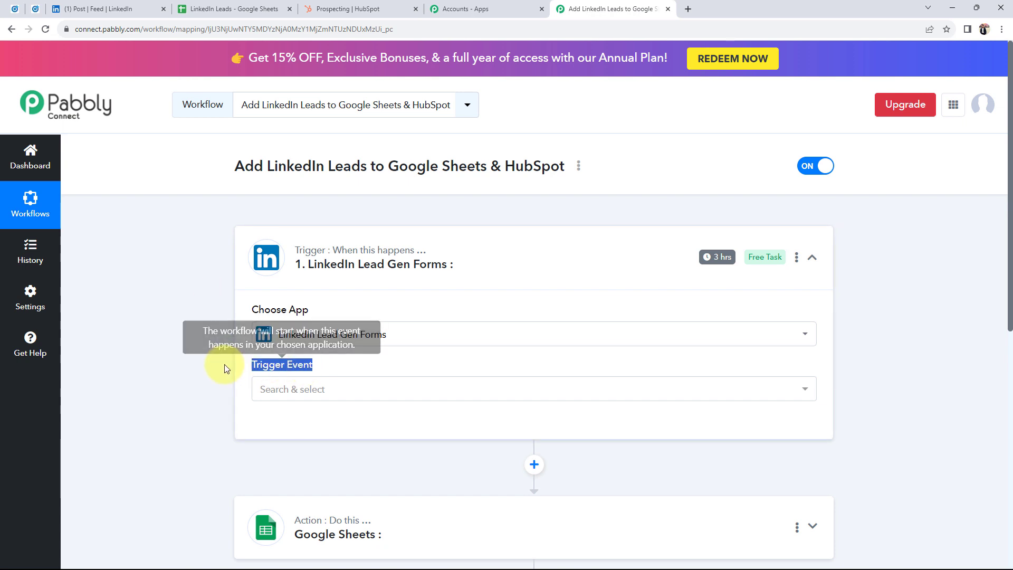
{"action": "left_click", "coordinate": [290, 389]}
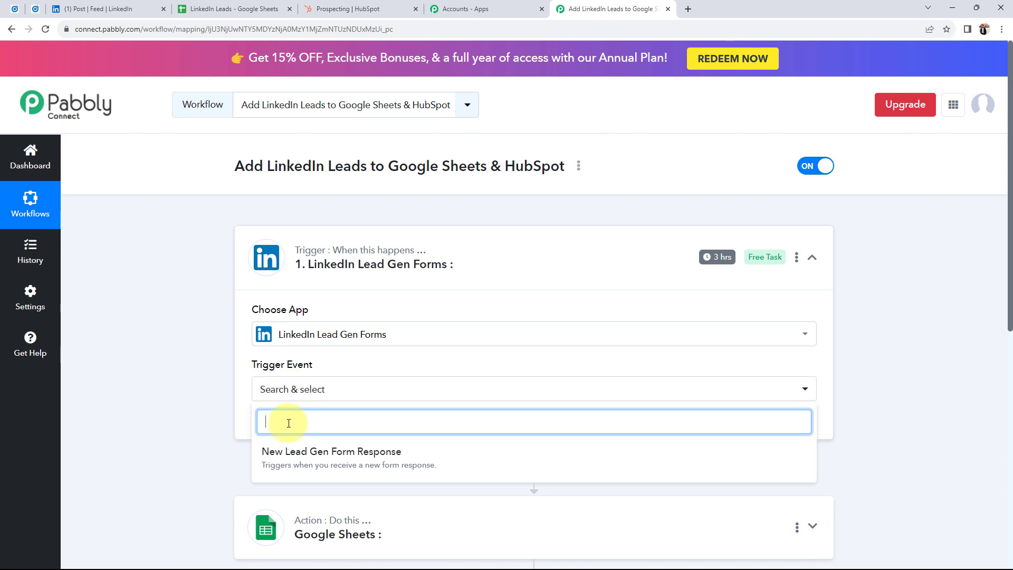
{"action": "left_click", "coordinate": [275, 451]}
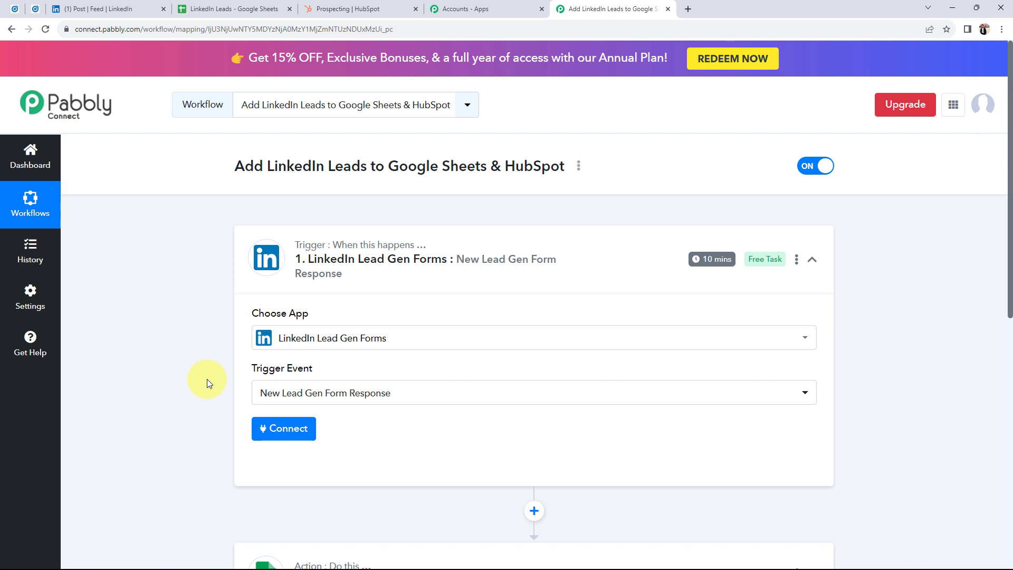
Step: Add a new LinkedIn Lead Gen Forms connection to the trigger and authorize it by signing in with the saved LinkedIn credentials
{"action": "scroll", "coordinate": [206, 379], "scroll_direction": "down", "scroll_amount": 1}
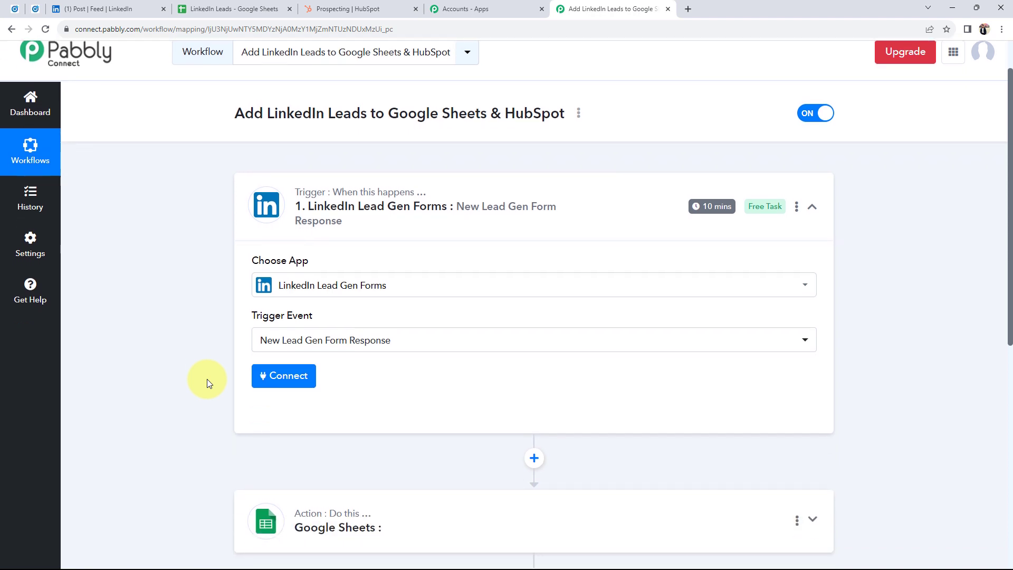
{"action": "scroll", "coordinate": [207, 379], "scroll_direction": "up", "scroll_amount": 1}
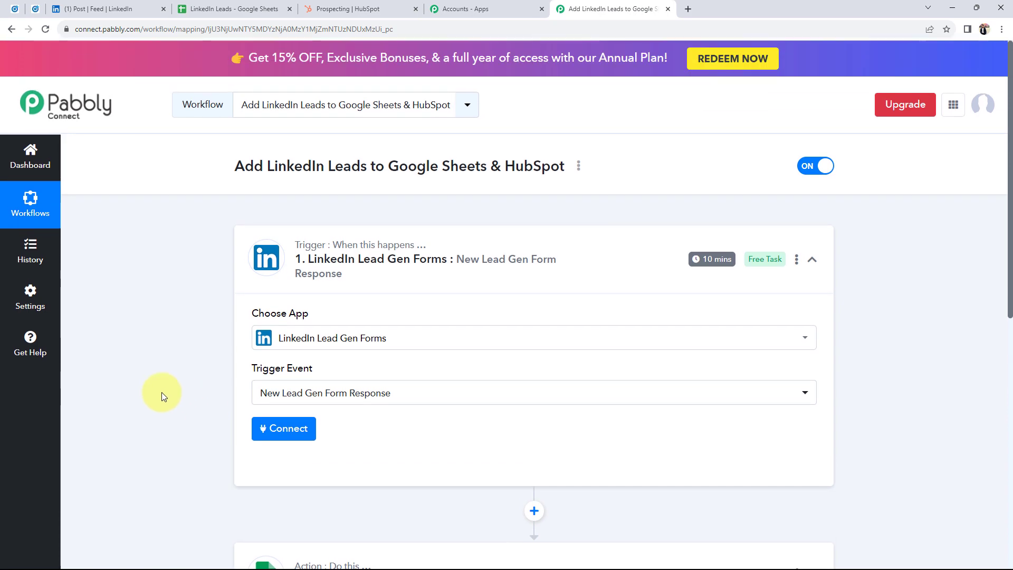
{"action": "left_click", "coordinate": [272, 438]}
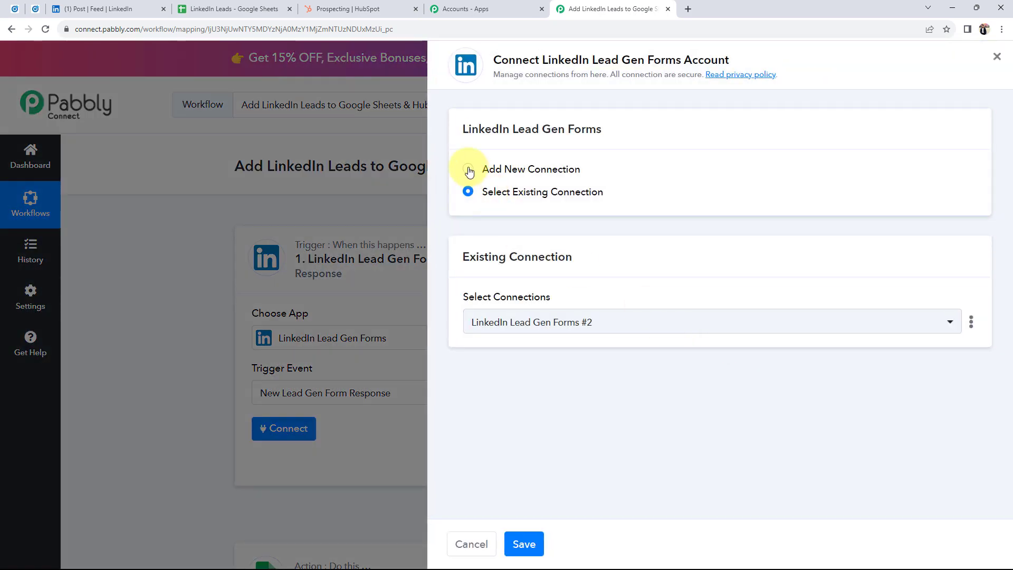
{"action": "left_click", "coordinate": [468, 169]}
{"action": "left_click", "coordinate": [485, 306]}
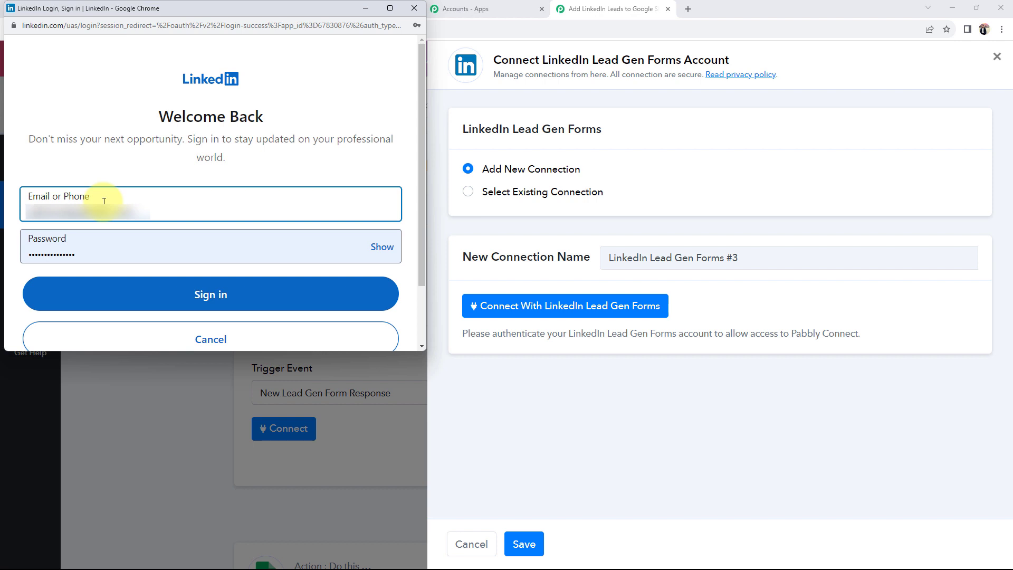
{"action": "left_click", "coordinate": [203, 294]}
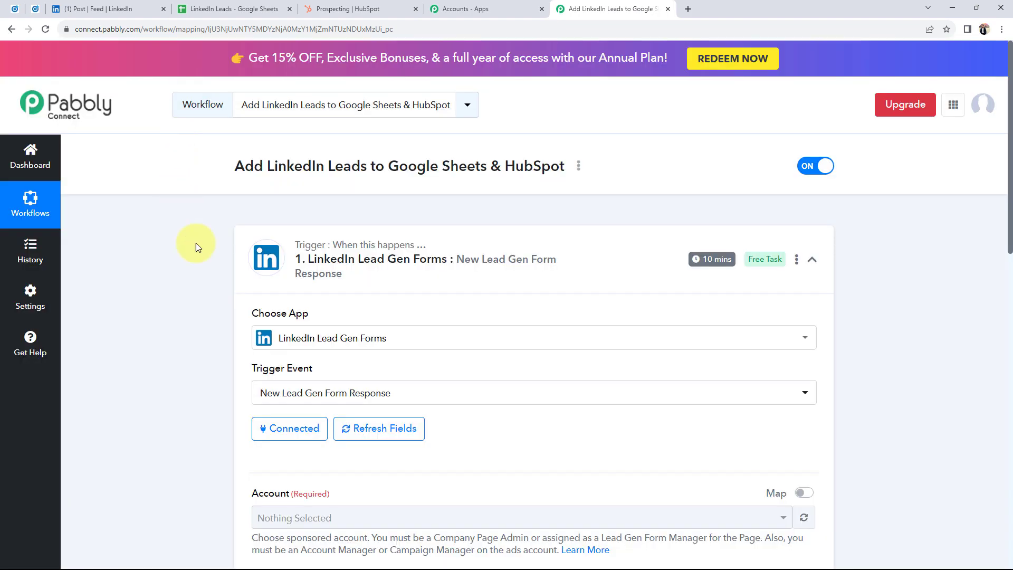
Step: Choose the sponsored account for the trigger and set its lead form to Sample LeadGen Form
{"action": "scroll", "coordinate": [164, 351], "scroll_direction": "down", "scroll_amount": 2}
{"action": "scroll", "coordinate": [160, 349], "scroll_direction": "down", "scroll_amount": 1}
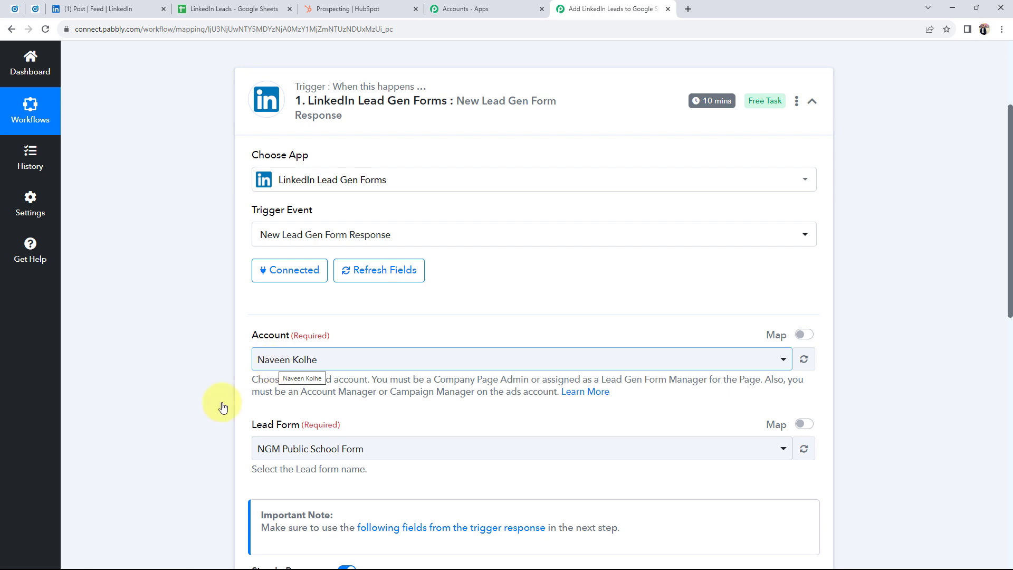
{"action": "scroll", "coordinate": [174, 416], "scroll_direction": "down", "scroll_amount": 1}
{"action": "left_click", "coordinate": [274, 398]}
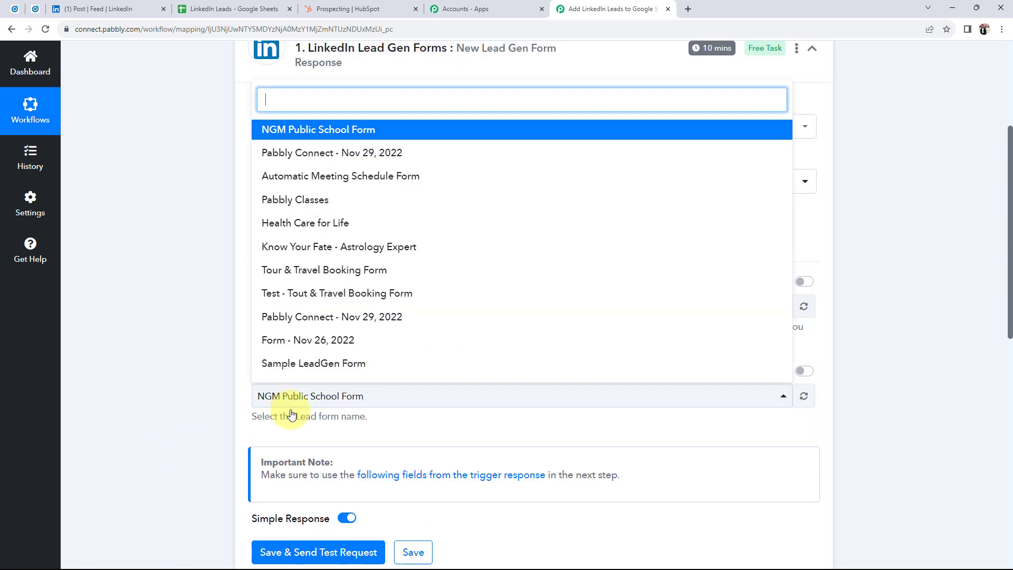
{"action": "left_click", "coordinate": [300, 368]}
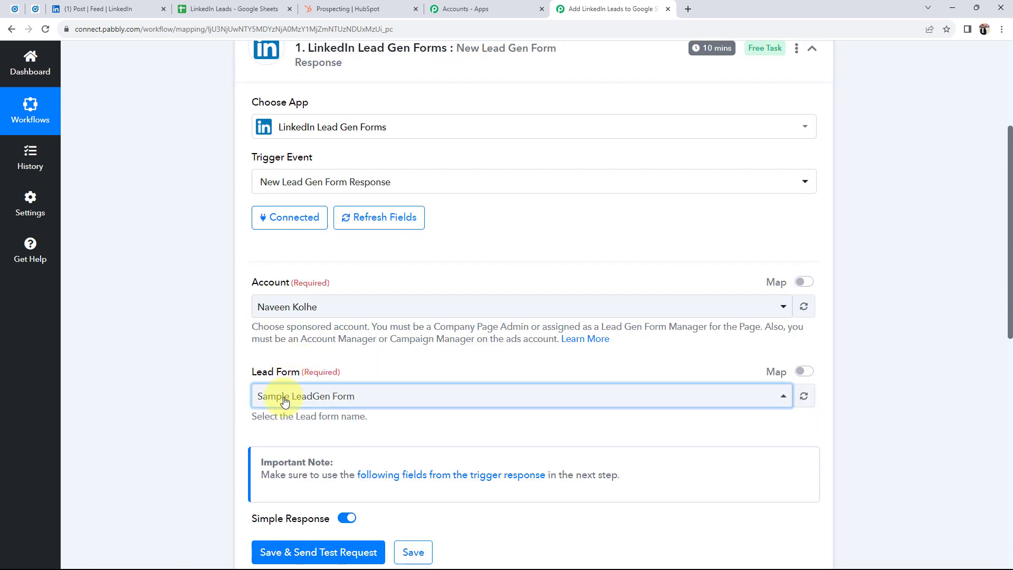
Step: Review the promoted Pabbly post on LinkedIn and return to Pabbly Connect to check the trigger's lead form settings
{"action": "left_click", "coordinate": [100, 9]}
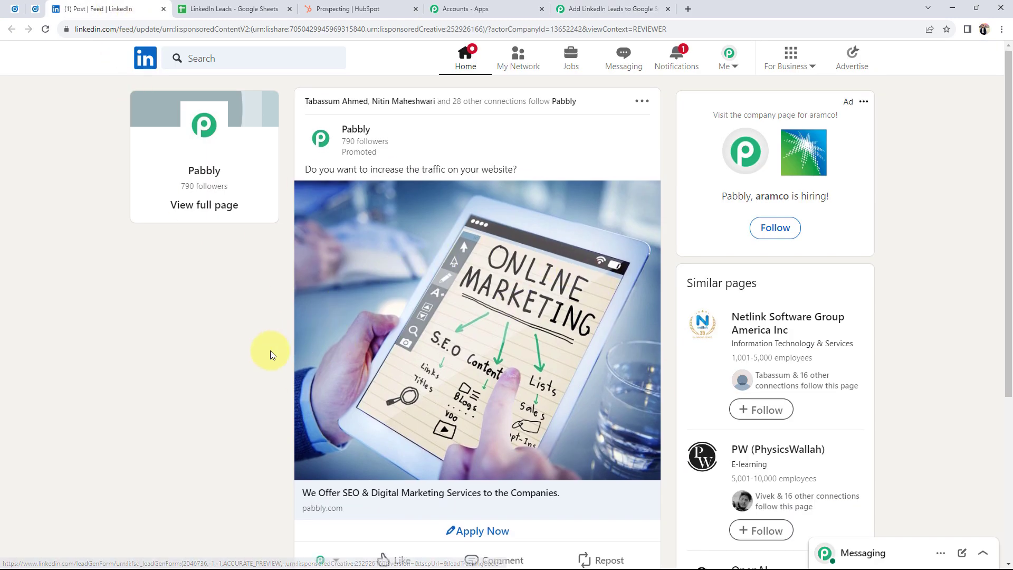
{"action": "scroll", "coordinate": [256, 385], "scroll_direction": "down", "scroll_amount": 1}
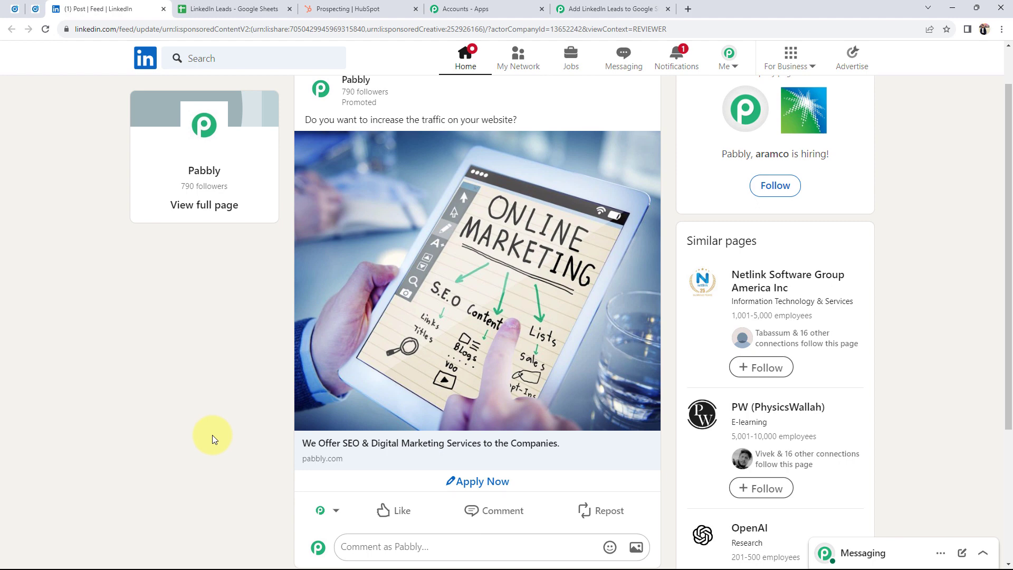
{"action": "left_click", "coordinate": [649, 8]}
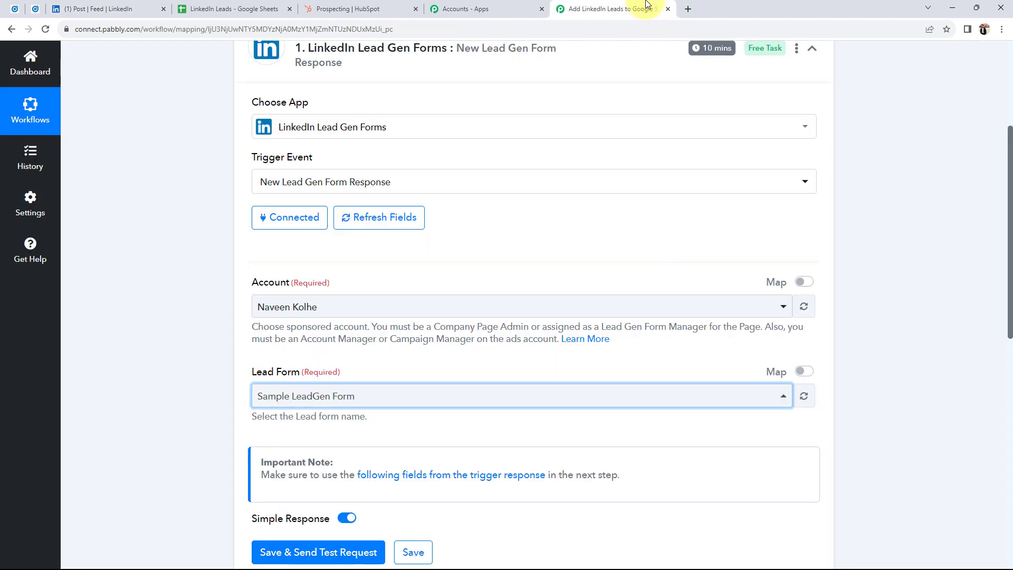
{"action": "left_click", "coordinate": [206, 363]}
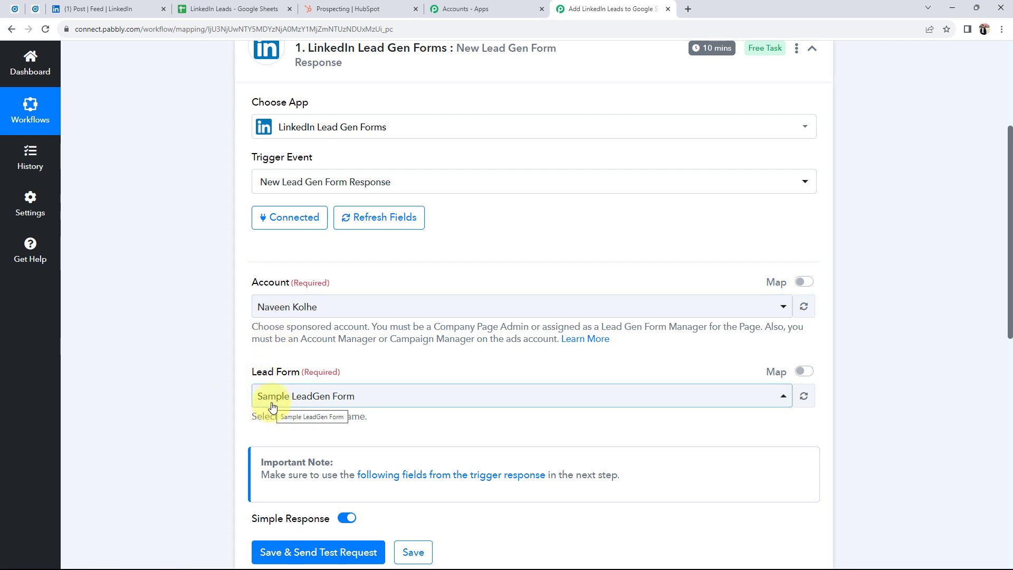
{"action": "scroll", "coordinate": [317, 448], "scroll_direction": "down", "scroll_amount": 1}
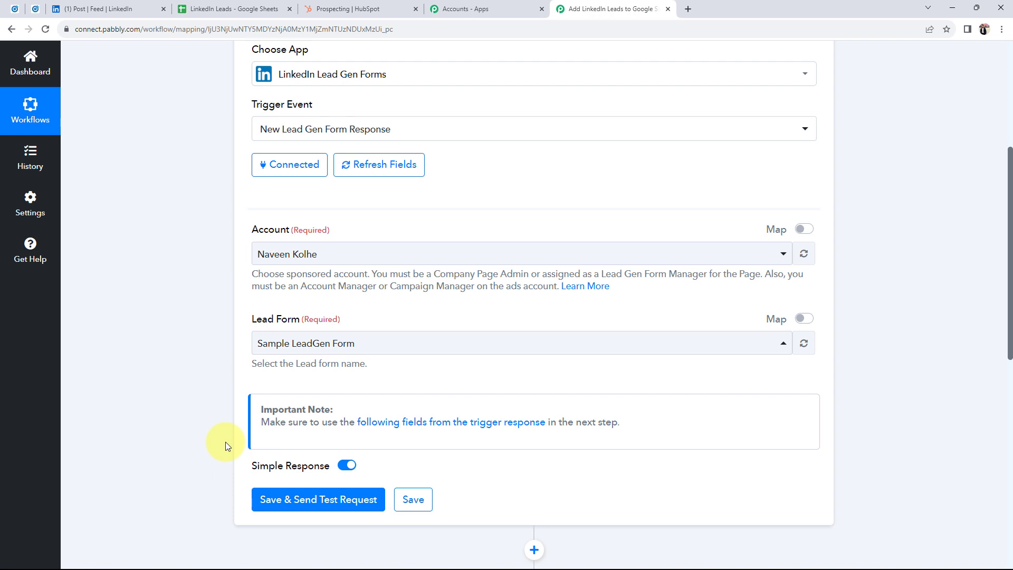
{"action": "scroll", "coordinate": [225, 443], "scroll_direction": "down", "scroll_amount": 1}
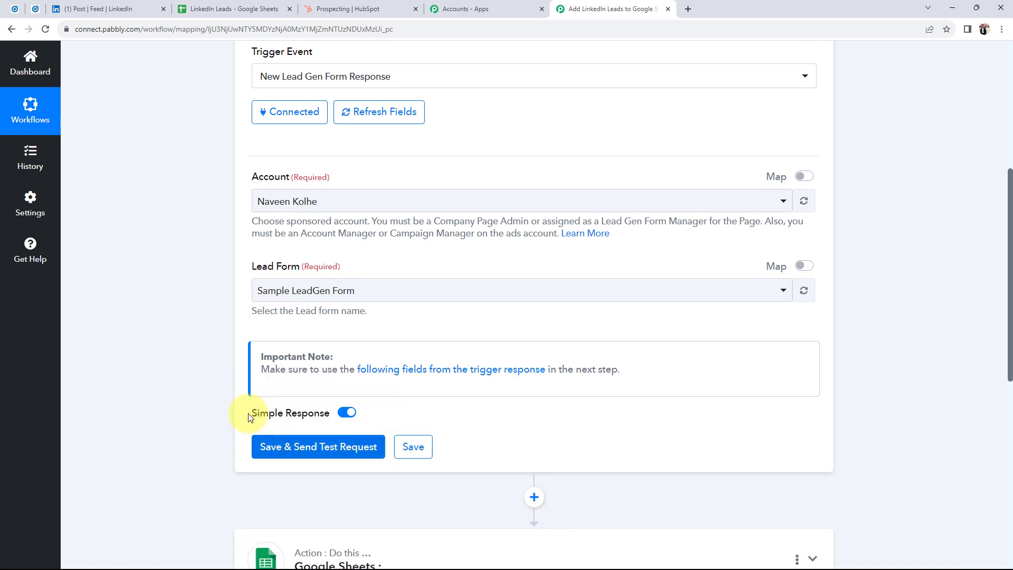
{"action": "scroll", "coordinate": [248, 413], "scroll_direction": "up", "scroll_amount": 1}
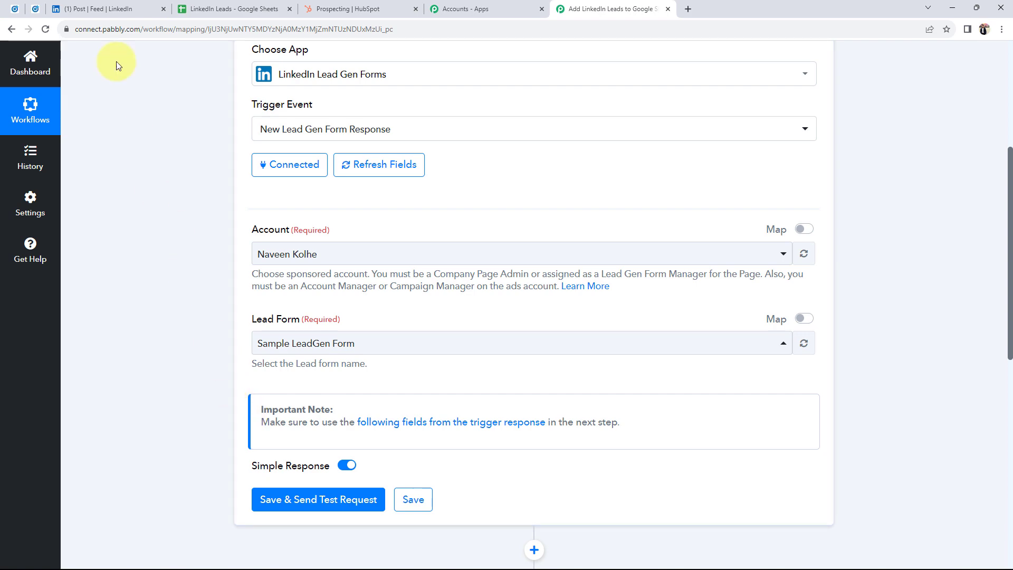
Step: Open the promoted LinkedIn post's lead form, clear its email address, and switch back to Pabbly Connect to review the trigger settings
{"action": "left_click", "coordinate": [112, 9]}
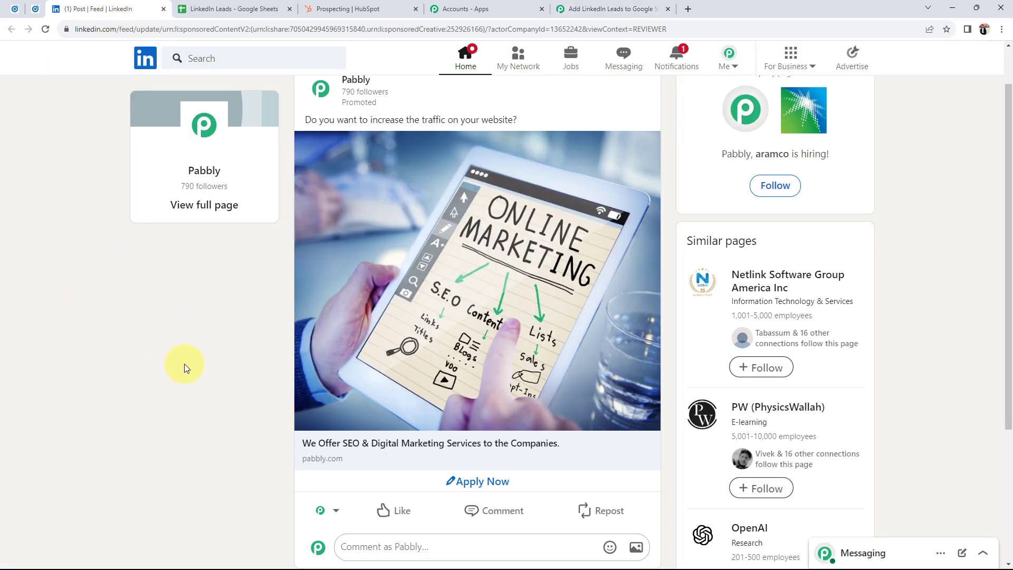
{"action": "left_click", "coordinate": [480, 485]}
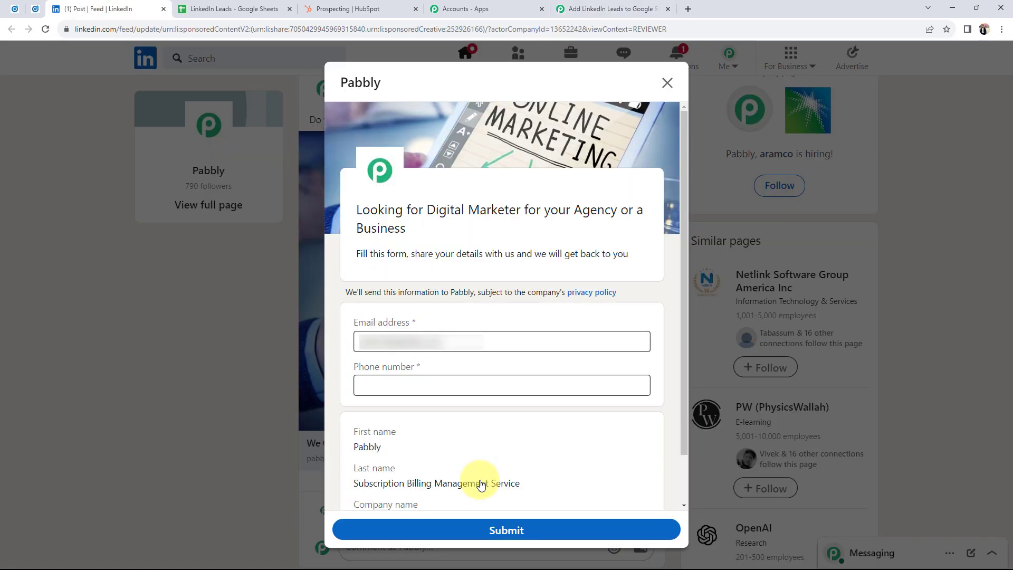
{"action": "left_click", "coordinate": [436, 343]}
{"action": "key", "text": "BackSpace"}
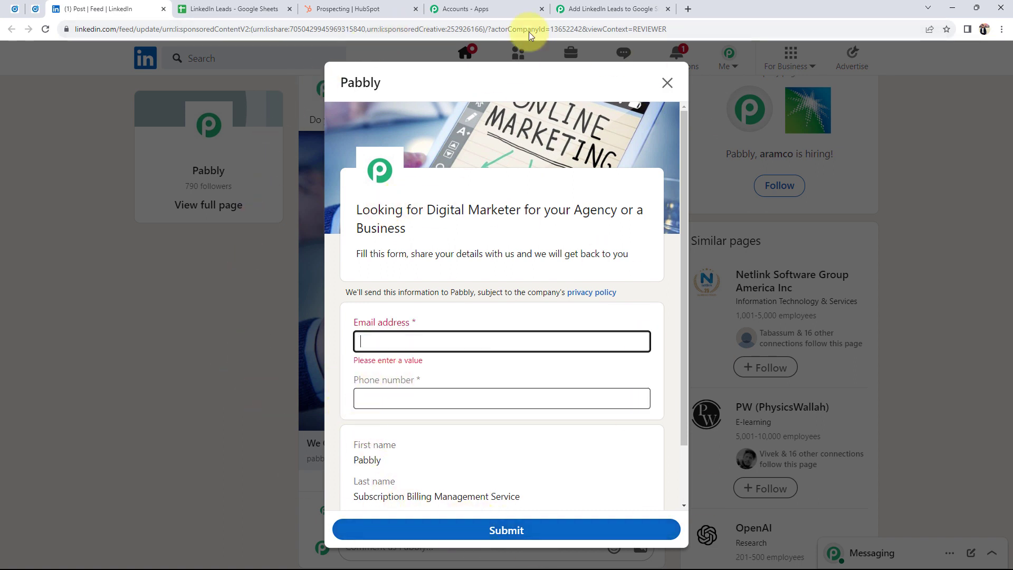
{"action": "left_click", "coordinate": [606, 9]}
{"action": "scroll", "coordinate": [245, 283], "scroll_direction": "up", "scroll_amount": 2}
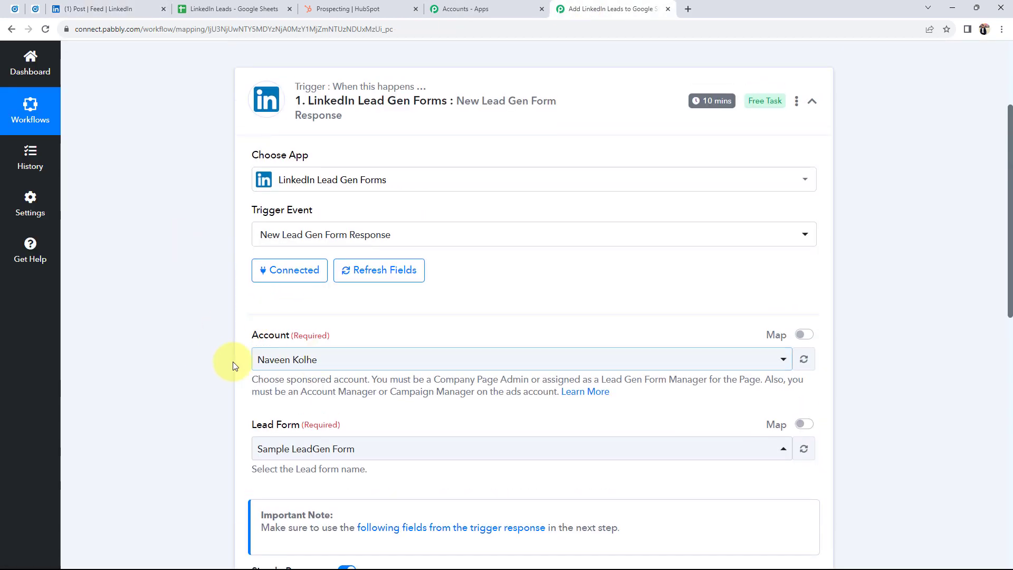
Step: Return to LinkedIn, complete the lead form with the contact's email address and phone number, and submit it
{"action": "left_click", "coordinate": [106, 8]}
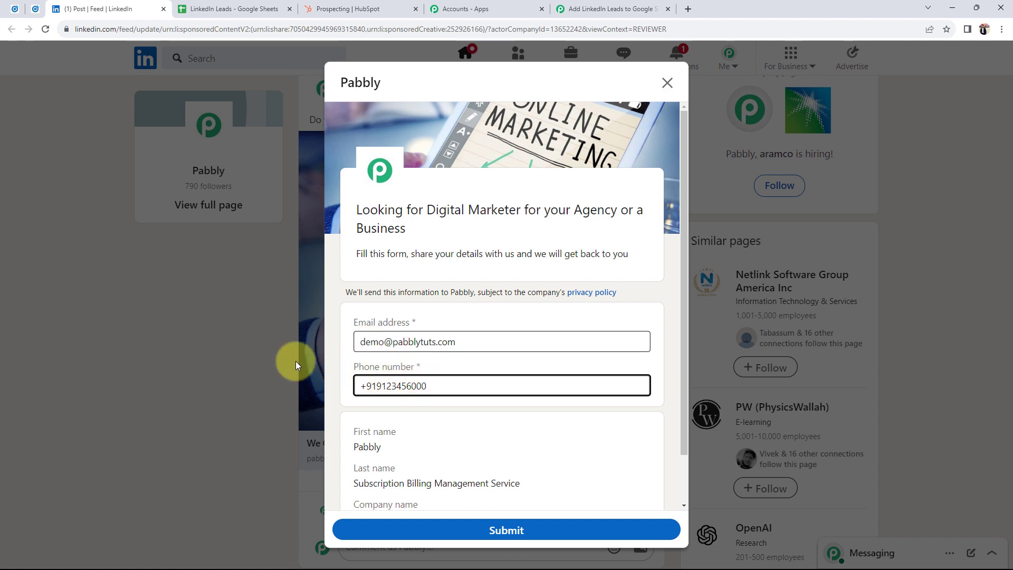
{"action": "scroll", "coordinate": [374, 439], "scroll_direction": "down", "scroll_amount": 1}
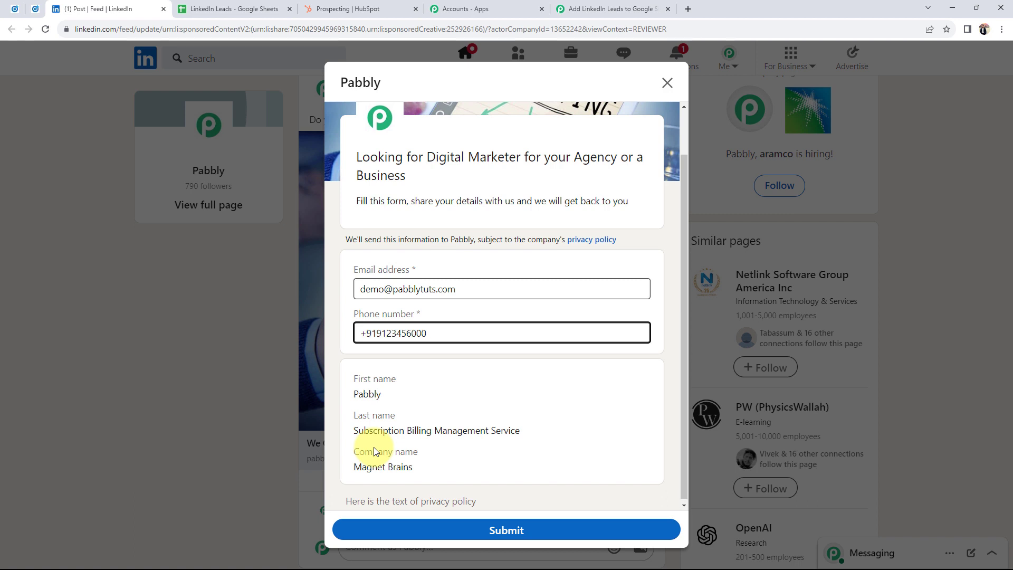
{"action": "left_click", "coordinate": [388, 397]}
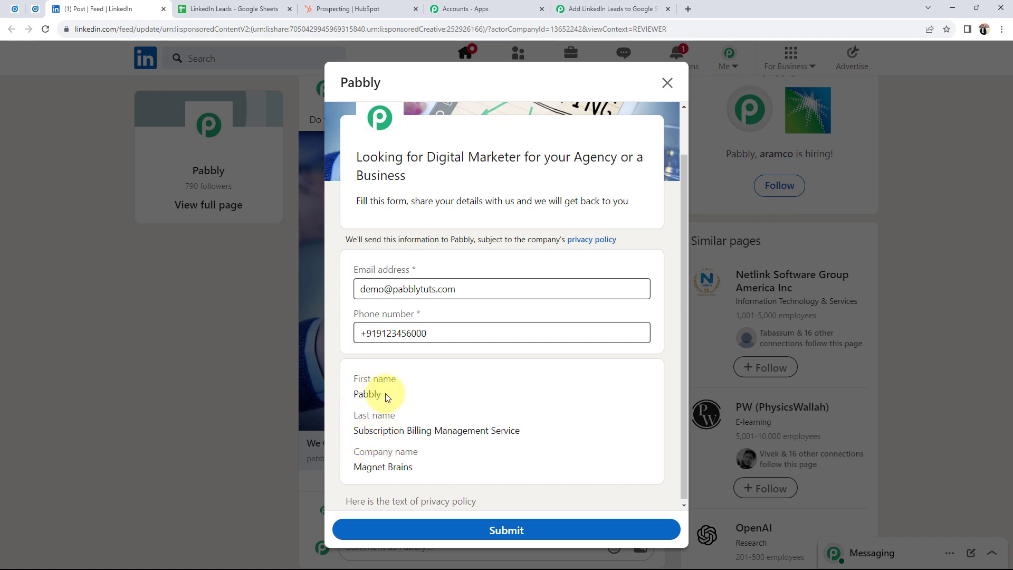
{"action": "left_click", "coordinate": [480, 529]}
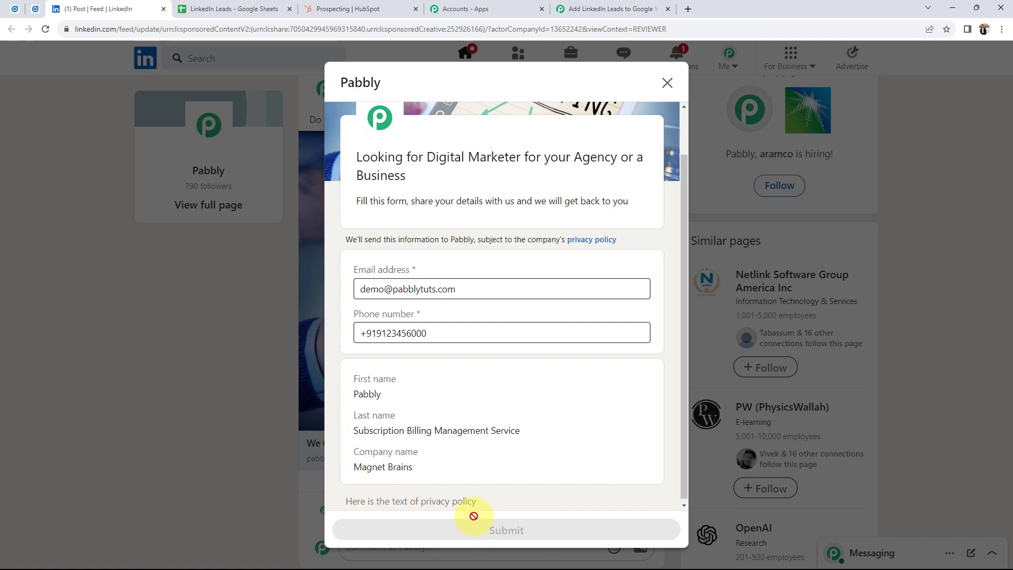
{"action": "scroll", "coordinate": [283, 388], "scroll_direction": "up", "scroll_amount": 1}
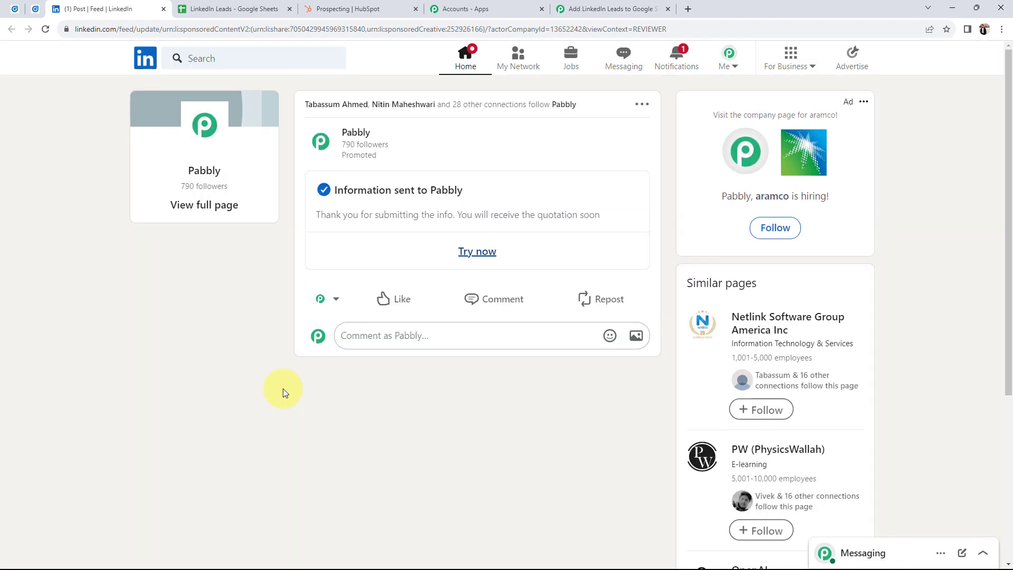
Step: Switch back to Pabbly Connect, save the LinkedIn Lead Gen Forms trigger and send a test request
{"action": "left_click", "coordinate": [580, 9]}
{"action": "scroll", "coordinate": [226, 339], "scroll_direction": "down", "scroll_amount": 3}
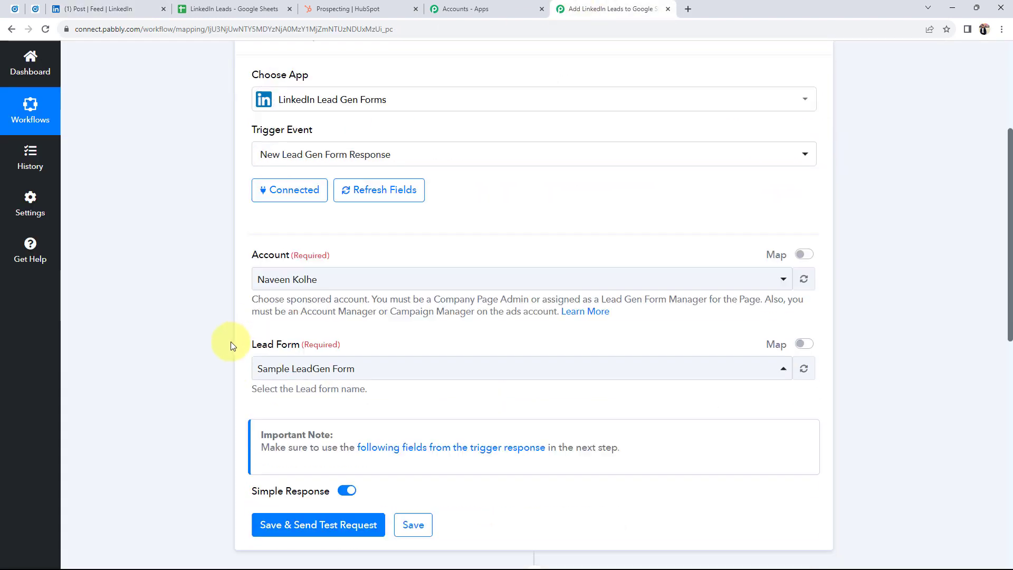
{"action": "left_click", "coordinate": [267, 445]}
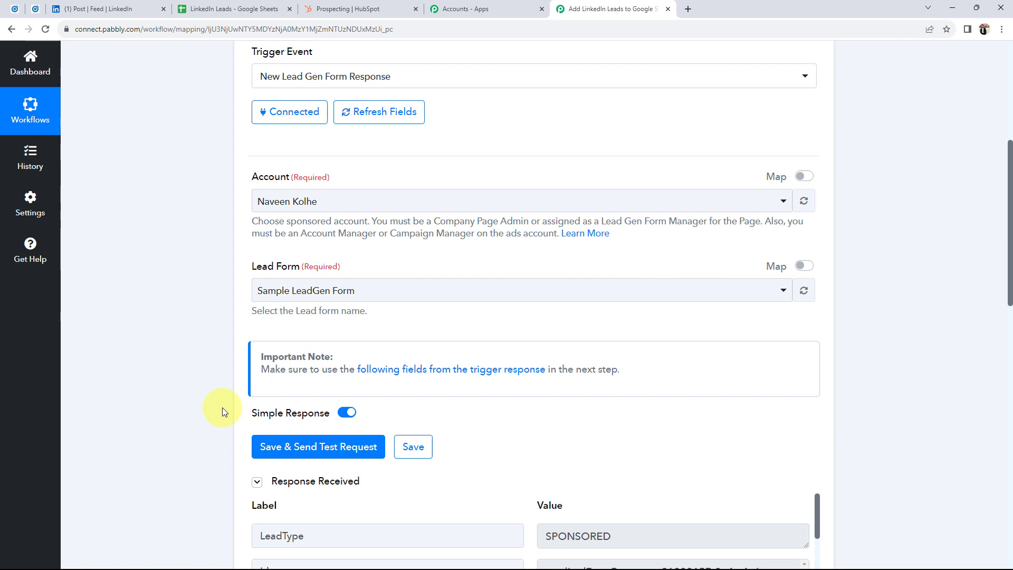
Step: Examine the received trigger response for the form name and the submitted email, phone number, first name and last name
{"action": "scroll", "coordinate": [223, 407], "scroll_direction": "down", "scroll_amount": 4}
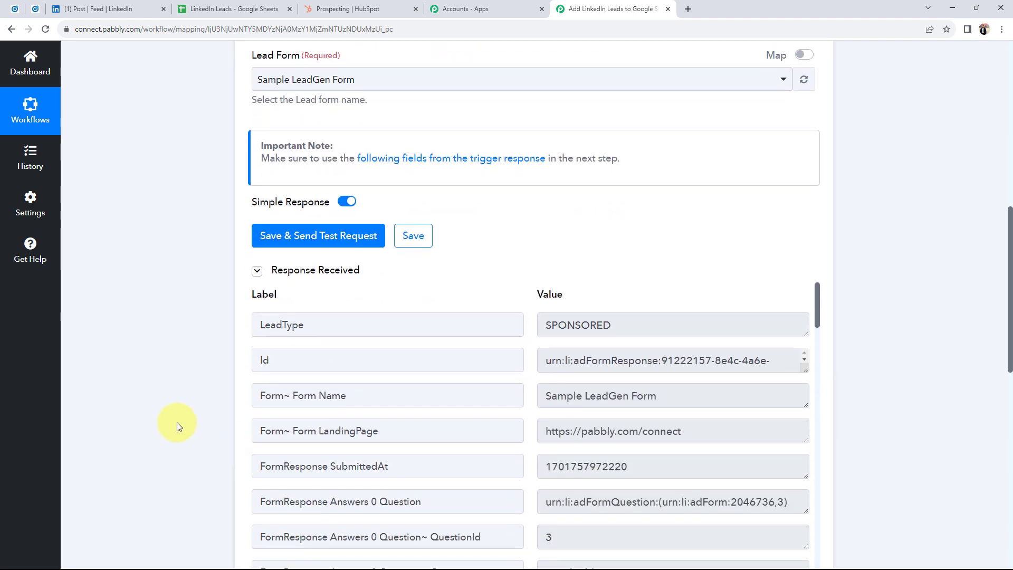
{"action": "scroll", "coordinate": [176, 422], "scroll_direction": "down", "scroll_amount": 2}
{"action": "left_click_drag", "start_coordinate": [676, 295], "coordinate": [539, 290]}
{"action": "scroll", "coordinate": [567, 370], "scroll_direction": "down", "scroll_amount": 2}
{"action": "scroll", "coordinate": [562, 367], "scroll_direction": "down", "scroll_amount": 3}
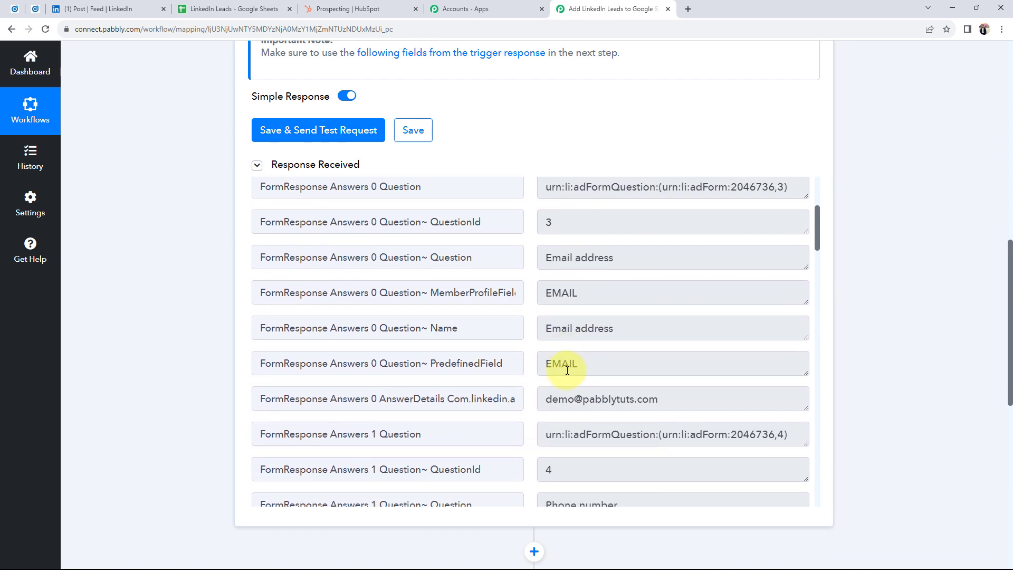
{"action": "left_click_drag", "start_coordinate": [668, 346], "coordinate": [548, 342]}
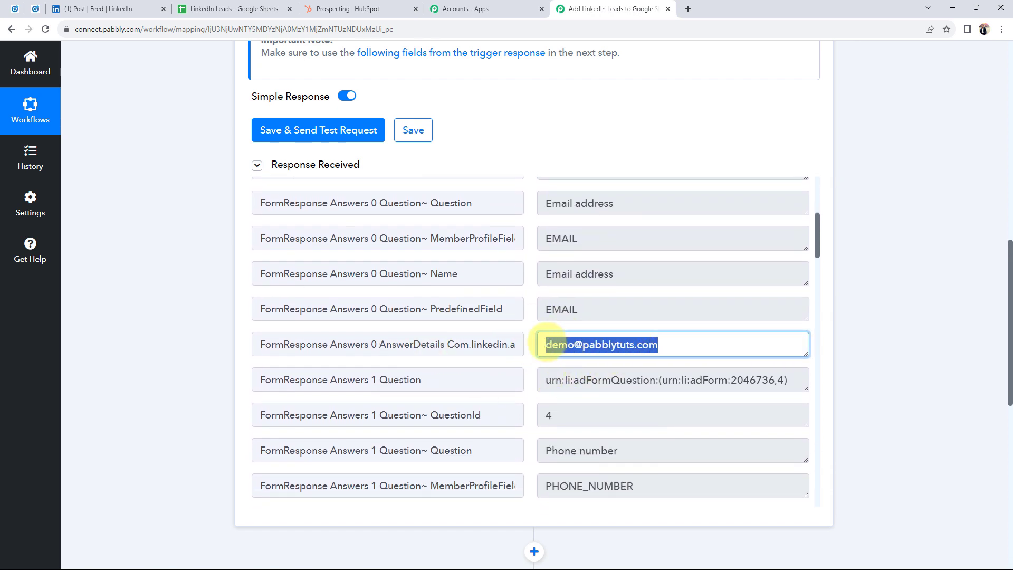
{"action": "scroll", "coordinate": [570, 362], "scroll_direction": "down", "scroll_amount": 5}
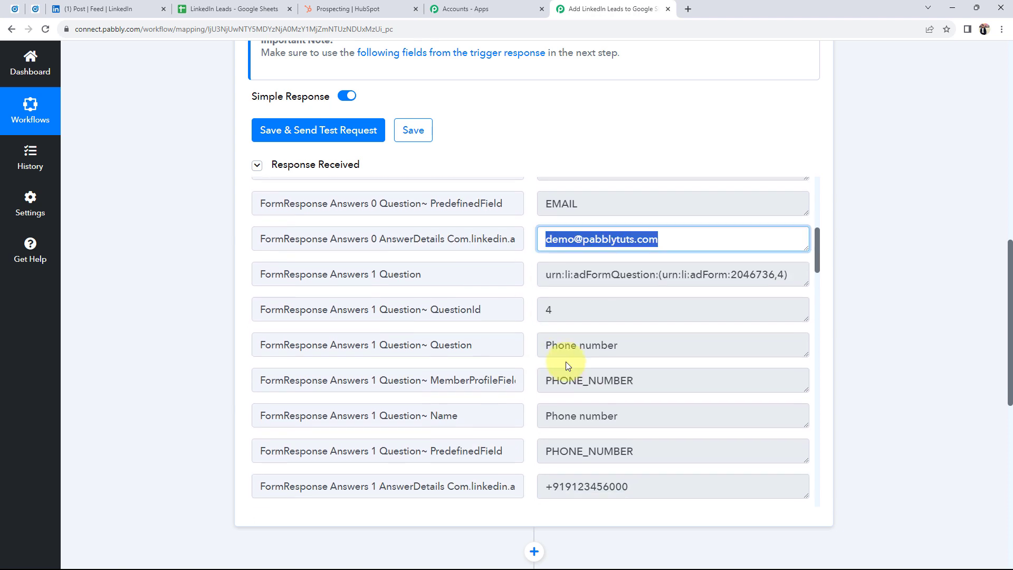
{"action": "left_click_drag", "start_coordinate": [631, 381], "coordinate": [414, 369]}
{"action": "scroll", "coordinate": [577, 377], "scroll_direction": "down", "scroll_amount": 1}
{"action": "scroll", "coordinate": [577, 378], "scroll_direction": "down", "scroll_amount": 5}
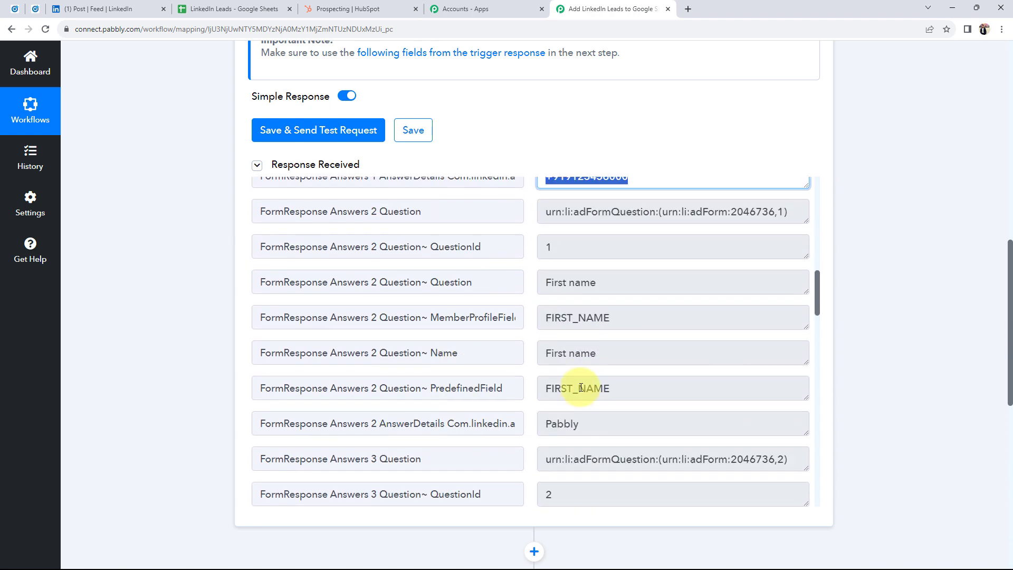
{"action": "left_click_drag", "start_coordinate": [586, 364], "coordinate": [373, 378]}
{"action": "scroll", "coordinate": [602, 412], "scroll_direction": "down", "scroll_amount": 3}
{"action": "scroll", "coordinate": [602, 411], "scroll_direction": "down", "scroll_amount": 3}
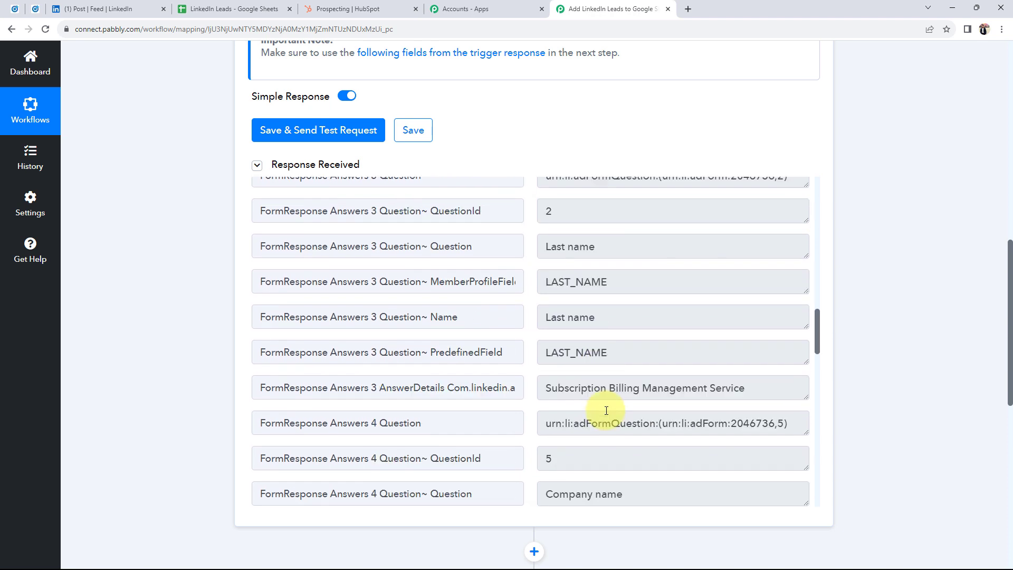
{"action": "left_click_drag", "start_coordinate": [548, 350], "coordinate": [747, 348]}
Step: Collapse the LinkedIn Lead Gen Forms trigger step
{"action": "left_click", "coordinate": [164, 368]}
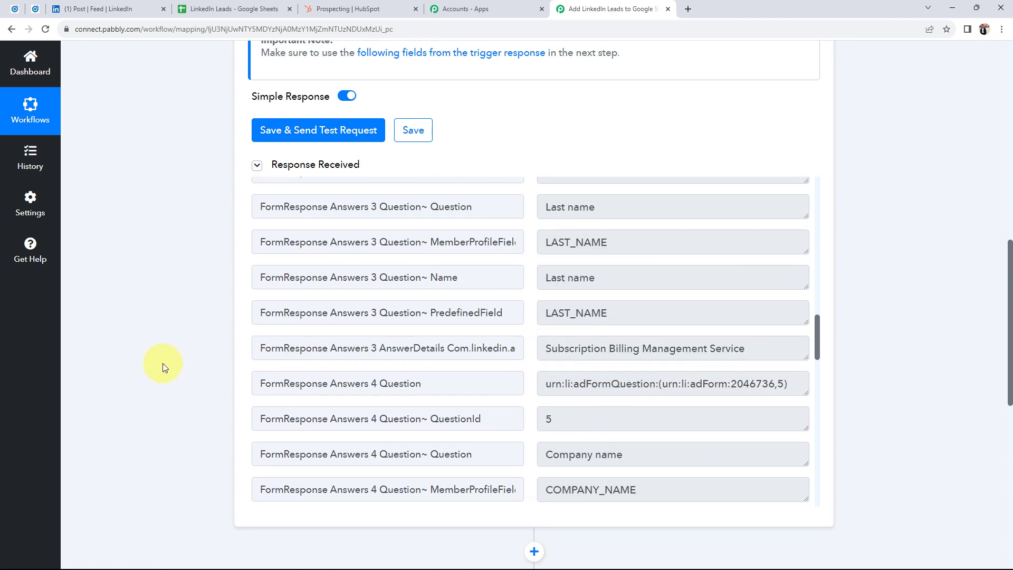
{"action": "scroll", "coordinate": [162, 363], "scroll_direction": "up", "scroll_amount": 15}
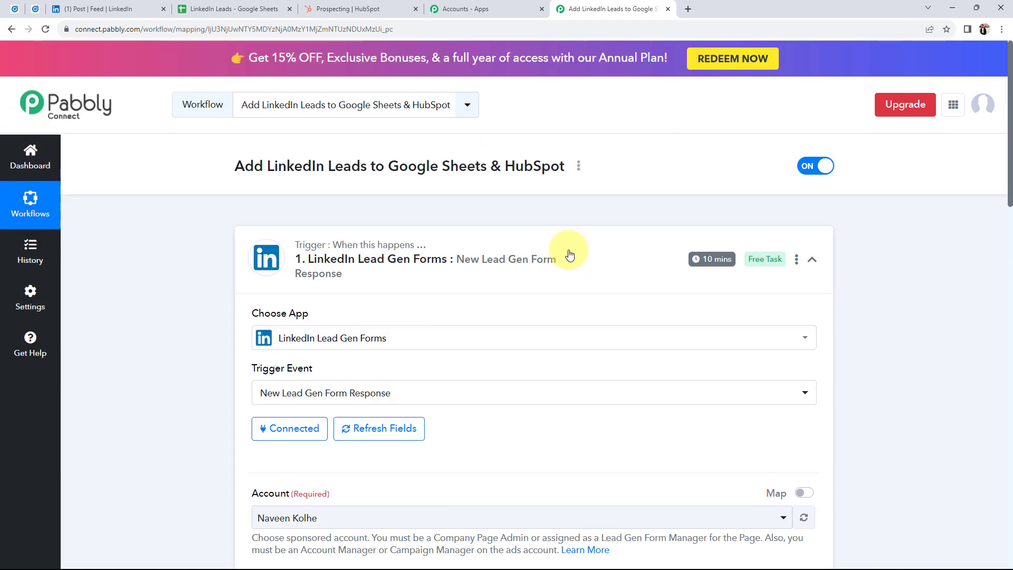
{"action": "left_click", "coordinate": [570, 255]}
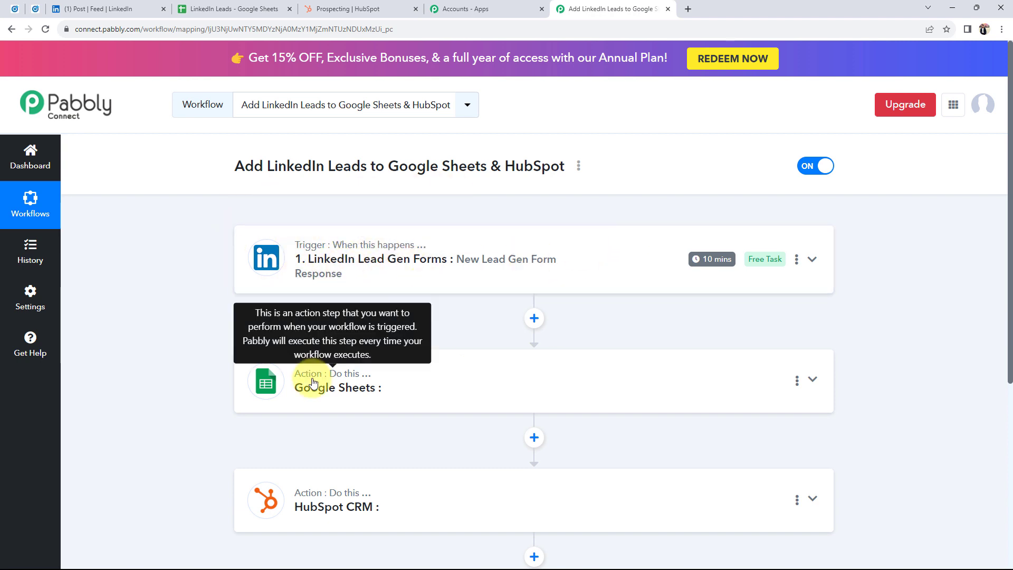
Step: Expand the Google Sheets action step and set its action event to Add New Row
{"action": "left_click", "coordinate": [370, 379]}
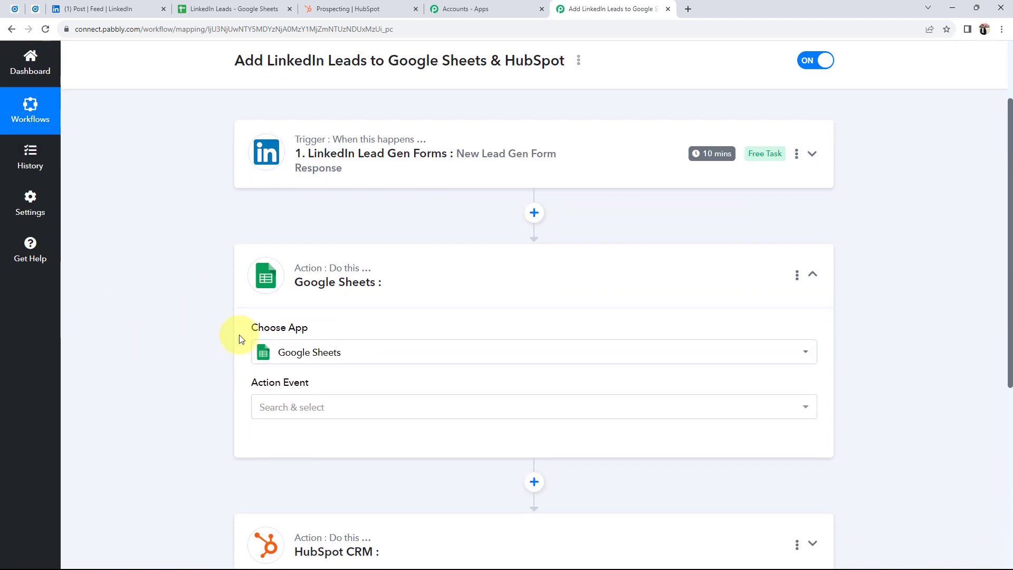
{"action": "left_click", "coordinate": [269, 414]}
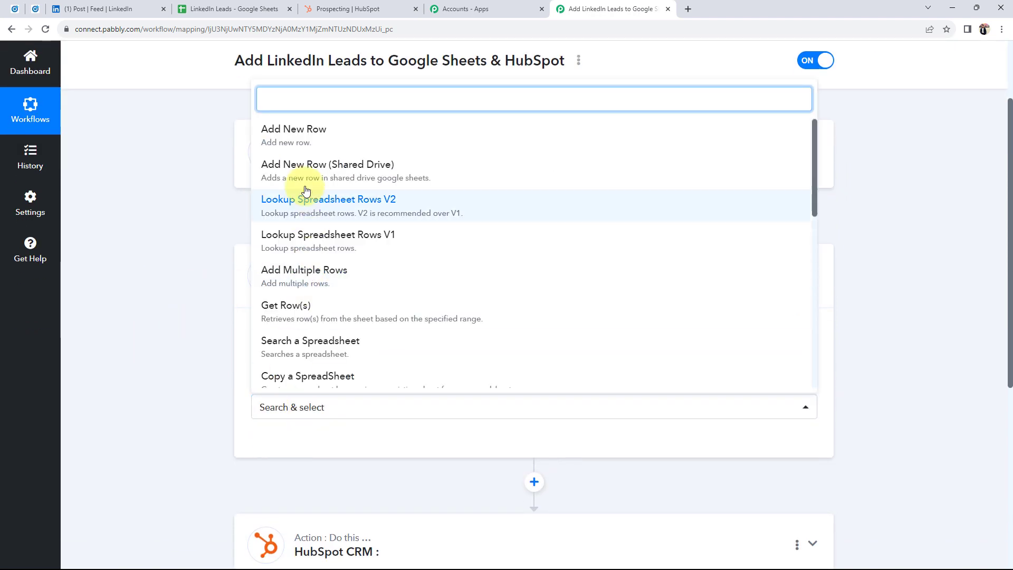
{"action": "left_click", "coordinate": [290, 148]}
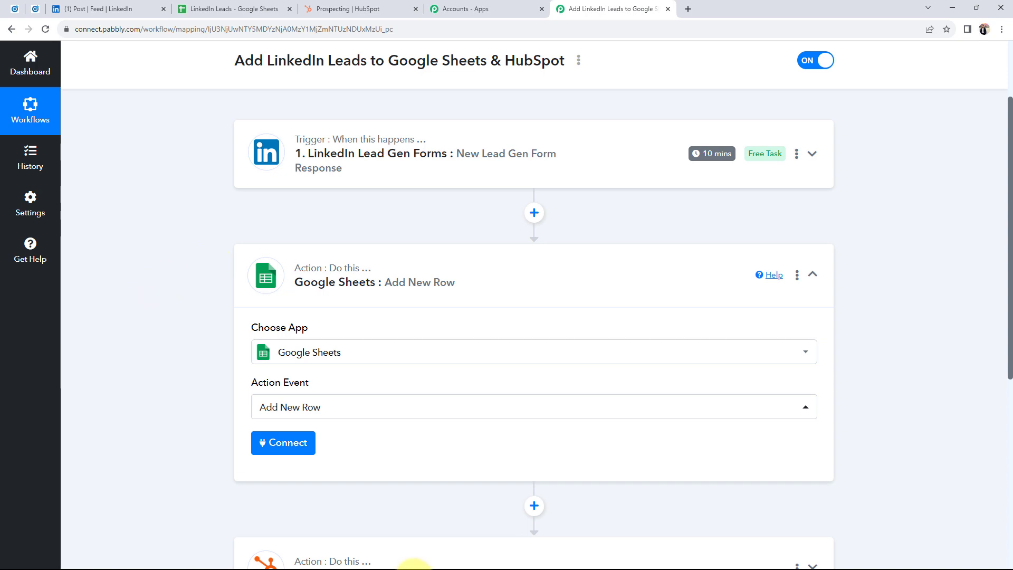
Step: Connect Google Sheets through a new connection, signing in with a Google account and allowing Pabbly Connect Sheets access
{"action": "left_click", "coordinate": [264, 442]}
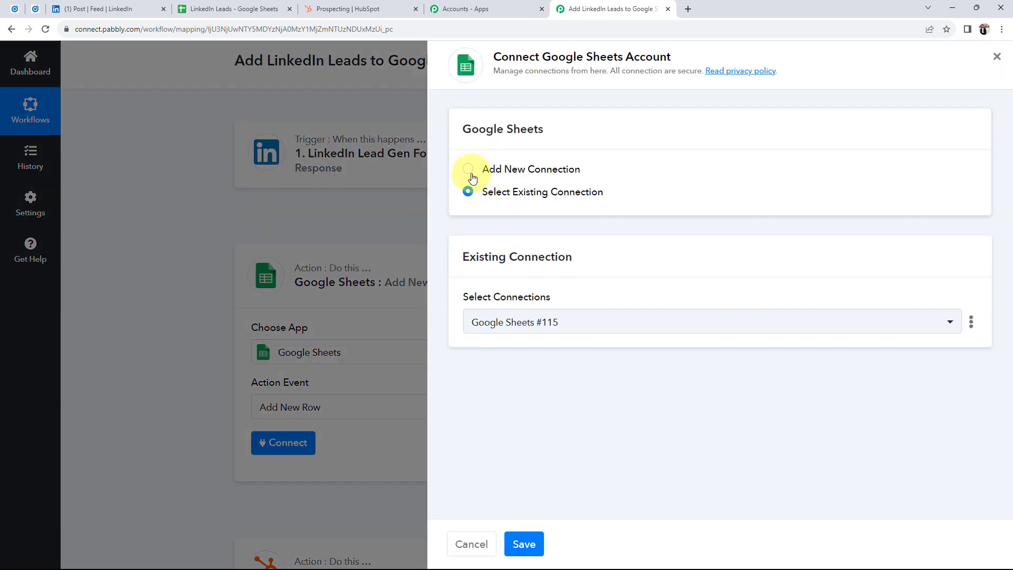
{"action": "left_click", "coordinate": [468, 169]}
{"action": "left_click", "coordinate": [528, 314]}
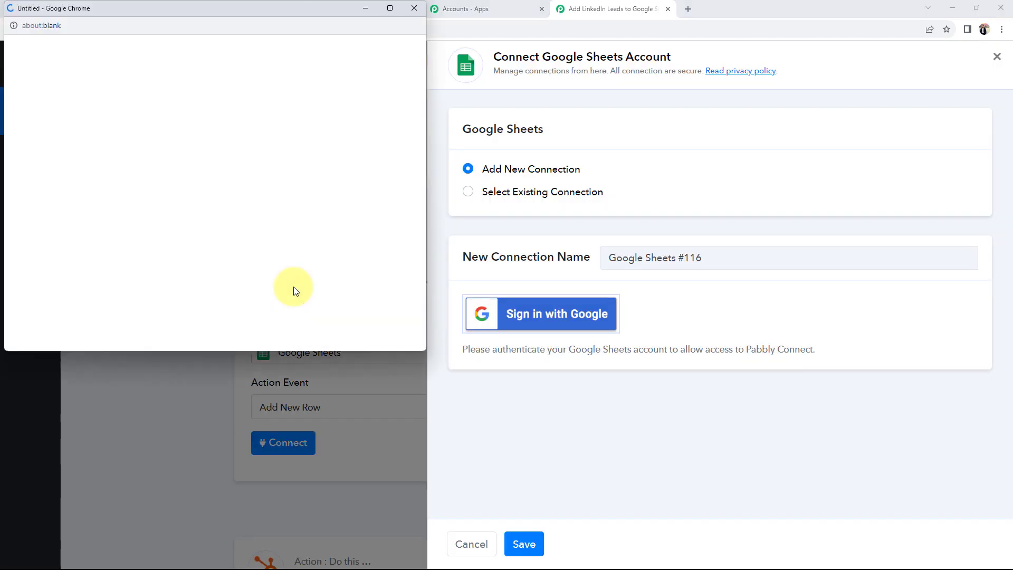
{"action": "left_click", "coordinate": [218, 227]}
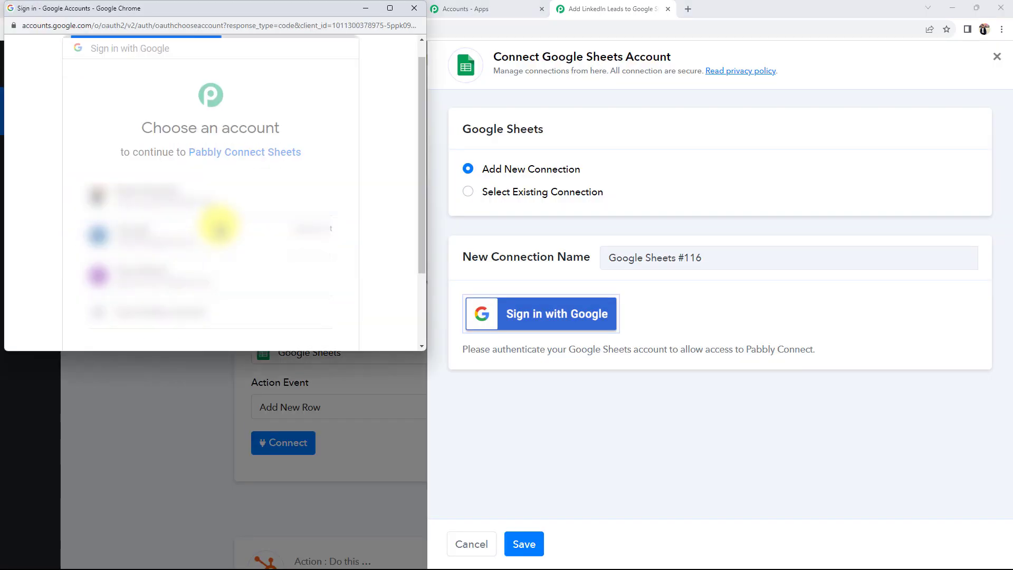
{"action": "scroll", "coordinate": [218, 225], "scroll_direction": "down", "scroll_amount": 4}
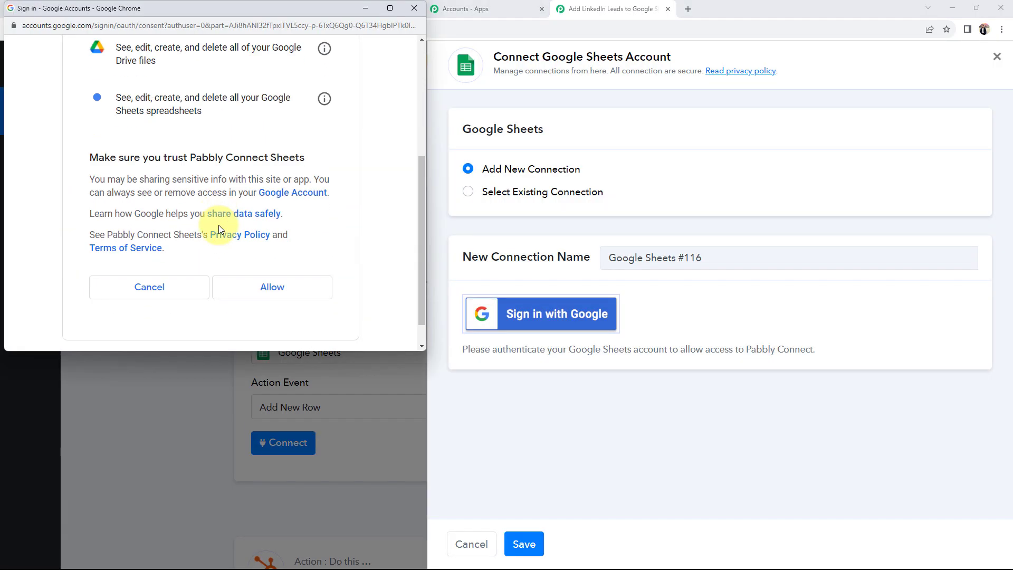
{"action": "left_click", "coordinate": [271, 297]}
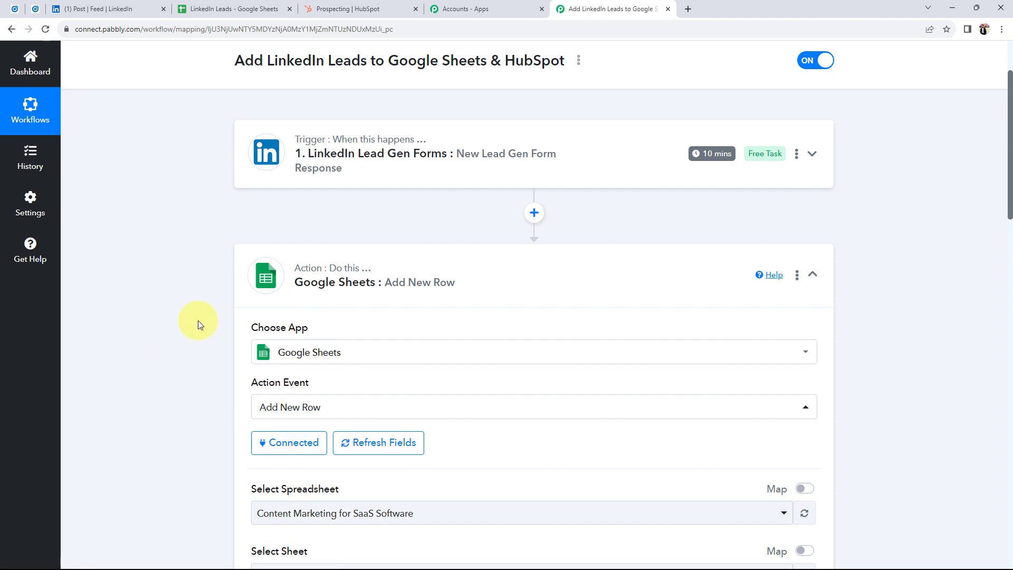
Step: Check which spreadsheet the action needs, and examine the LinkedIn Leads sheet's title and column headers in Google Sheets
{"action": "scroll", "coordinate": [174, 356], "scroll_direction": "down", "scroll_amount": 5}
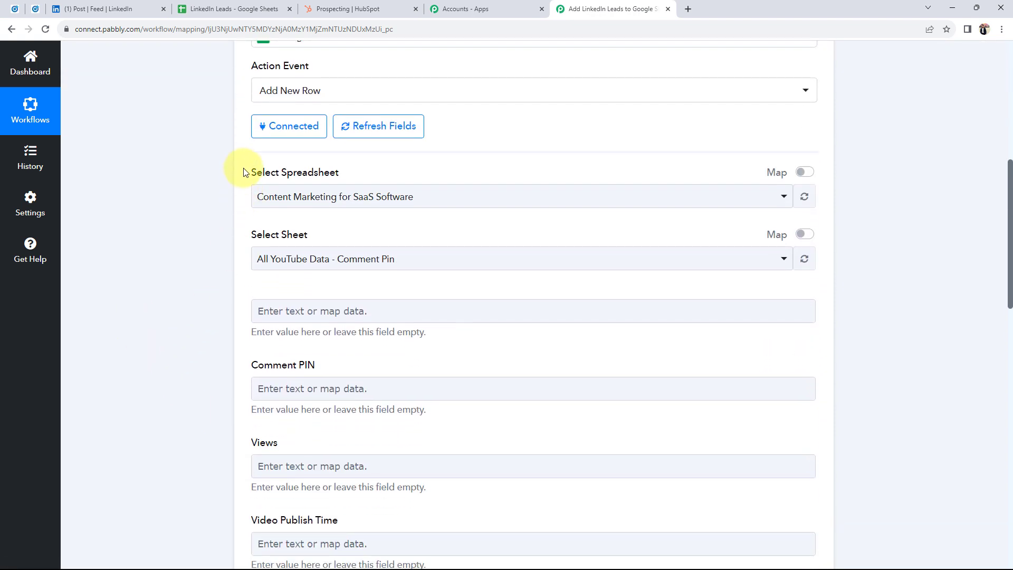
{"action": "left_click_drag", "start_coordinate": [245, 173], "coordinate": [339, 179]}
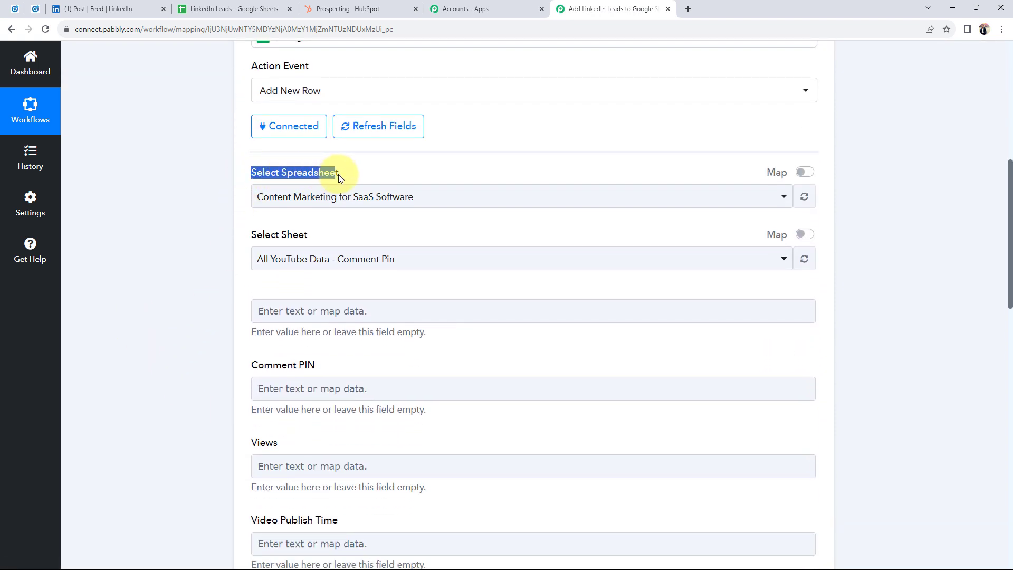
{"action": "left_click", "coordinate": [174, 186]}
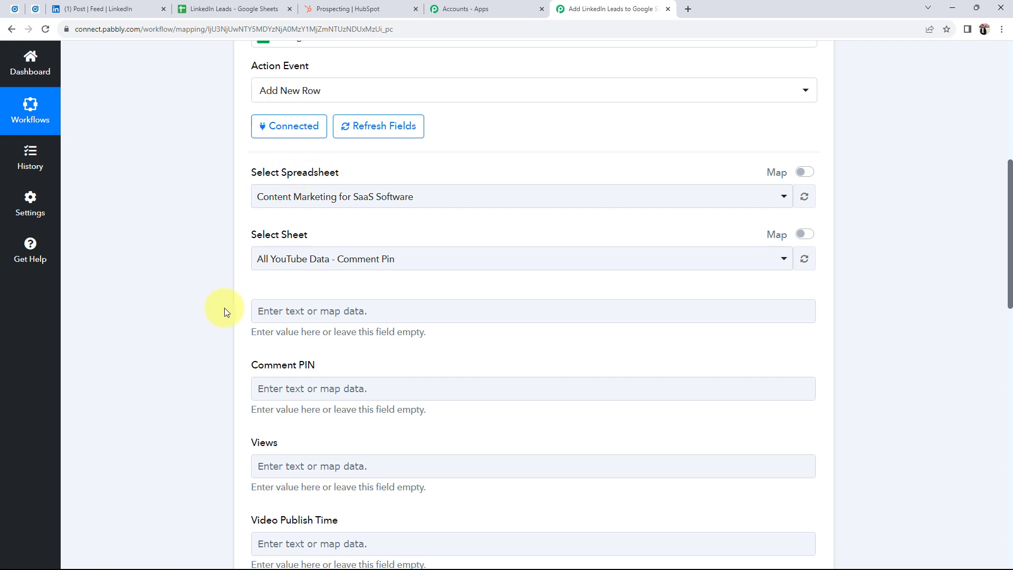
{"action": "left_click", "coordinate": [213, 4]}
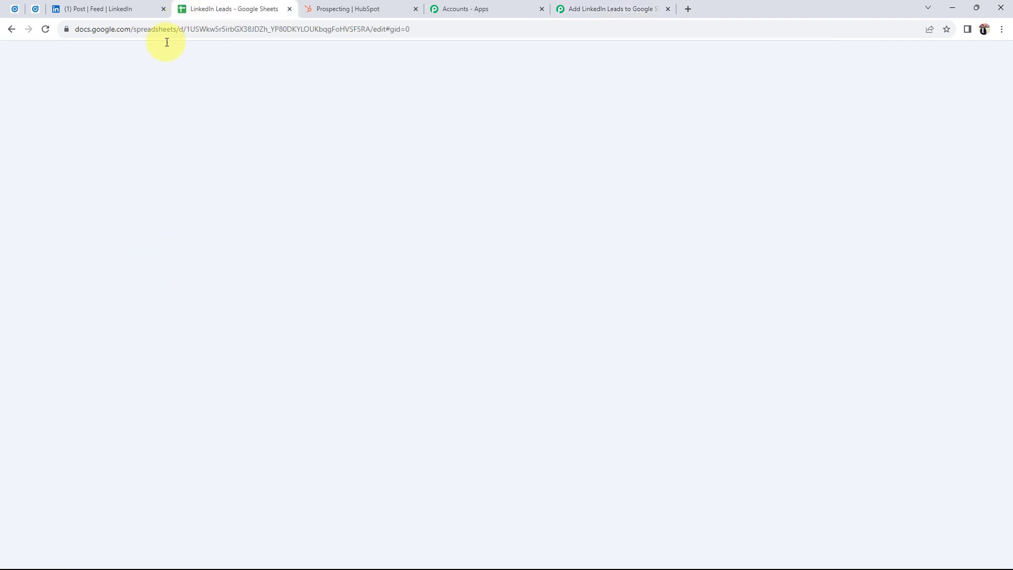
{"action": "left_click", "coordinate": [179, 270]}
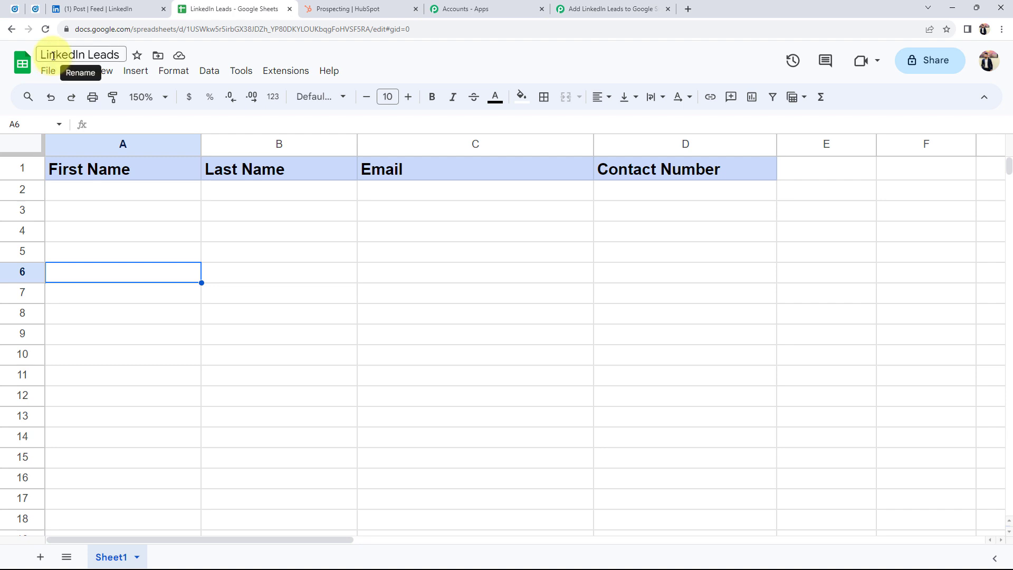
{"action": "left_click", "coordinate": [310, 285]}
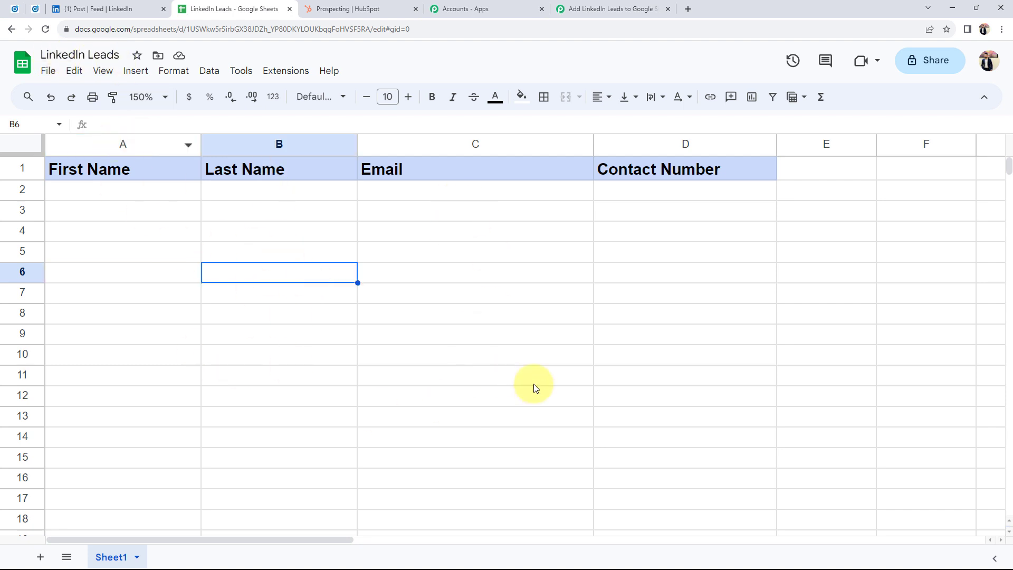
{"action": "left_click", "coordinate": [587, 341]}
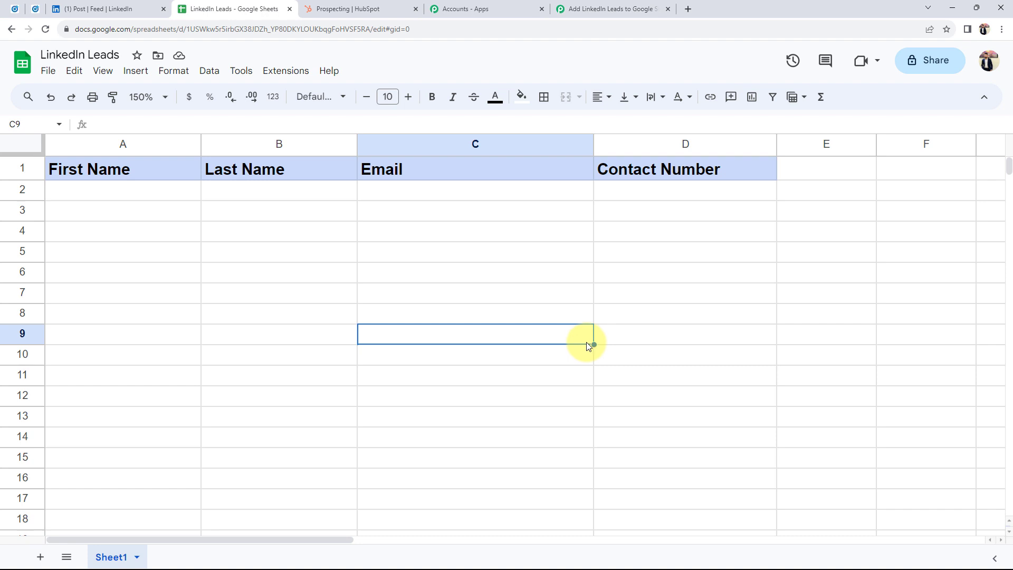
{"action": "left_click", "coordinate": [155, 190]}
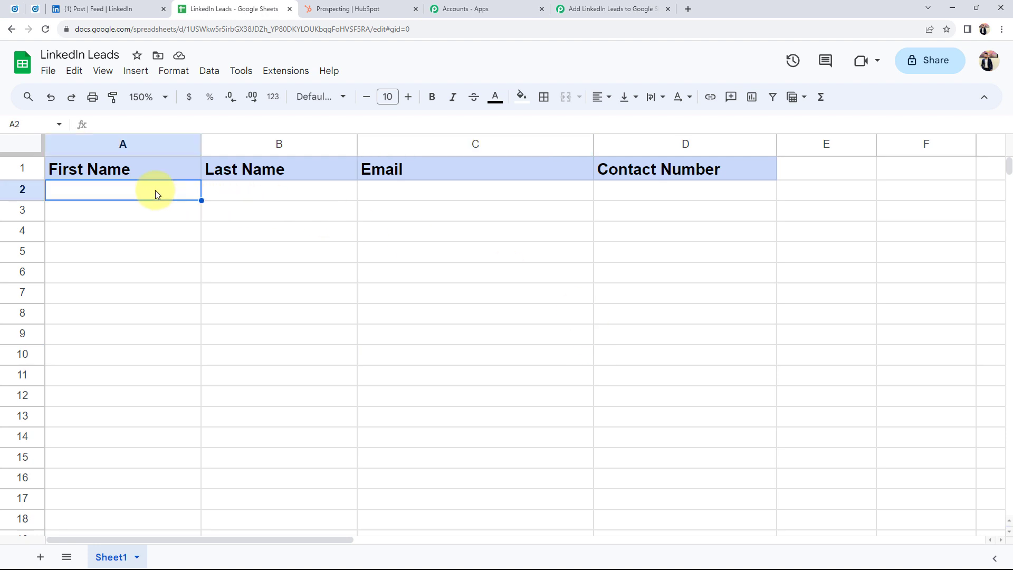
{"action": "left_click", "coordinate": [246, 198]}
{"action": "left_click", "coordinate": [381, 191]}
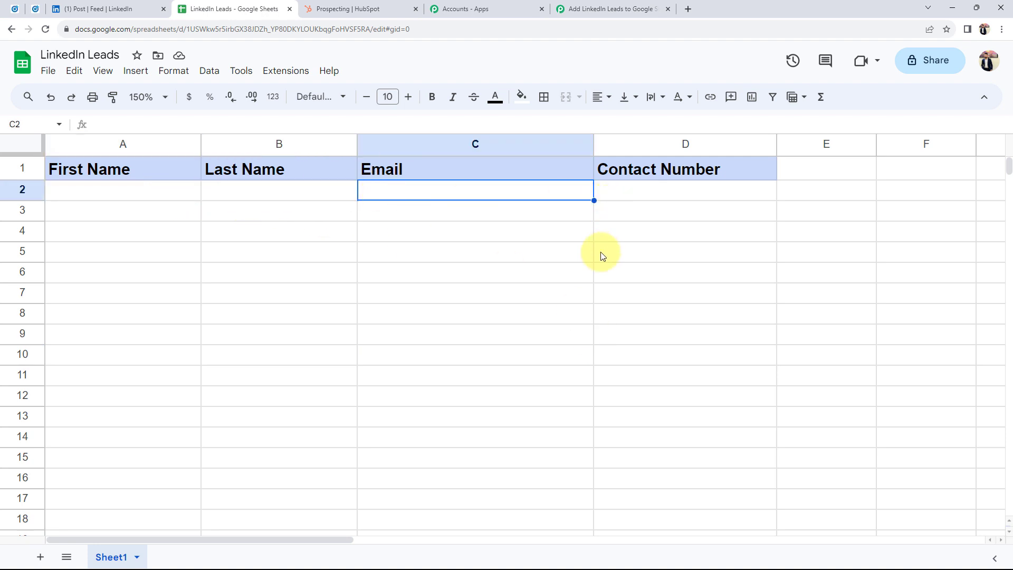
{"action": "left_click", "coordinate": [602, 270]}
Step: Return to Pabbly Connect and choose the LinkedIn Leads spreadsheet and Sheet1 as the destination for new rows
{"action": "left_click", "coordinate": [571, 6]}
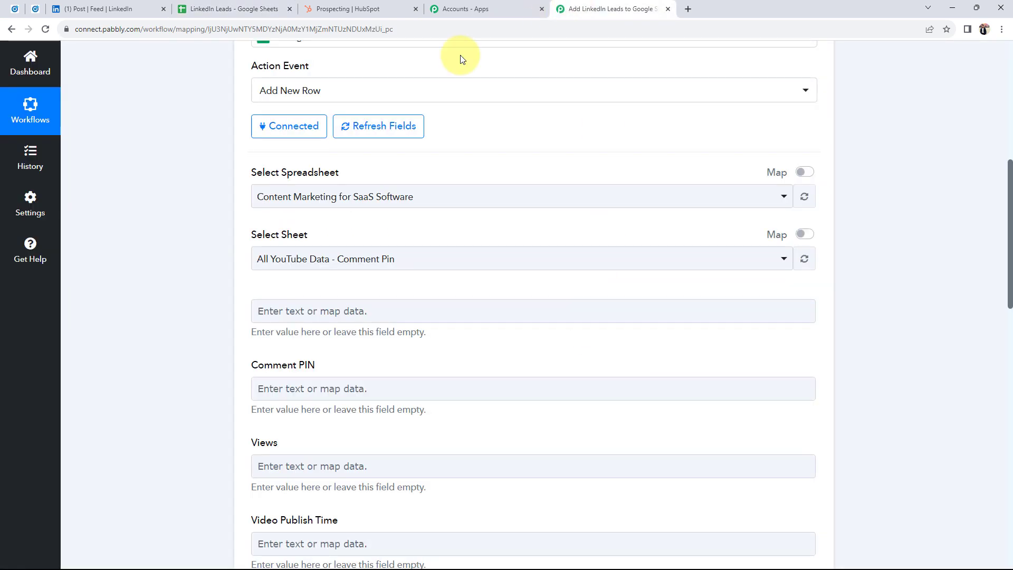
{"action": "left_click", "coordinate": [294, 202]}
{"action": "left_click", "coordinate": [294, 281]}
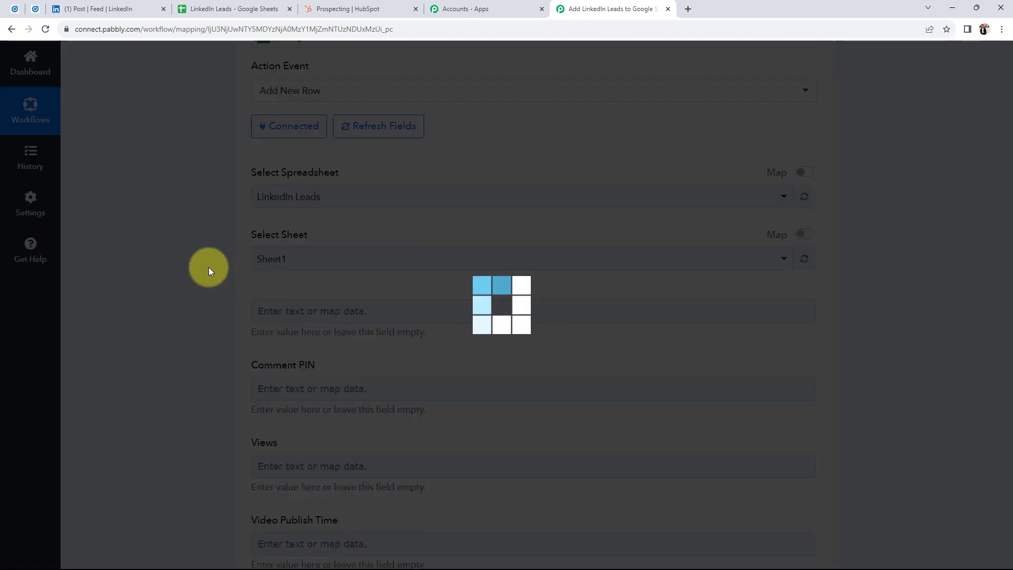
Step: Compare the LinkedIn Leads column headers in Google Sheets with the mapping fields in the Pabbly Connect action step
{"action": "left_click", "coordinate": [275, 8]}
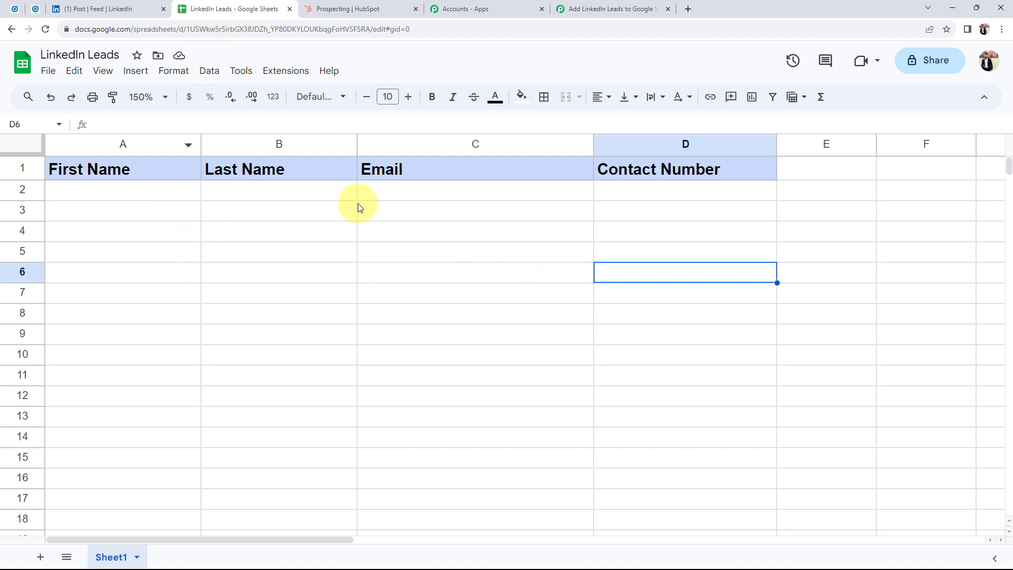
{"action": "left_click", "coordinate": [611, 8]}
{"action": "scroll", "coordinate": [167, 322], "scroll_direction": "down", "scroll_amount": 2}
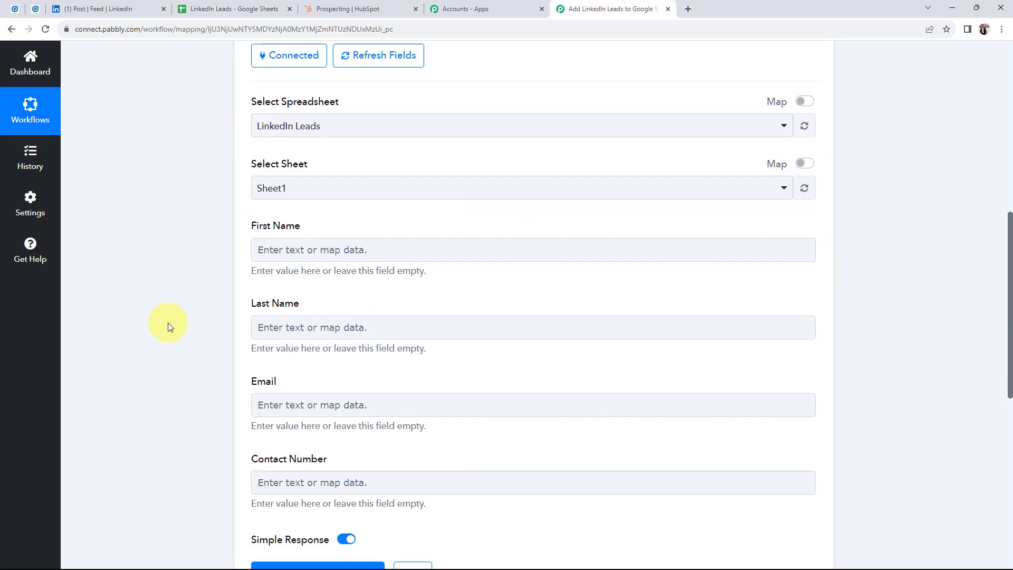
{"action": "scroll", "coordinate": [167, 321], "scroll_direction": "down", "scroll_amount": 1}
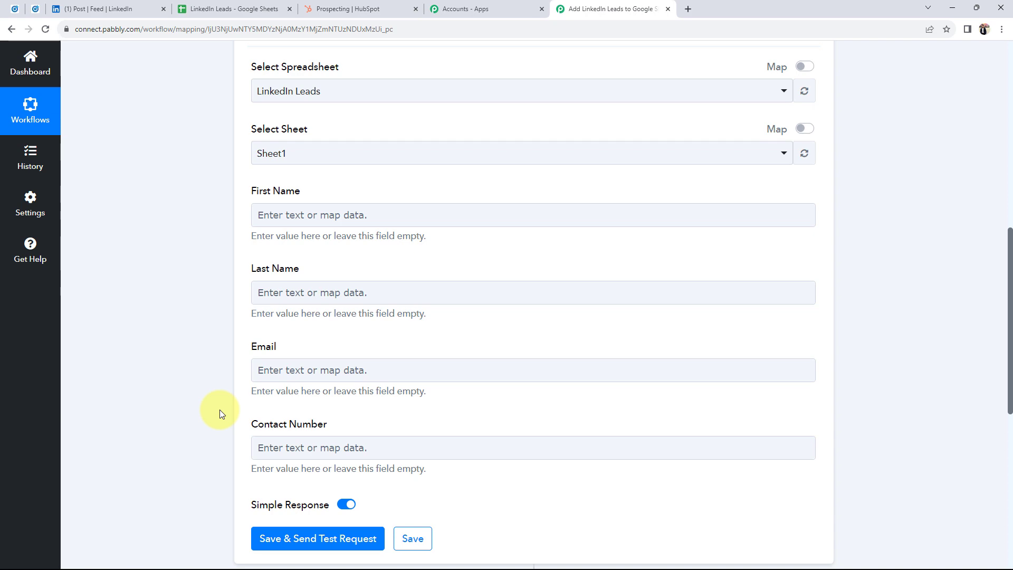
Step: Review the form answers in the LinkedIn Lead Gen Forms trigger response and reopen the Google Sheets action step
{"action": "scroll", "coordinate": [219, 409], "scroll_direction": "up", "scroll_amount": 10}
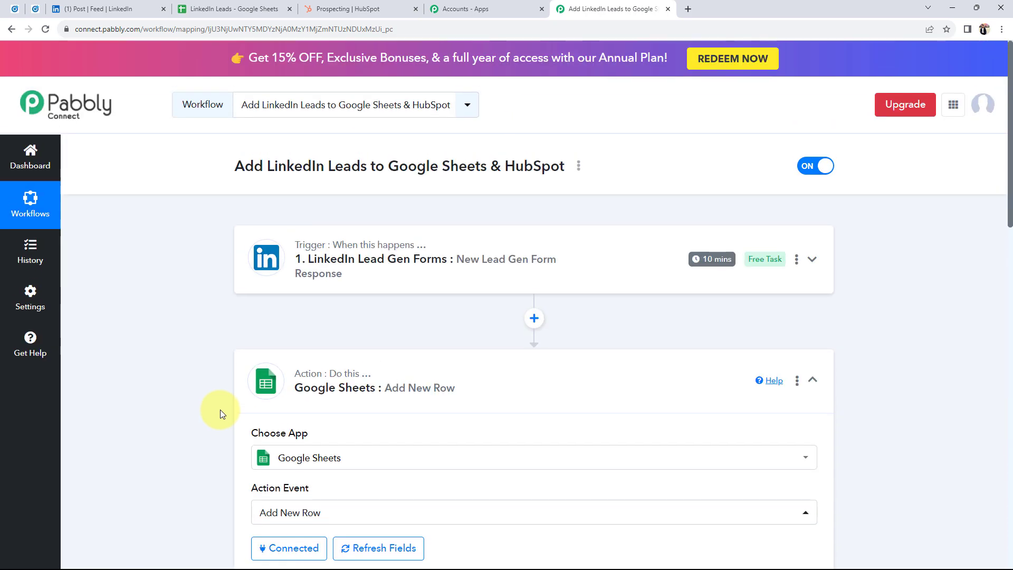
{"action": "left_click", "coordinate": [362, 259]}
{"action": "scroll", "coordinate": [227, 311], "scroll_direction": "down", "scroll_amount": 14}
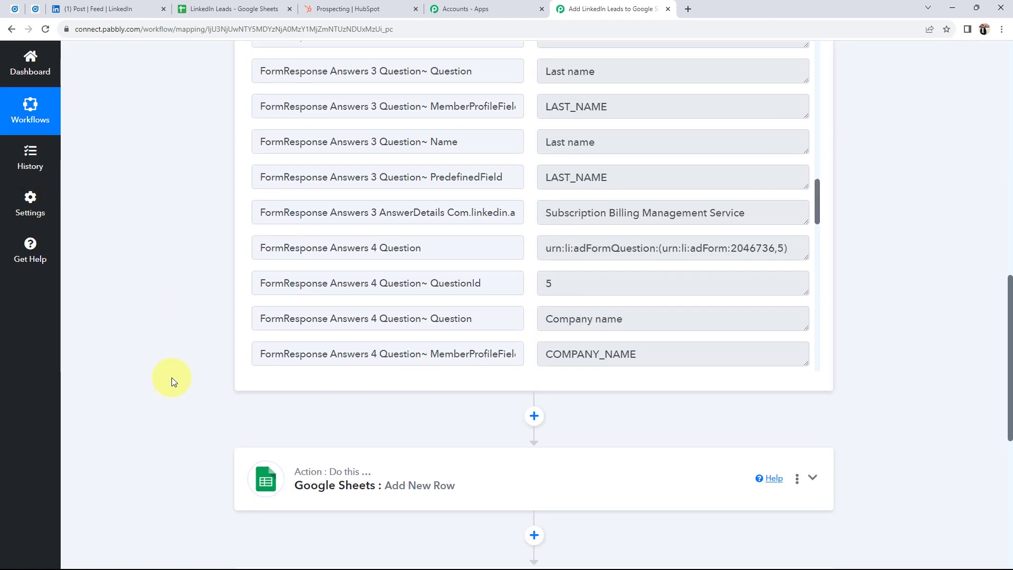
{"action": "scroll", "coordinate": [172, 377], "scroll_direction": "down", "scroll_amount": 3}
{"action": "left_click", "coordinate": [300, 311]}
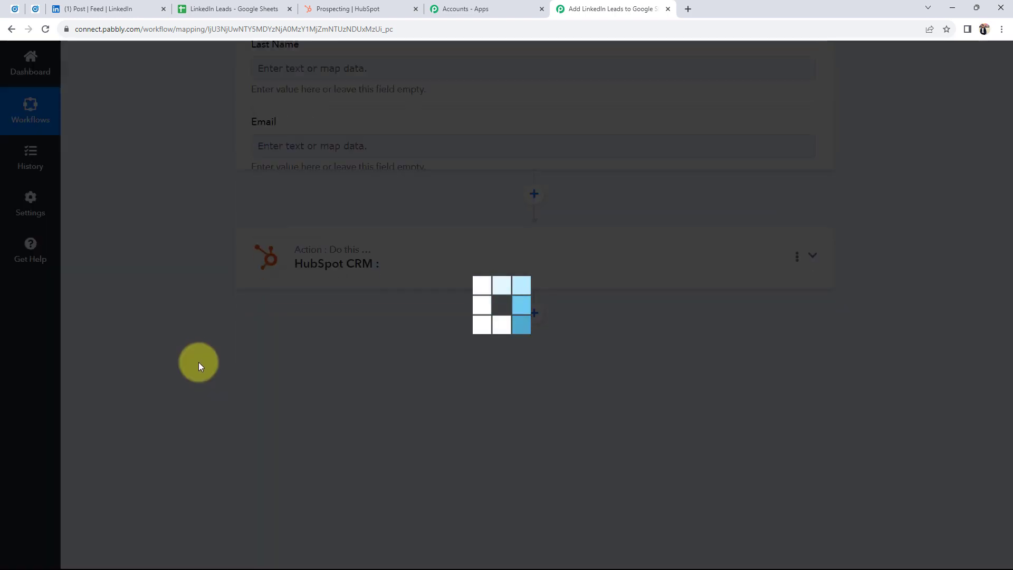
{"action": "scroll", "coordinate": [196, 357], "scroll_direction": "up", "scroll_amount": 3}
{"action": "scroll", "coordinate": [233, 174], "scroll_direction": "up", "scroll_amount": 3}
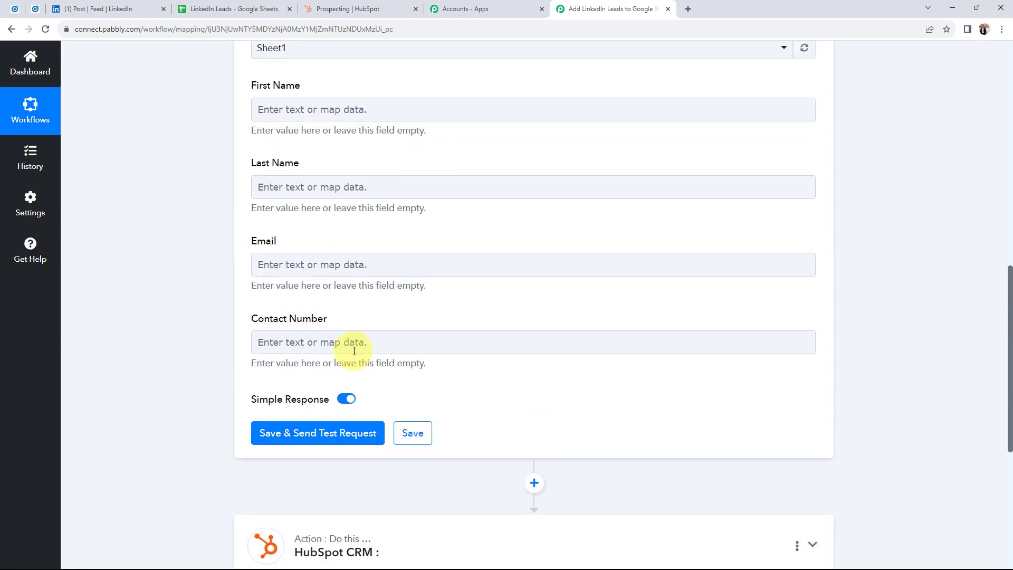
{"action": "scroll", "coordinate": [274, 301], "scroll_direction": "up", "scroll_amount": 1}
{"action": "scroll", "coordinate": [298, 340], "scroll_direction": "up", "scroll_amount": 2}
Step: Map the First Name field to the trigger's Question Answers First Name value, searching the response data for "pabb"
{"action": "left_click", "coordinate": [288, 258]}
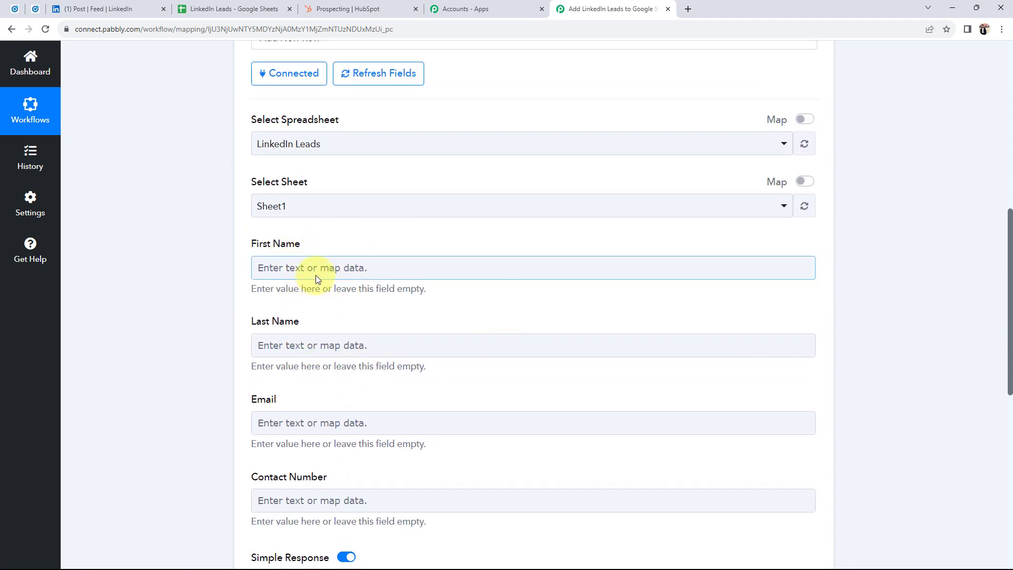
{"action": "left_click", "coordinate": [266, 270]}
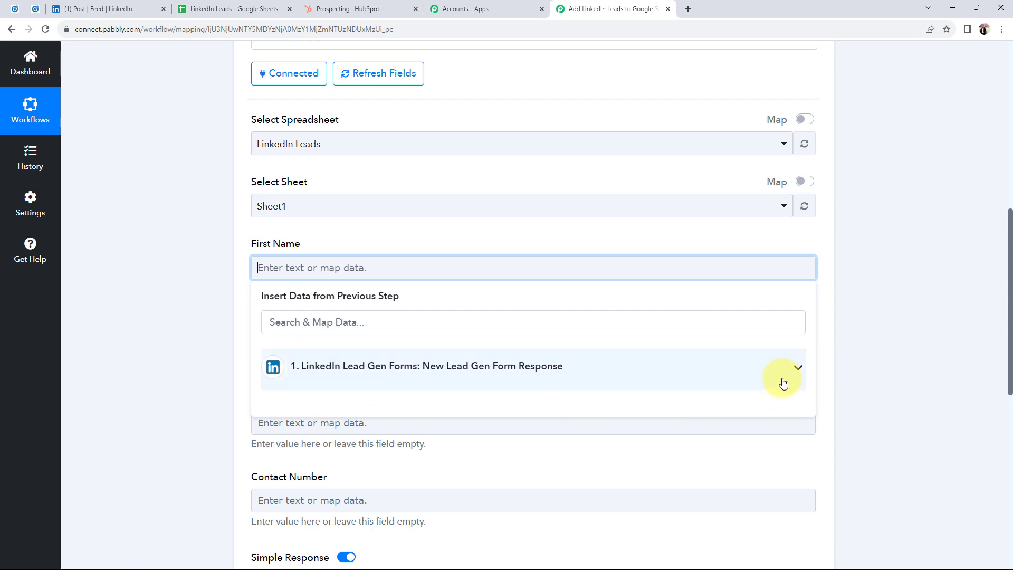
{"action": "left_click", "coordinate": [797, 369]}
{"action": "scroll", "coordinate": [105, 417], "scroll_direction": "down", "scroll_amount": 2}
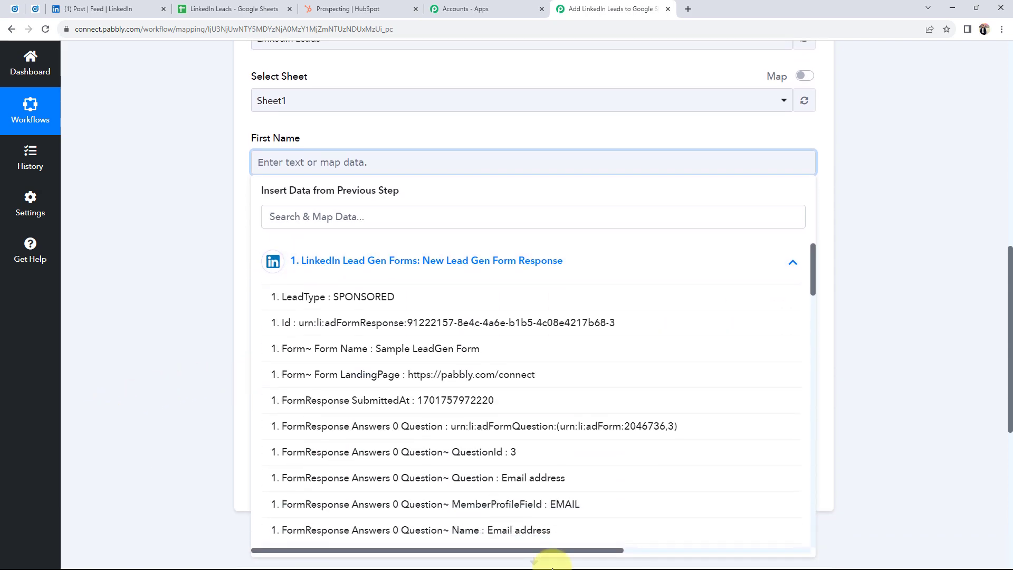
{"action": "scroll", "coordinate": [443, 412], "scroll_direction": "down", "scroll_amount": 6}
{"action": "scroll", "coordinate": [437, 493], "scroll_direction": "down", "scroll_amount": 6}
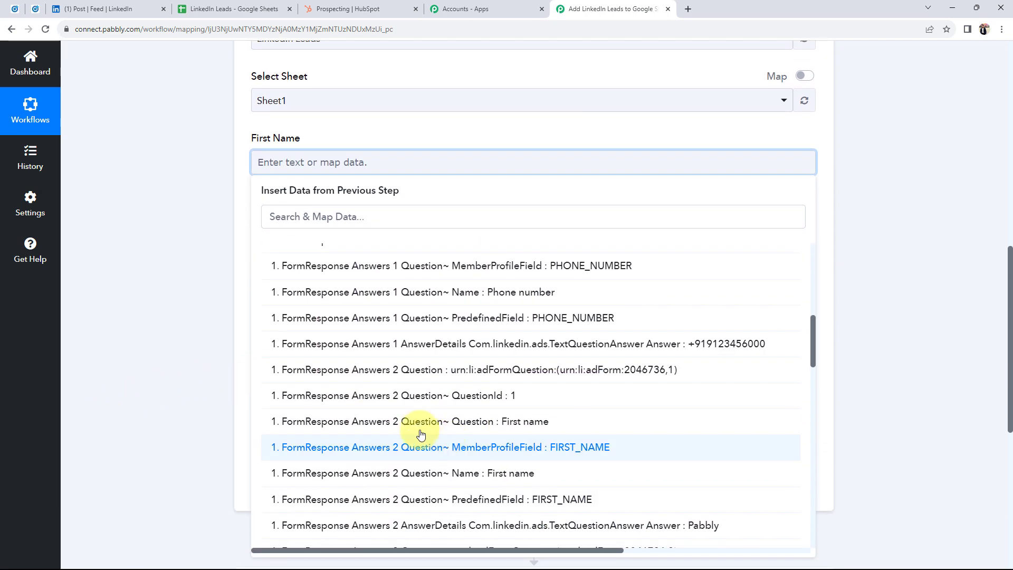
{"action": "scroll", "coordinate": [326, 380], "scroll_direction": "down", "scroll_amount": 6}
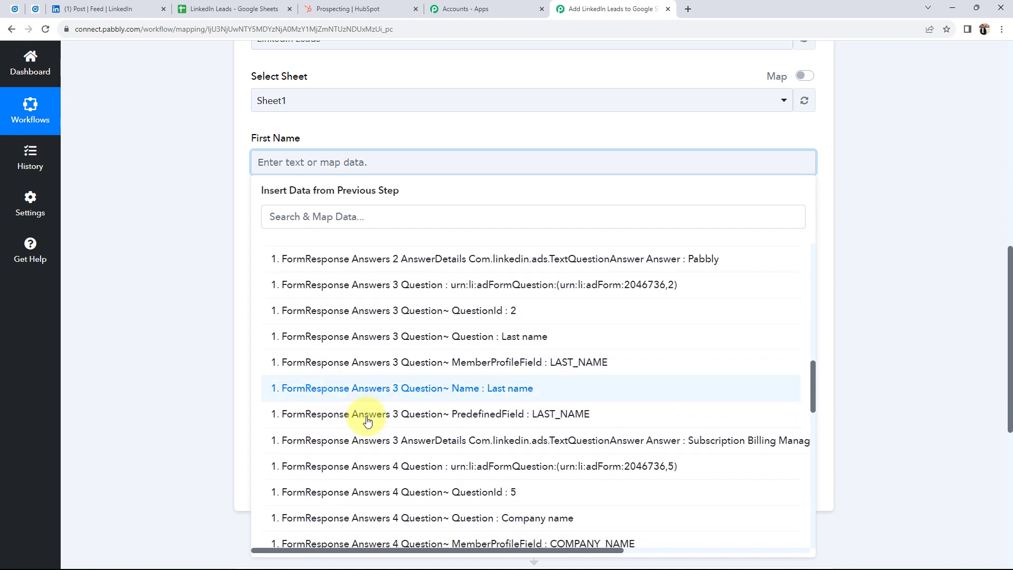
{"action": "scroll", "coordinate": [391, 434], "scroll_direction": "down", "scroll_amount": 7}
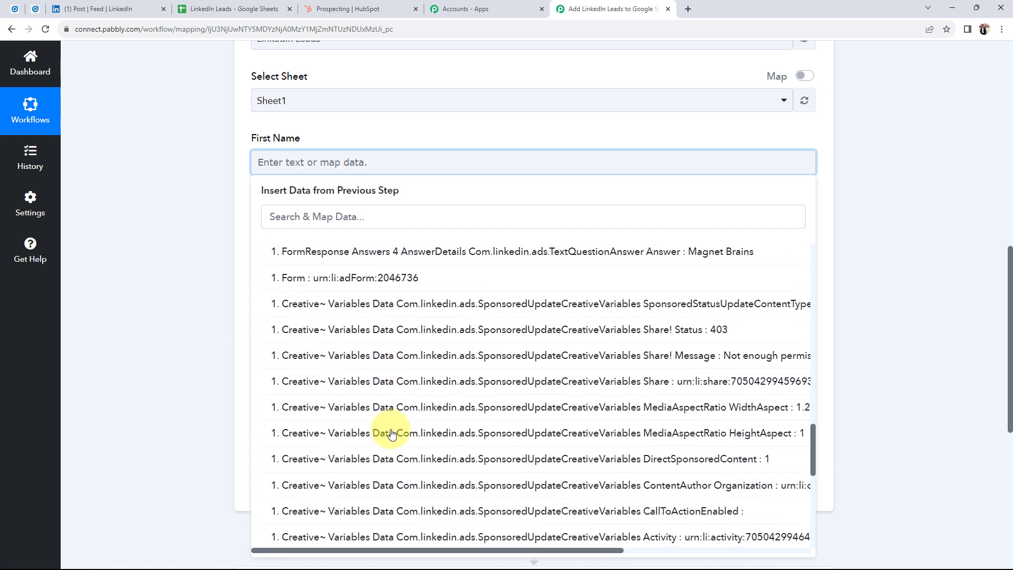
{"action": "left_click", "coordinate": [318, 220]}
{"action": "type", "text": "pabb"}
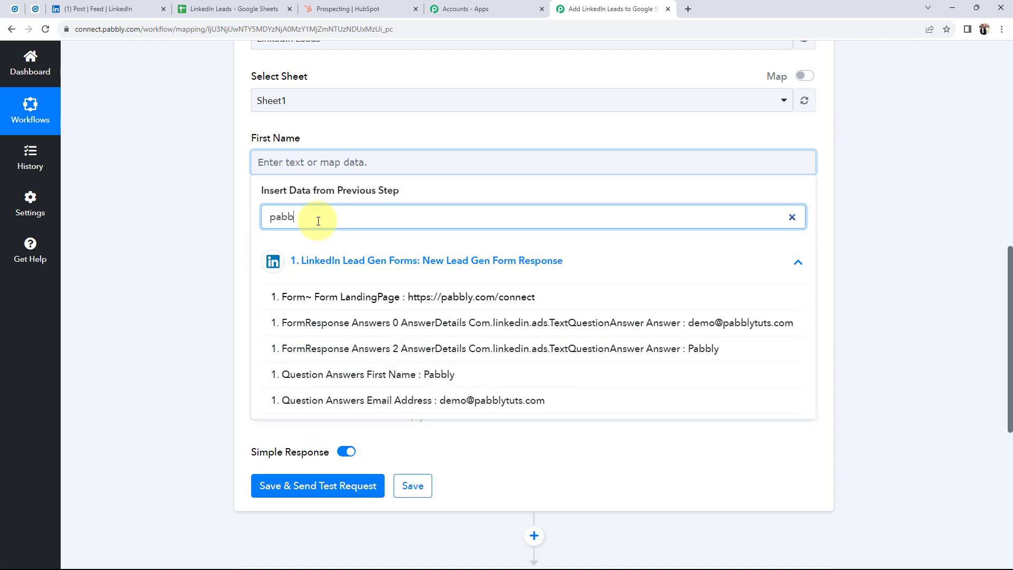
{"action": "left_click", "coordinate": [366, 373]}
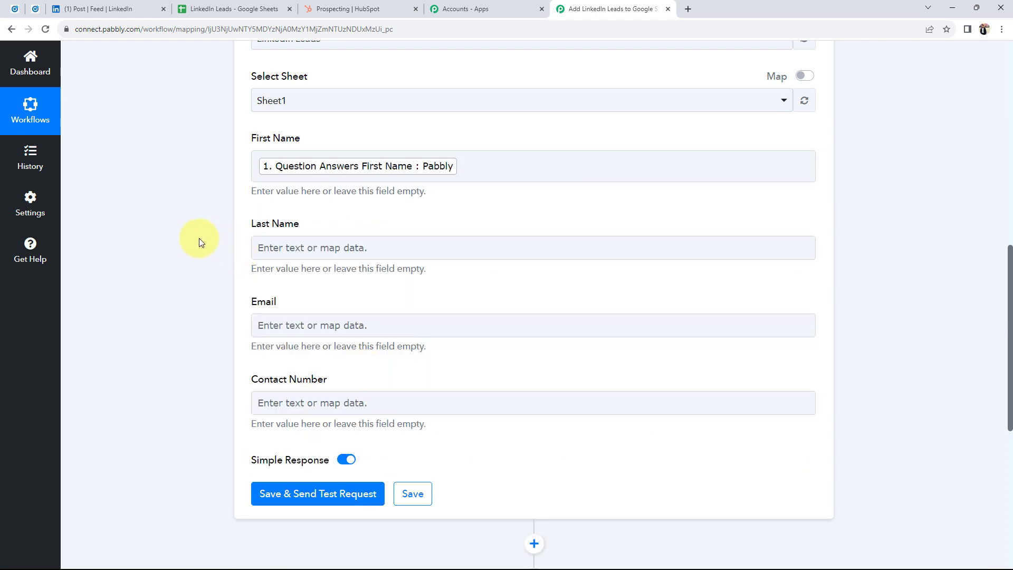
{"action": "scroll", "coordinate": [242, 264], "scroll_direction": "down", "scroll_amount": 1}
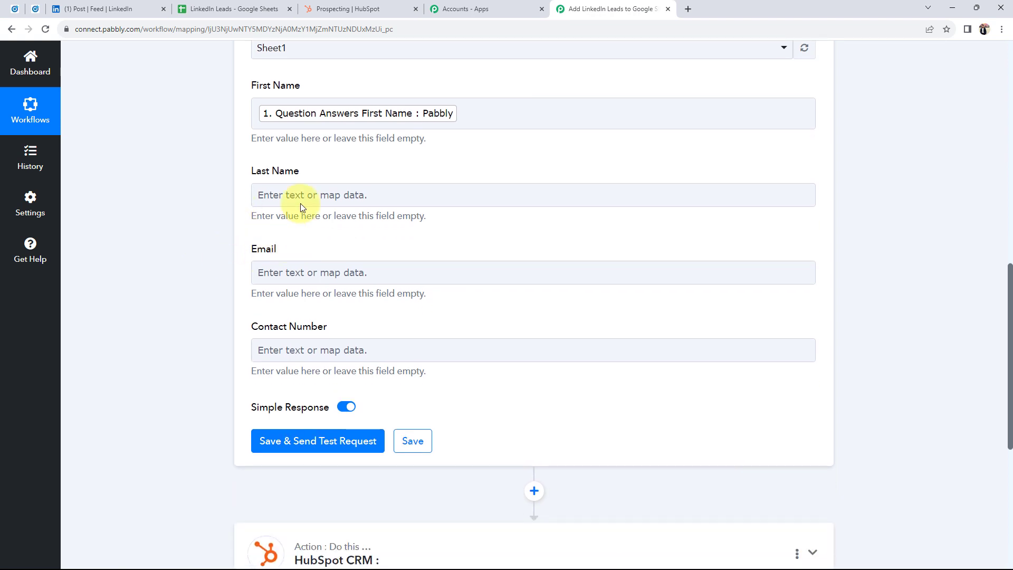
Step: Map the Last Name field to the trigger's Question Answers Last Name value, searching the response data for "subs"
{"action": "left_click", "coordinate": [301, 200]}
{"action": "type", "text": "subs"}
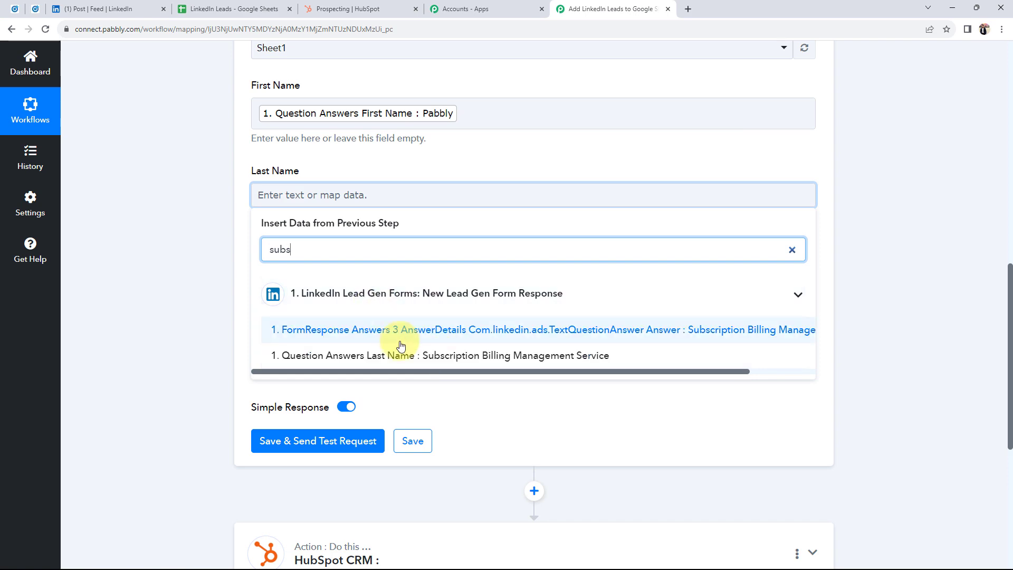
{"action": "left_click", "coordinate": [343, 355]}
{"action": "scroll", "coordinate": [192, 252], "scroll_direction": "down", "scroll_amount": 2}
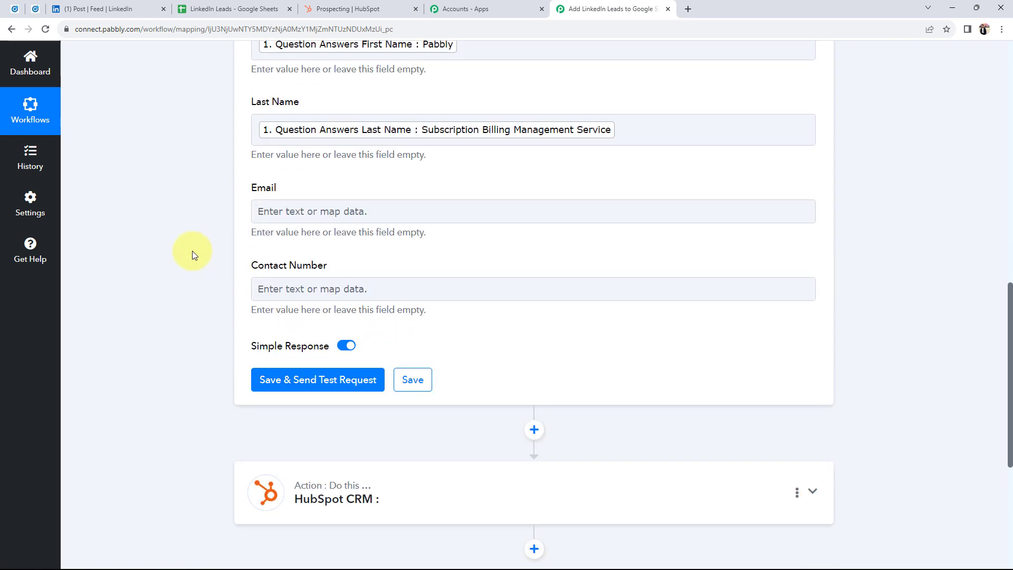
Step: Map the Email field to the trigger's Question Answers Email Address value, searching the response data for "@"
{"action": "left_click", "coordinate": [283, 176]}
{"action": "left_click", "coordinate": [334, 284]}
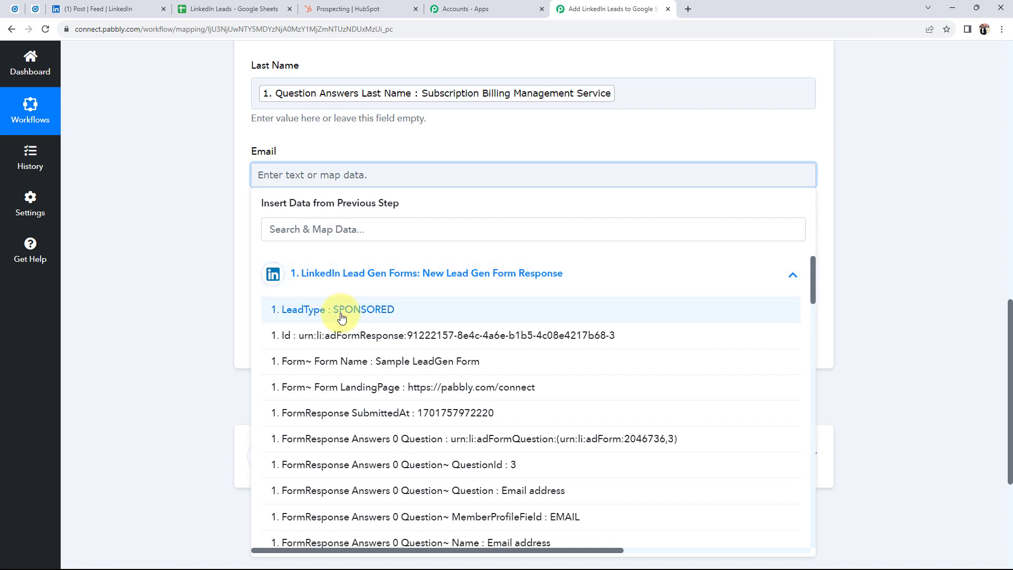
{"action": "left_click", "coordinate": [302, 228]}
{"action": "type", "text": "@"}
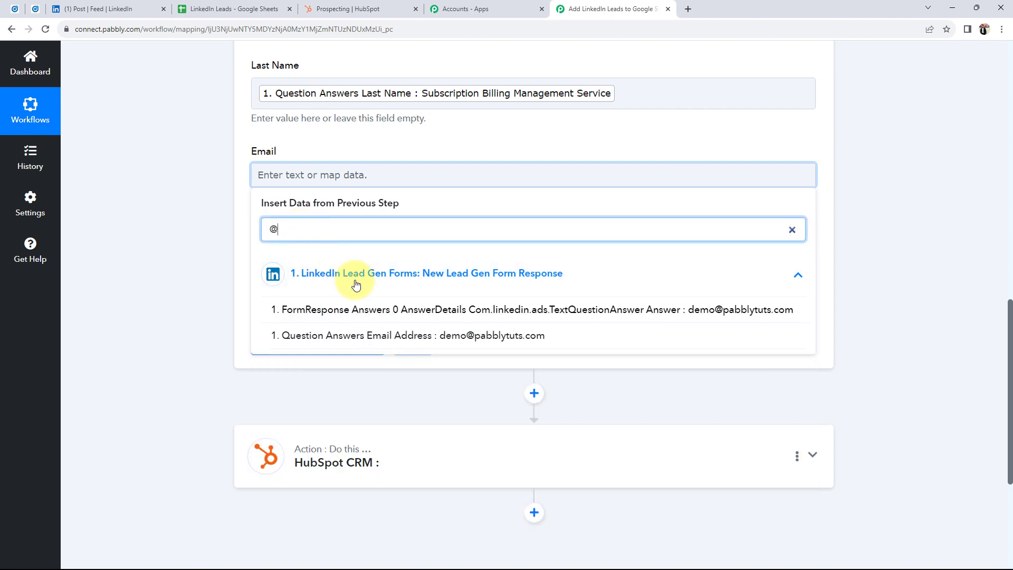
{"action": "left_click", "coordinate": [407, 336]}
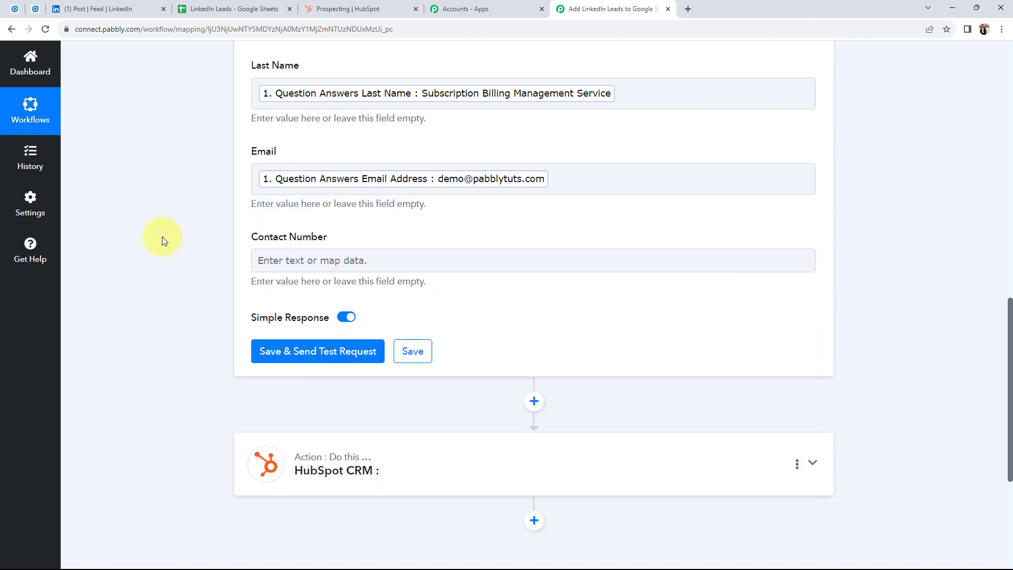
Step: Map the Contact Number field to the phone answer under FormResponse Answers 1 AnswerDetails in the trigger response
{"action": "left_click", "coordinate": [307, 262]}
{"action": "left_click", "coordinate": [385, 357]}
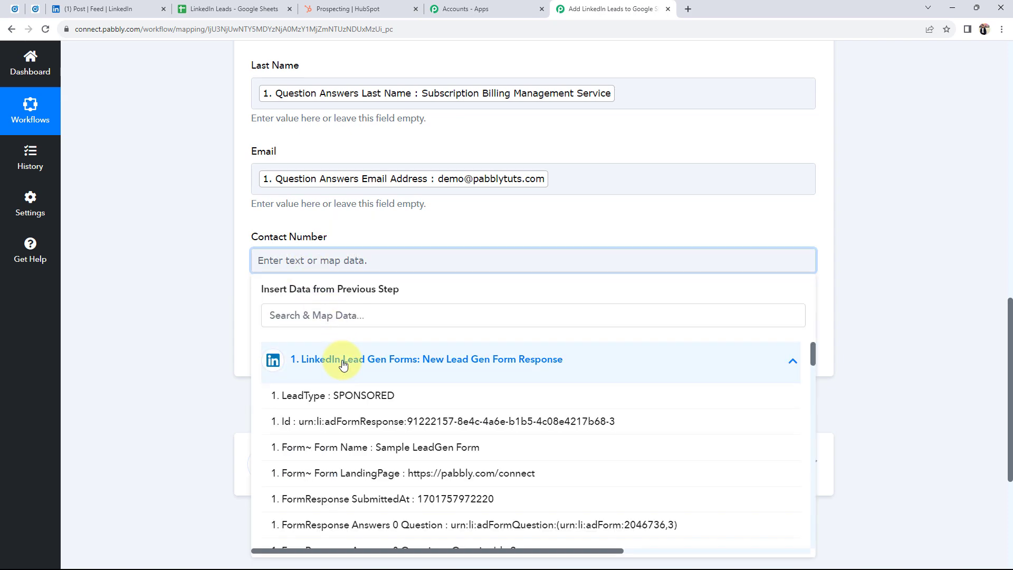
{"action": "scroll", "coordinate": [386, 429], "scroll_direction": "down", "scroll_amount": 8}
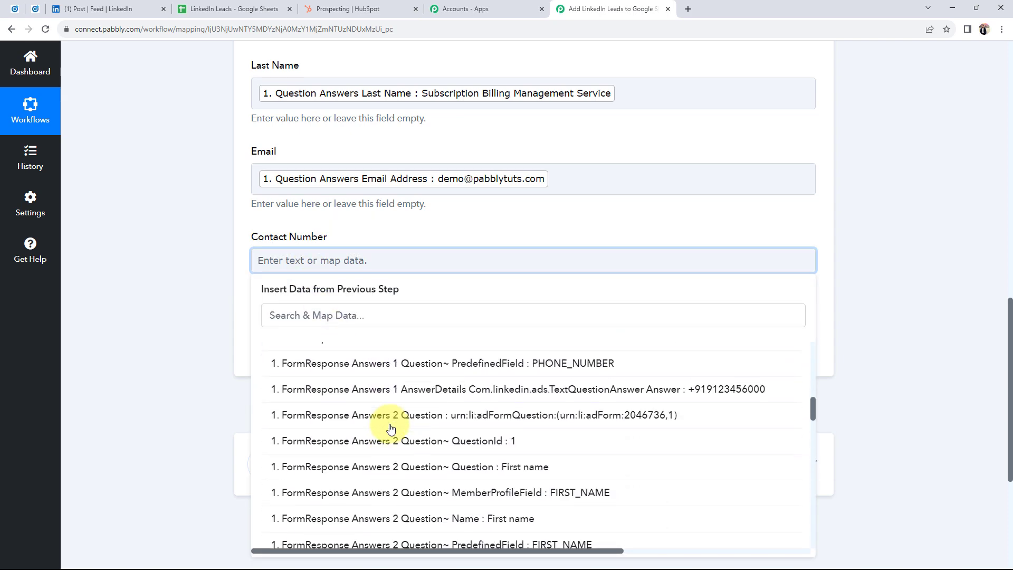
{"action": "left_click", "coordinate": [596, 385]}
Step: Check the spreadsheet, sheet and four field mappings, and save the Google Sheets step with a test request
{"action": "scroll", "coordinate": [179, 247], "scroll_direction": "up", "scroll_amount": 3}
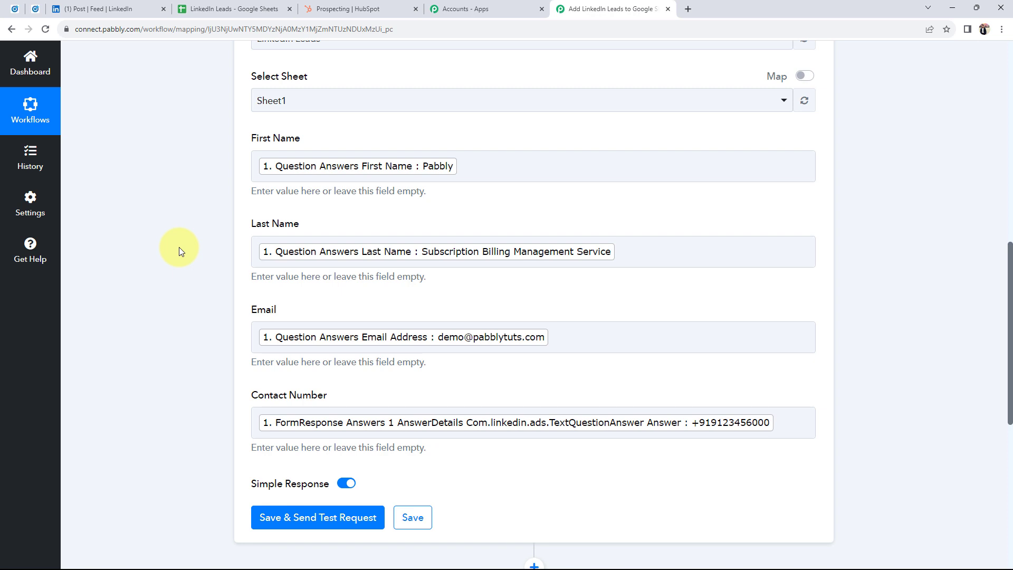
{"action": "scroll", "coordinate": [179, 247], "scroll_direction": "up", "scroll_amount": 2}
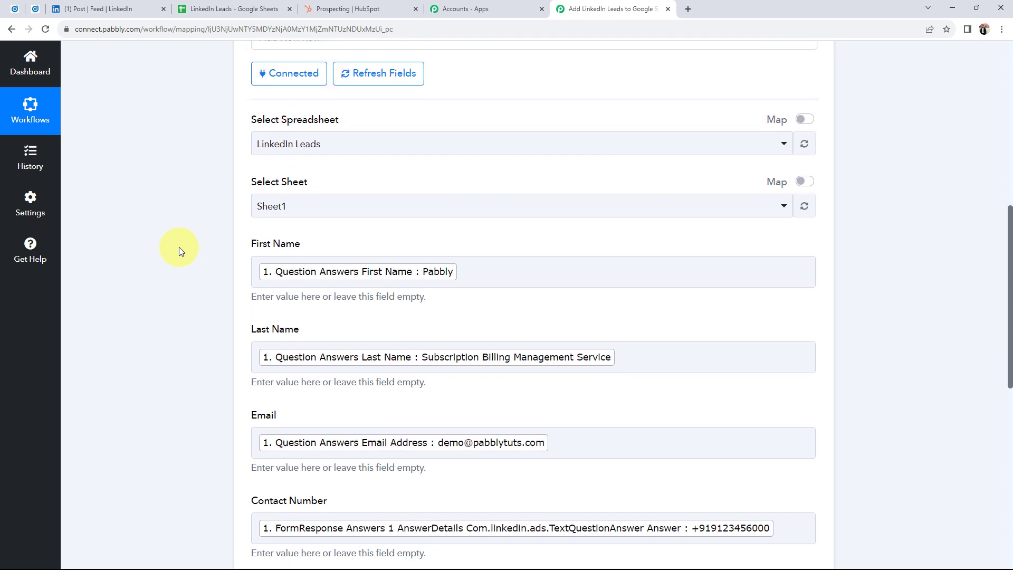
{"action": "scroll", "coordinate": [179, 247], "scroll_direction": "down", "scroll_amount": 2}
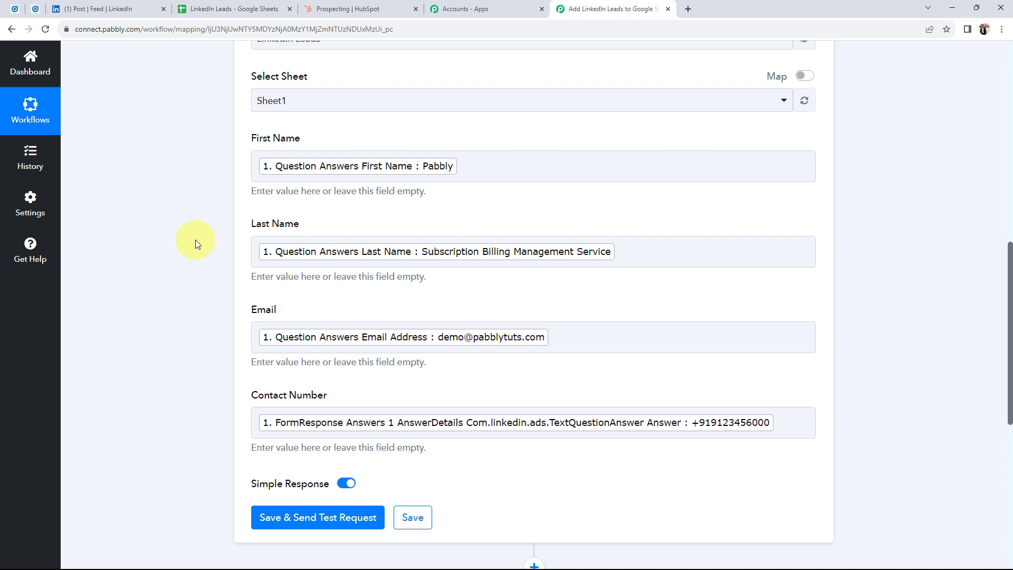
{"action": "left_click", "coordinate": [280, 518]}
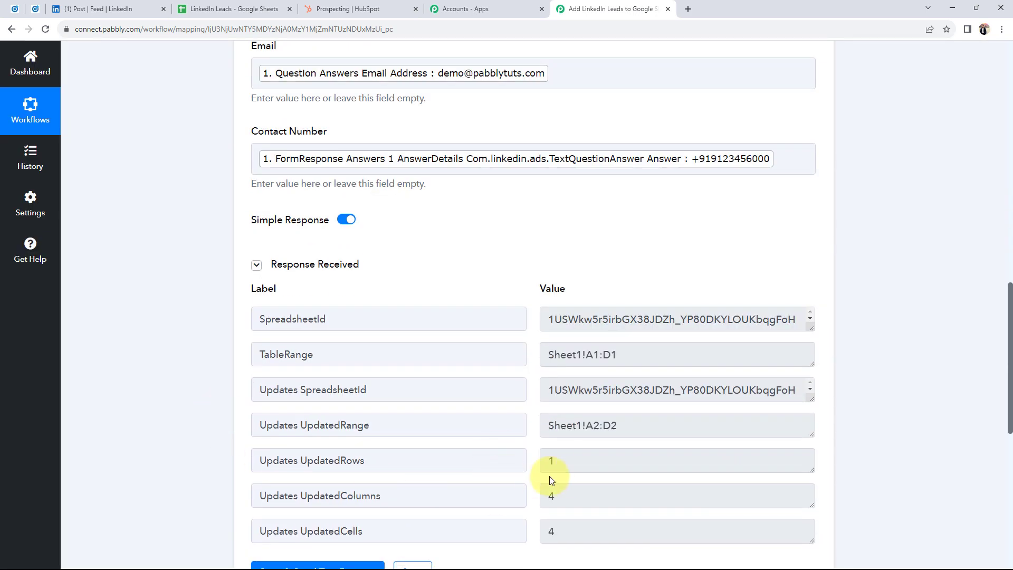
Step: Review the updated rows, columns and cells values in the Google Sheets test response
{"action": "left_click", "coordinate": [549, 463]}
{"action": "left_click", "coordinate": [546, 497]}
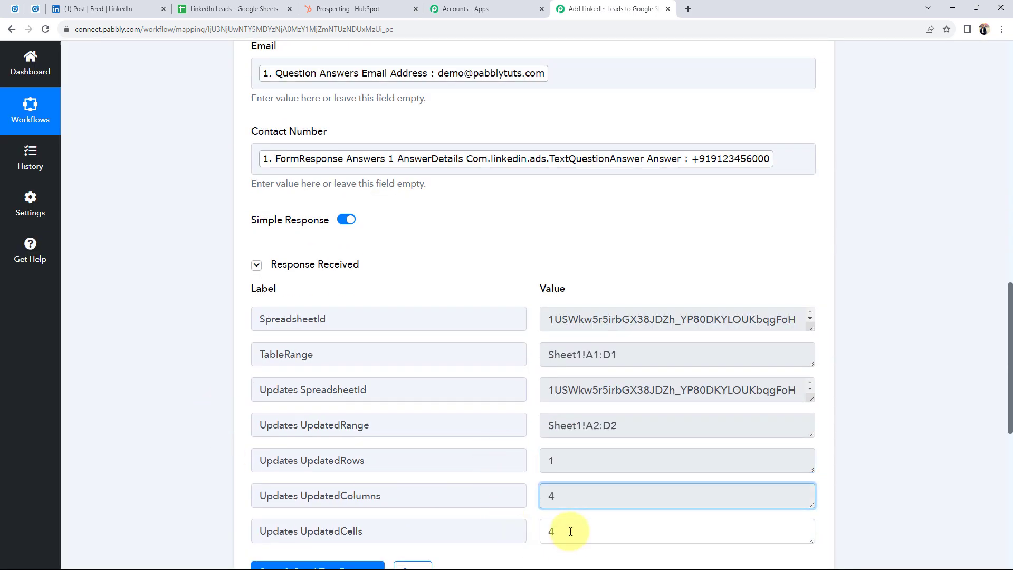
{"action": "double_click", "coordinate": [571, 531]}
{"action": "left_click", "coordinate": [208, 410]}
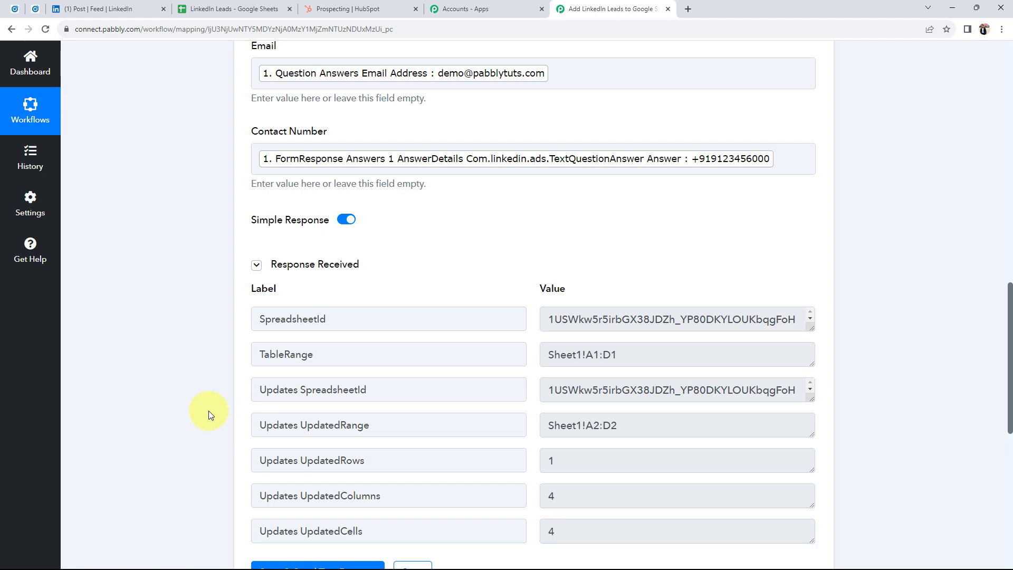
{"action": "scroll", "coordinate": [222, 198], "scroll_direction": "up", "scroll_amount": 3}
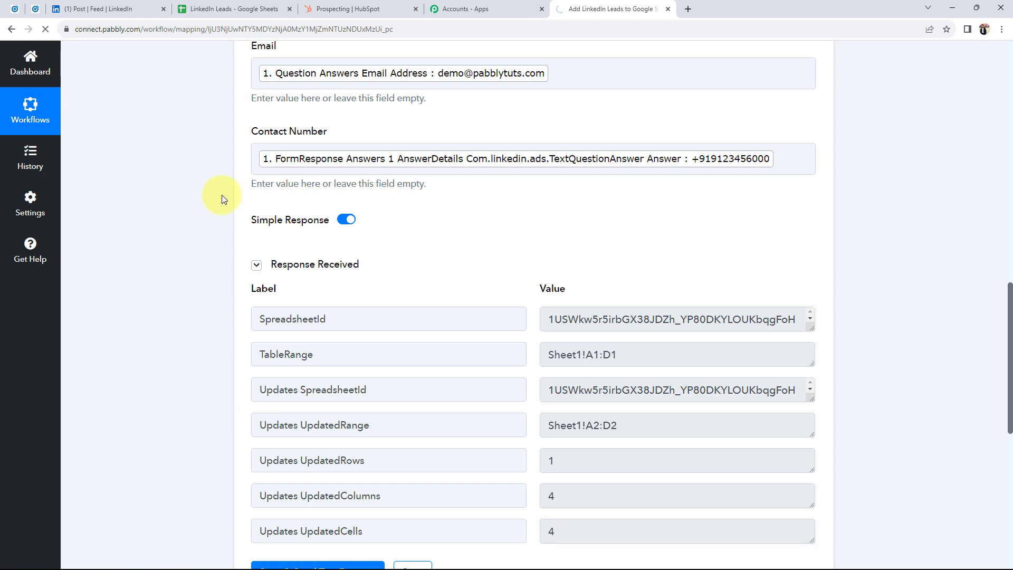
Step: Switch to the LinkedIn Leads sheet in Google Sheets and check the name, email and contact number in row 2
{"action": "left_click", "coordinate": [228, 8]}
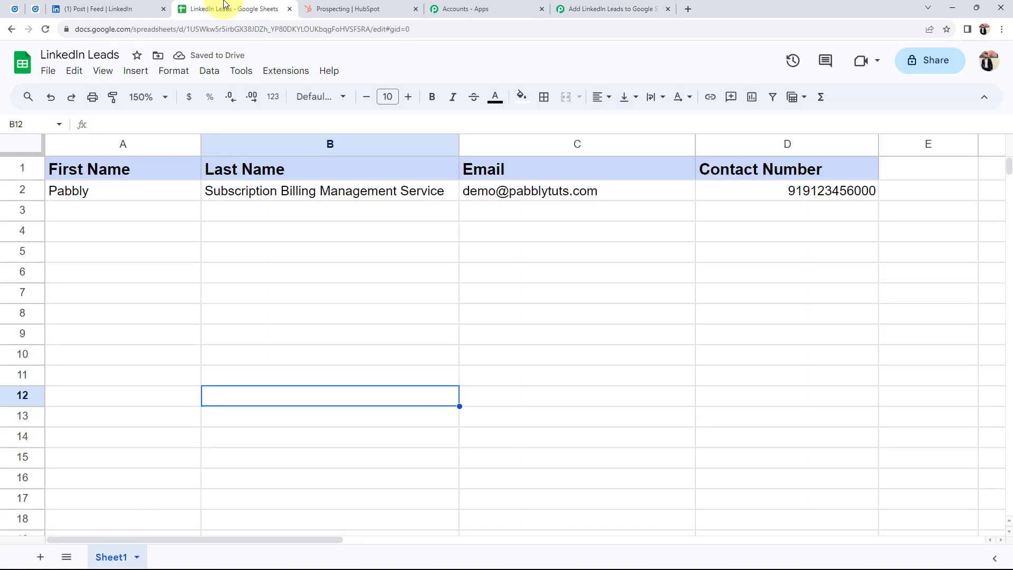
{"action": "left_click", "coordinate": [328, 267]}
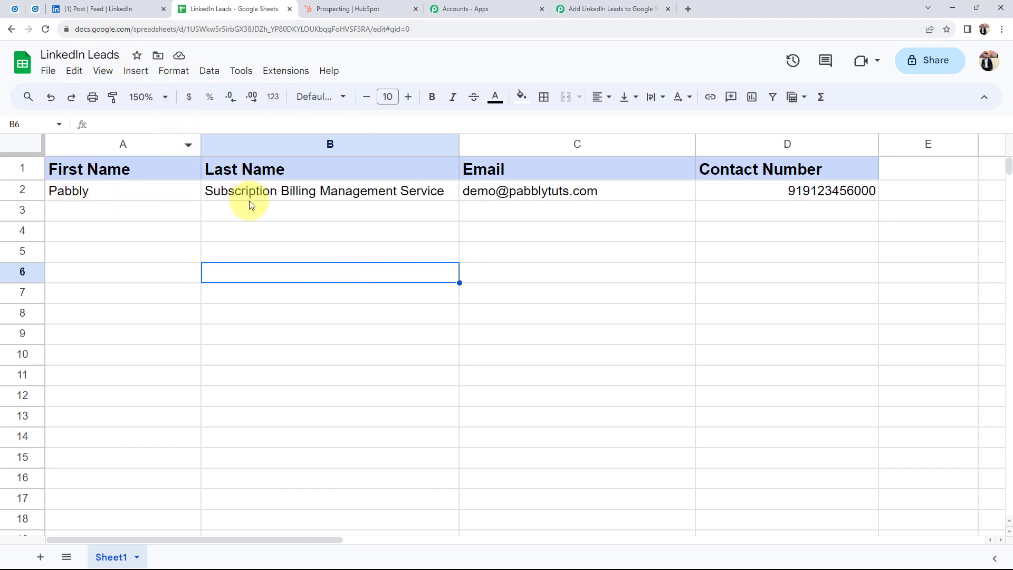
{"action": "left_click", "coordinate": [528, 193]}
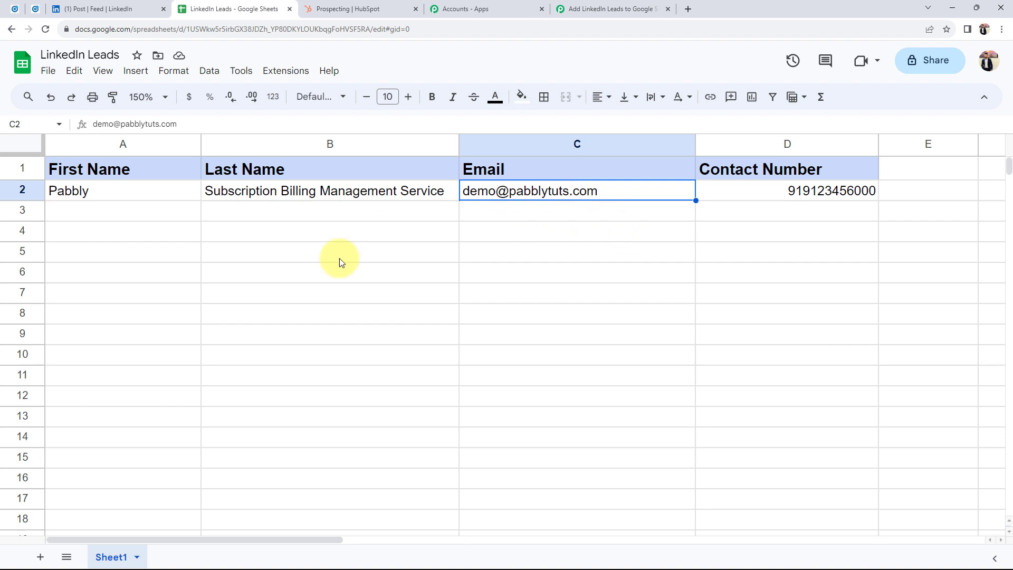
{"action": "left_click", "coordinate": [683, 352]}
{"action": "left_click", "coordinate": [763, 196]}
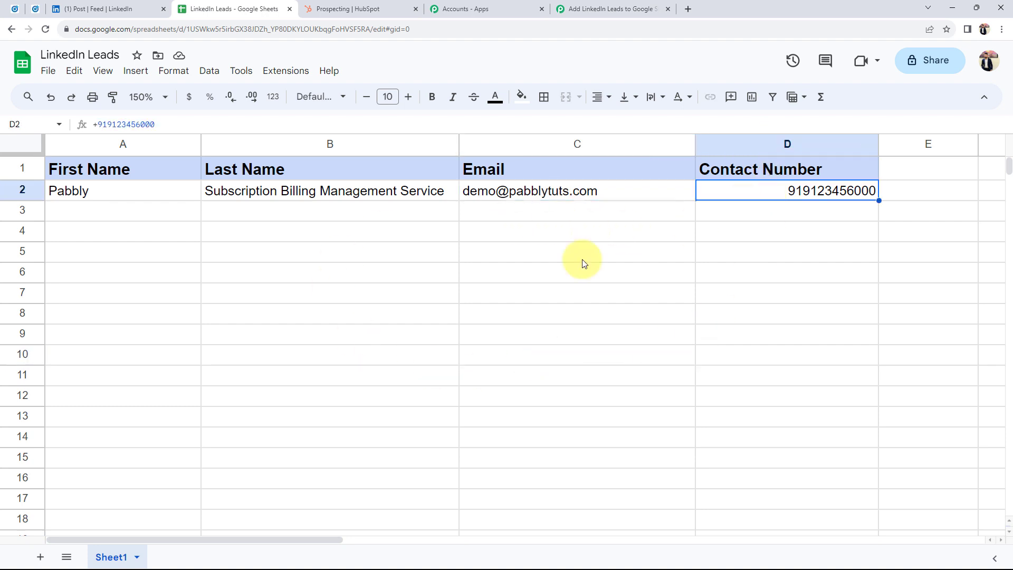
{"action": "left_click", "coordinate": [407, 298]}
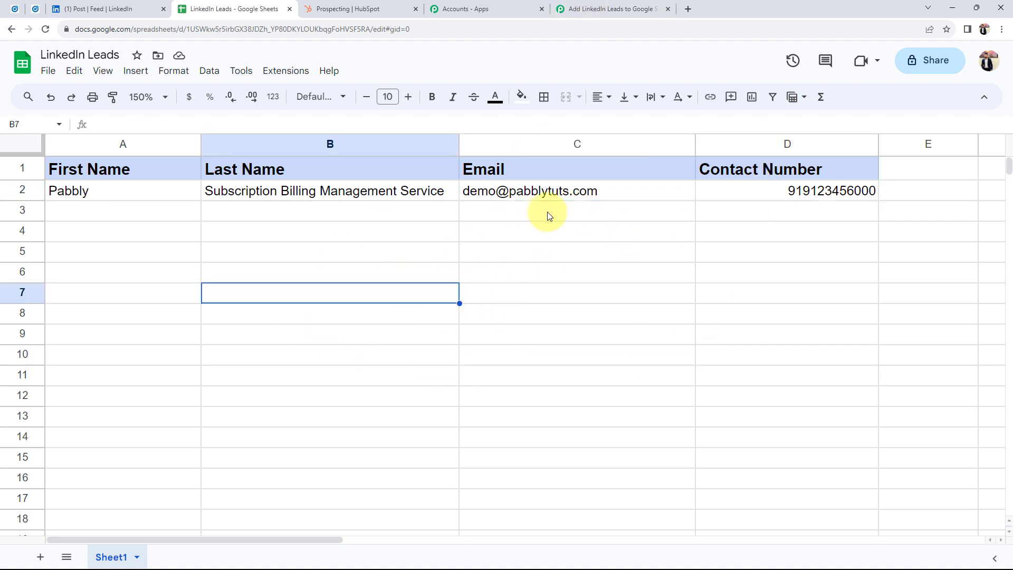
Step: Return to Pabbly Connect, open the HubSpot CRM action step and set its action event to Create a Contact
{"action": "left_click", "coordinate": [585, 9]}
{"action": "scroll", "coordinate": [223, 430], "scroll_direction": "down", "scroll_amount": 2}
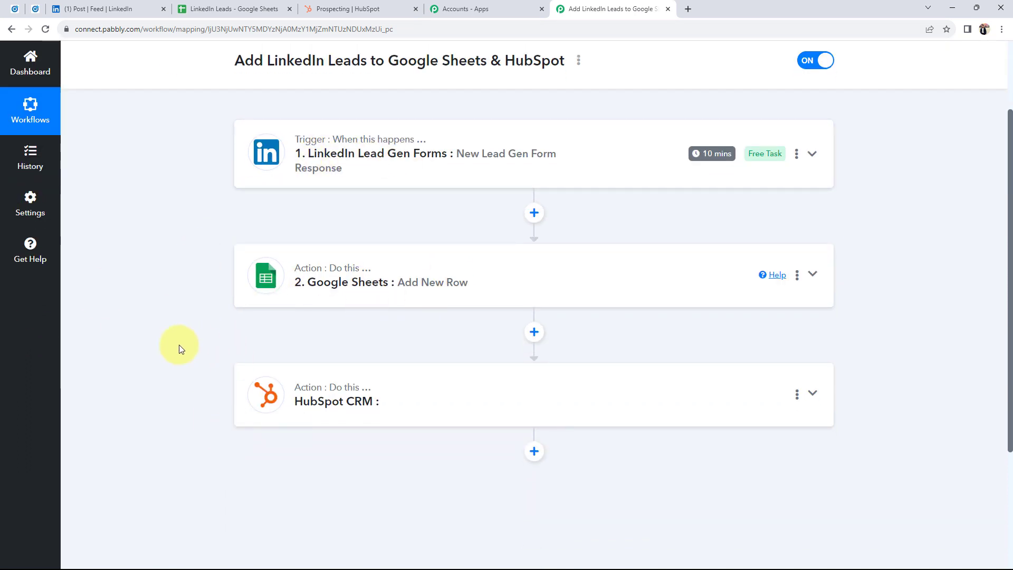
{"action": "scroll", "coordinate": [179, 344], "scroll_direction": "down", "scroll_amount": 2}
{"action": "left_click", "coordinate": [387, 290]}
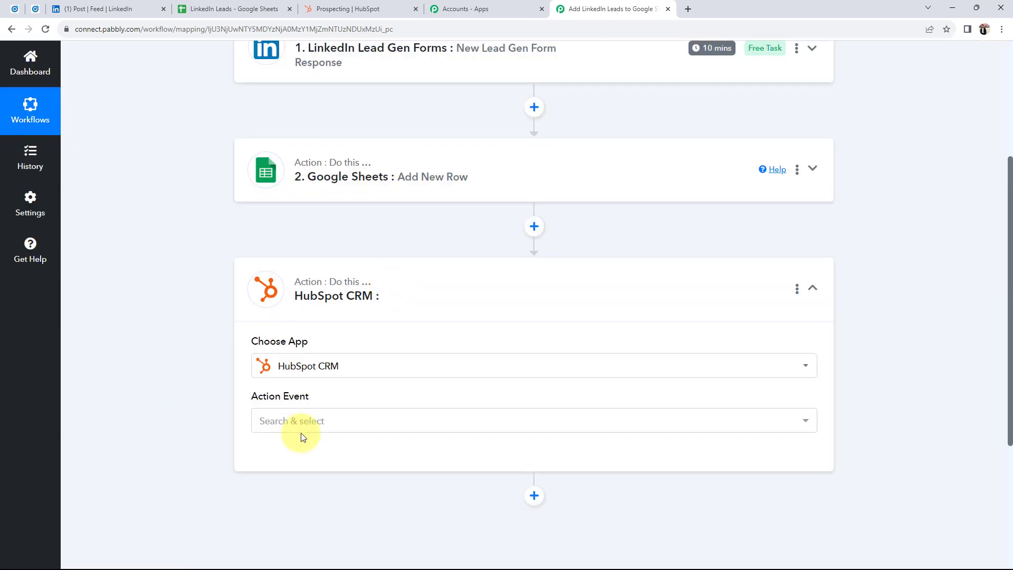
{"action": "left_click", "coordinate": [300, 430]}
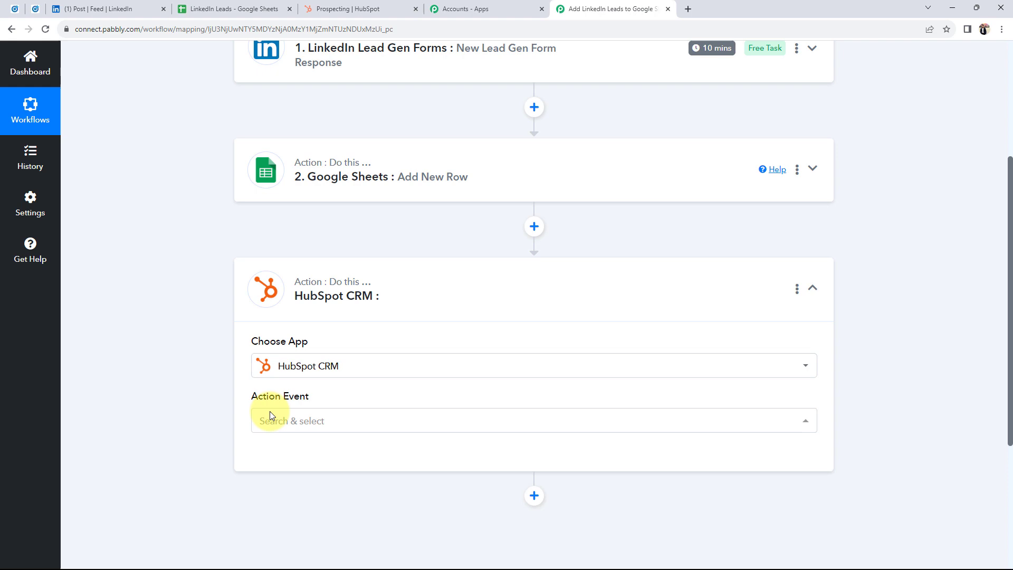
{"action": "left_click", "coordinate": [272, 418]}
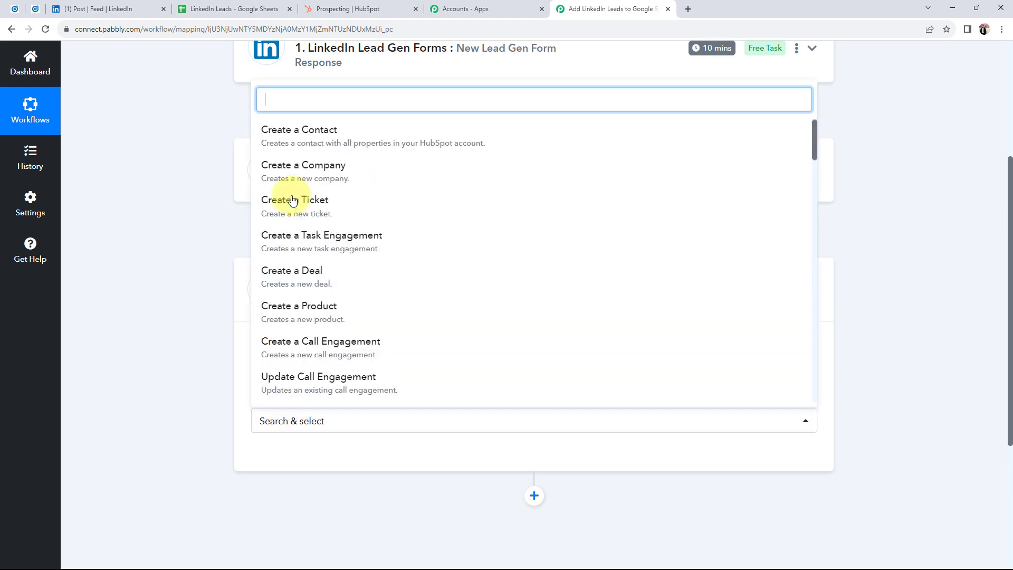
{"action": "left_click", "coordinate": [300, 132]}
Step: Add a new HubSpot CRM connection to the action step and authorize it with the first HubSpot account listed
{"action": "left_click", "coordinate": [280, 459]}
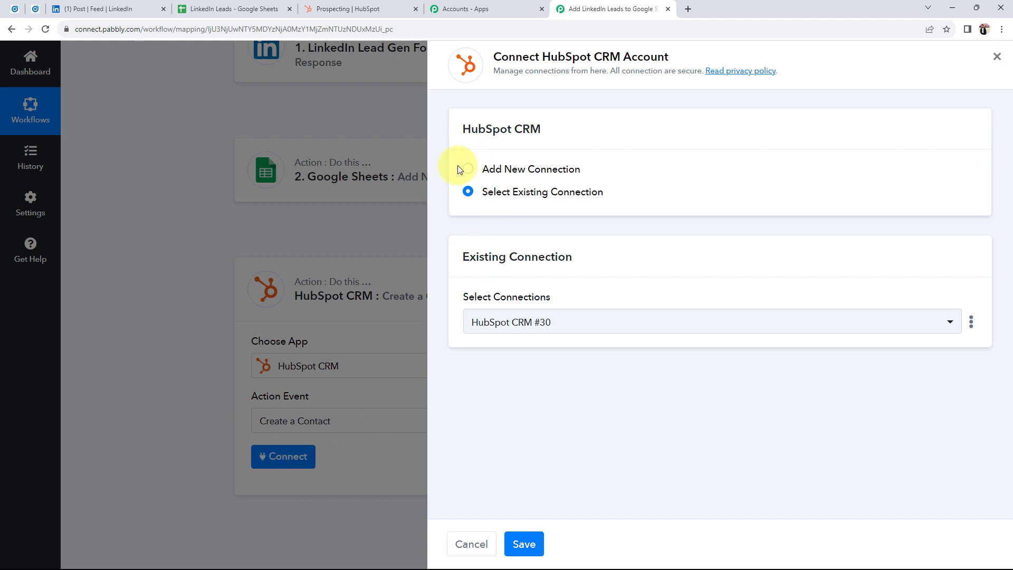
{"action": "left_click", "coordinate": [478, 171]}
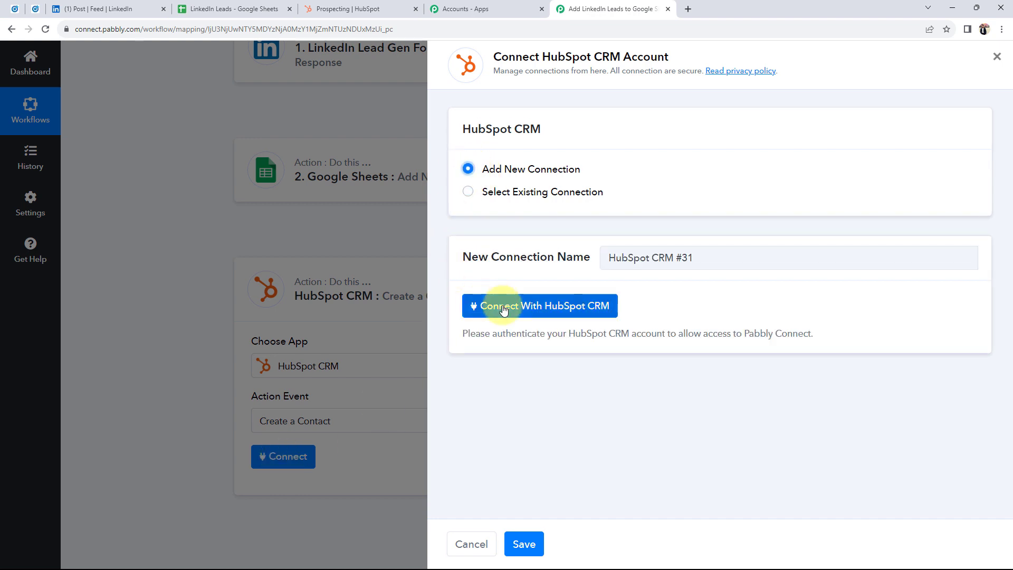
{"action": "left_click", "coordinate": [493, 308]}
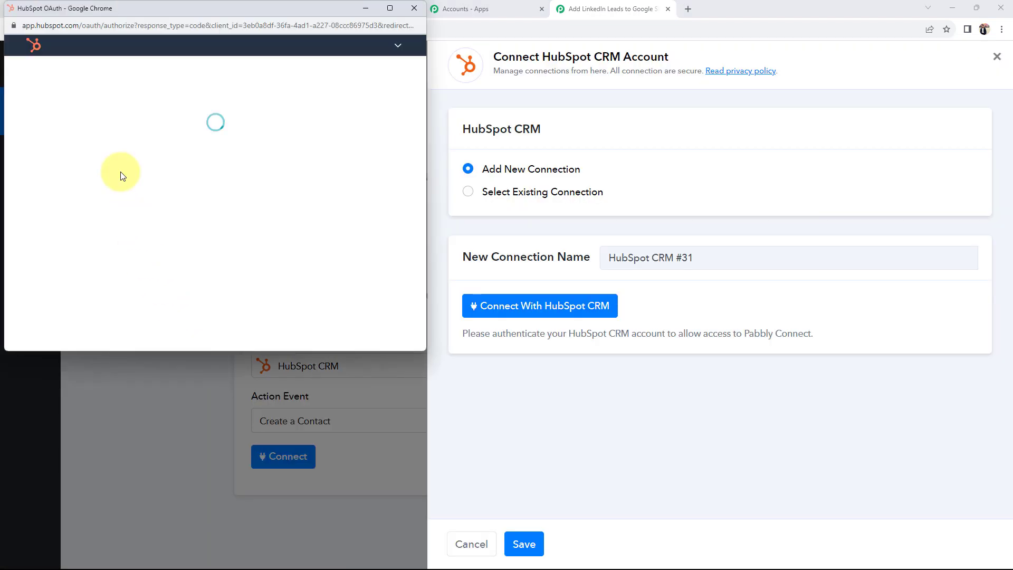
{"action": "scroll", "coordinate": [120, 172], "scroll_direction": "down", "scroll_amount": 4}
{"action": "left_click", "coordinate": [49, 155]}
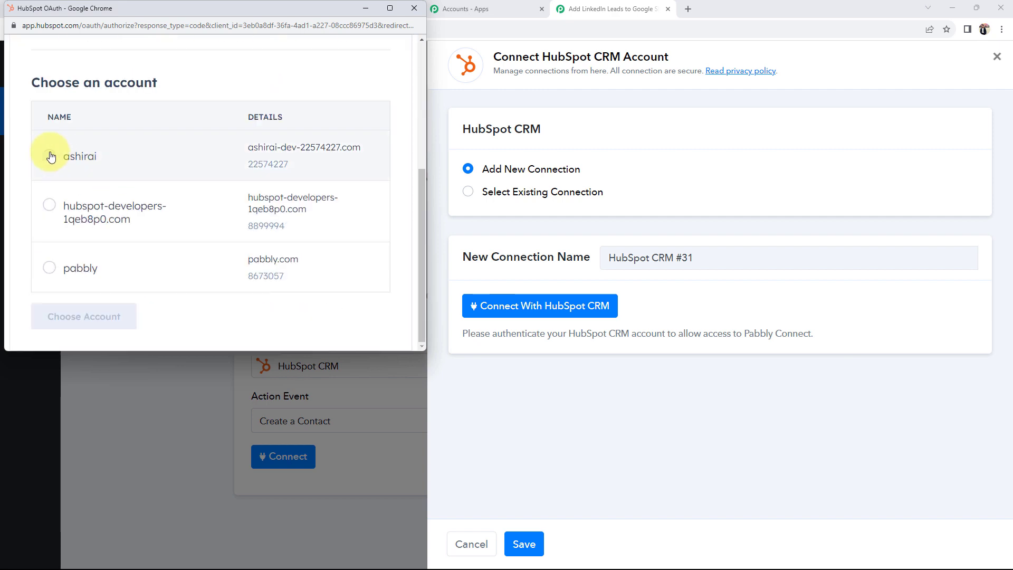
{"action": "left_click", "coordinate": [68, 312]}
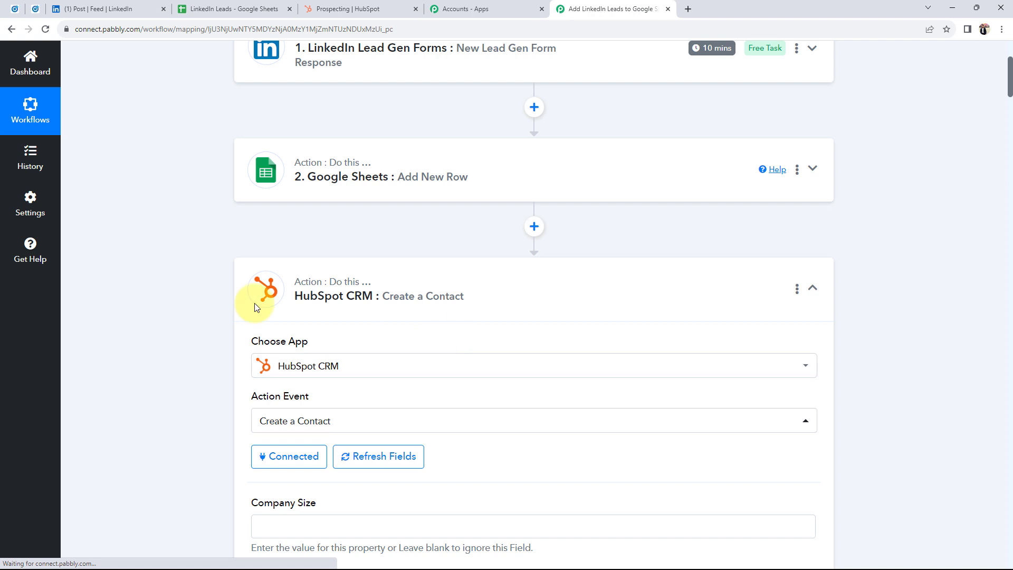
Step: Map the First Name field of the HubSpot contact to Question Answers First Name from the LinkedIn Lead Gen Forms response
{"action": "scroll", "coordinate": [134, 371], "scroll_direction": "down", "scroll_amount": 2}
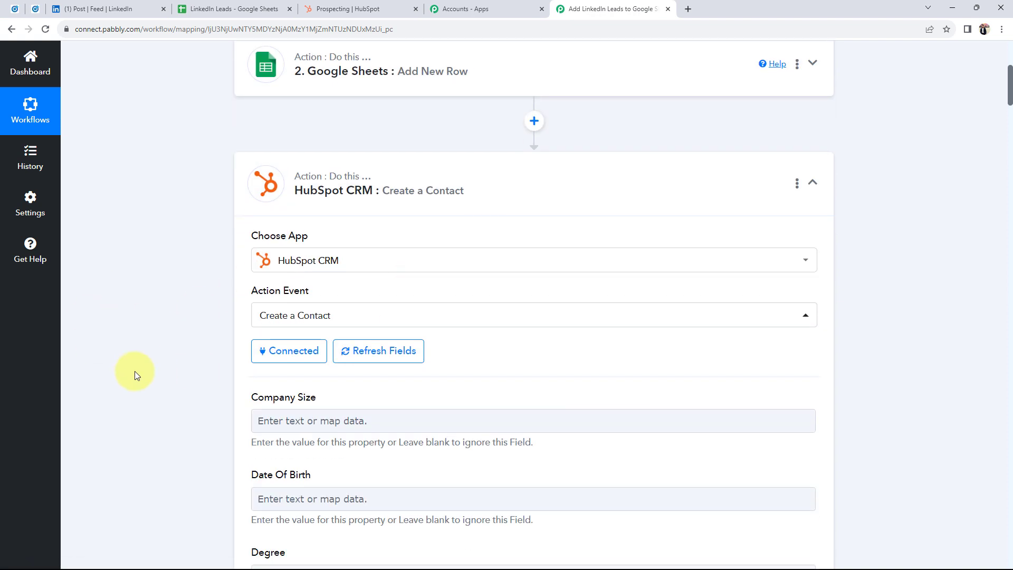
{"action": "scroll", "coordinate": [150, 350], "scroll_direction": "down", "scroll_amount": 5}
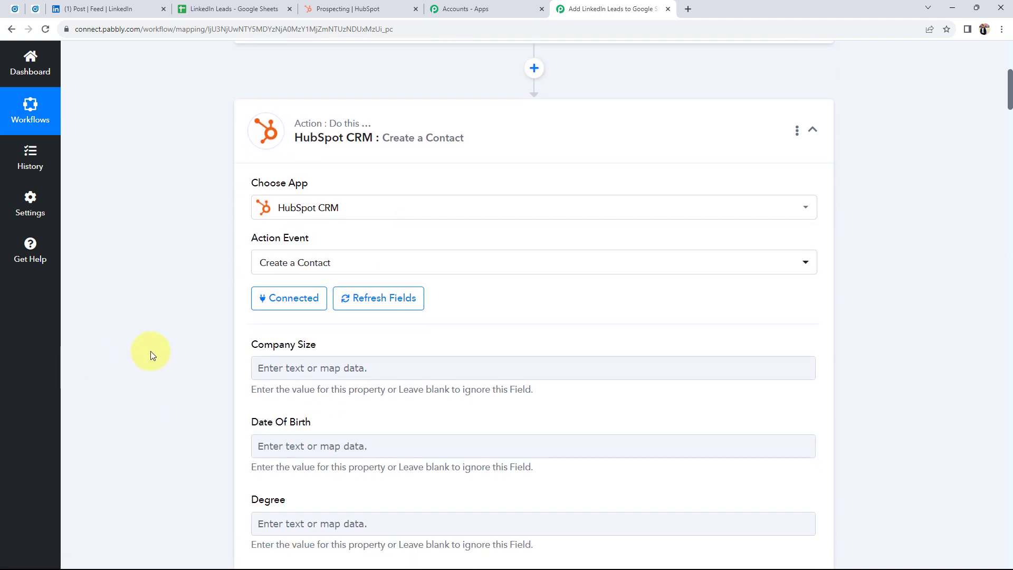
{"action": "scroll", "coordinate": [150, 350], "scroll_direction": "down", "scroll_amount": 5}
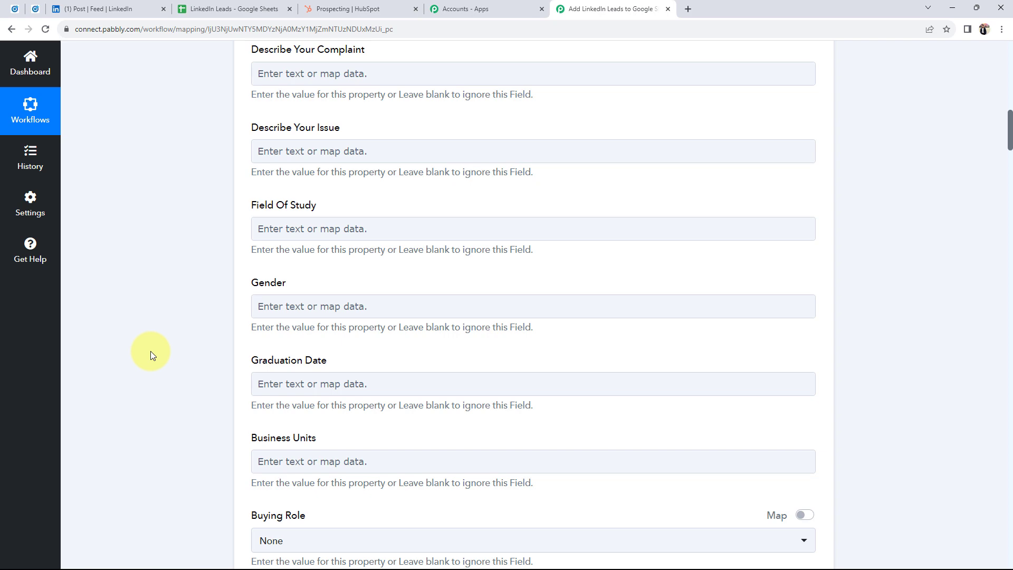
{"action": "scroll", "coordinate": [150, 351], "scroll_direction": "down", "scroll_amount": 10}
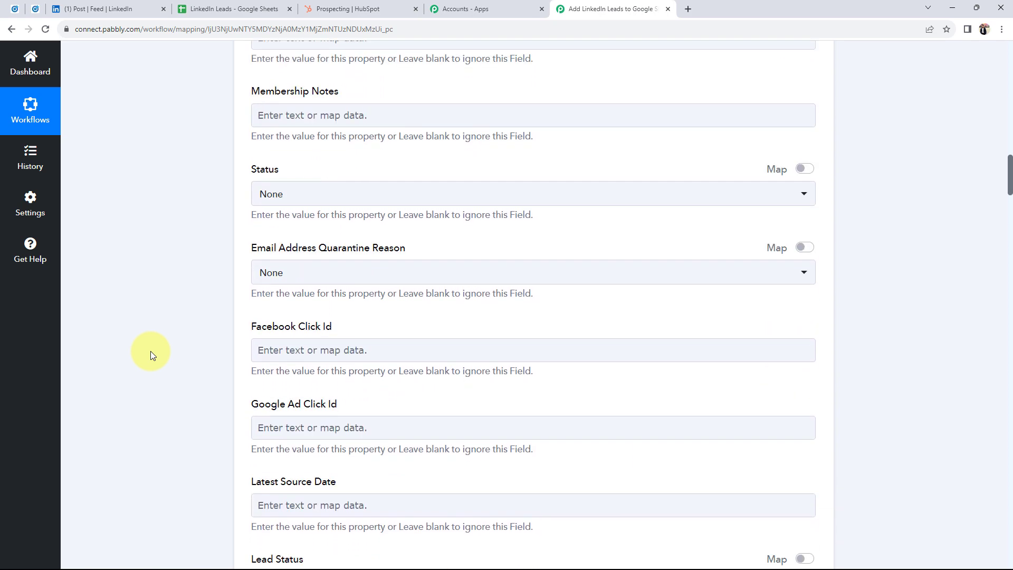
{"action": "scroll", "coordinate": [150, 350], "scroll_direction": "down", "scroll_amount": 15}
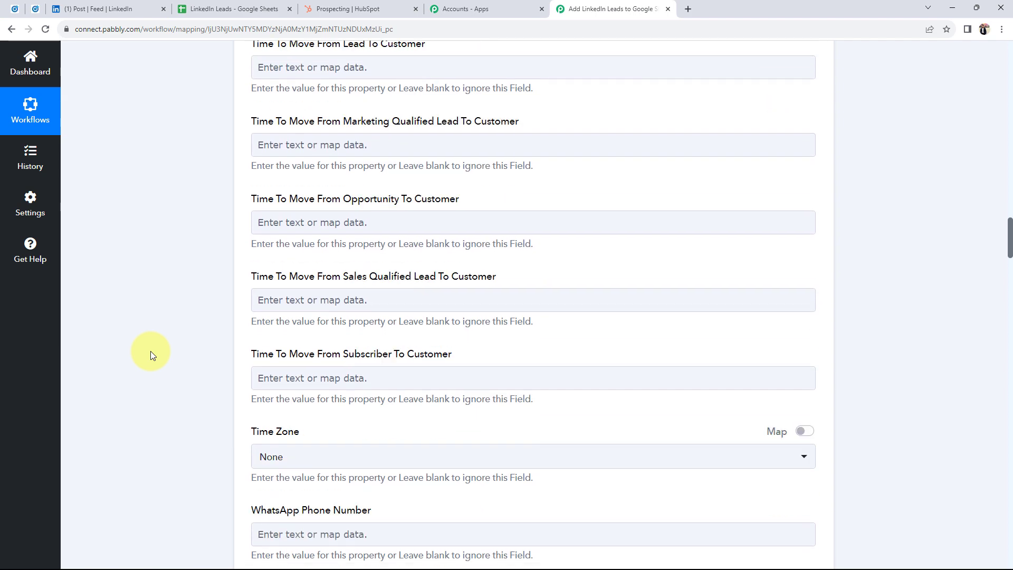
{"action": "scroll", "coordinate": [150, 351], "scroll_direction": "down", "scroll_amount": 13}
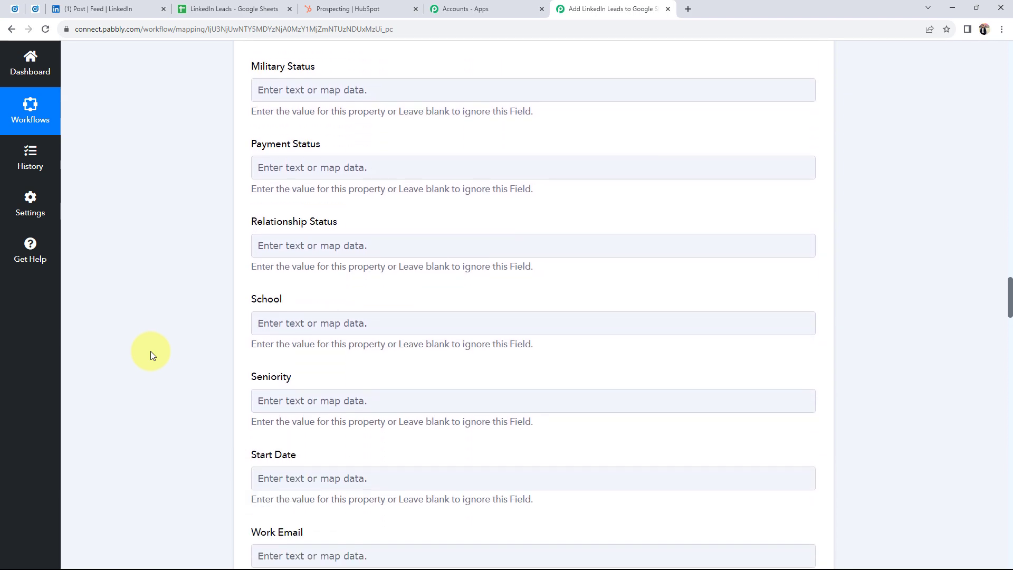
{"action": "scroll", "coordinate": [151, 350], "scroll_direction": "down", "scroll_amount": 8}
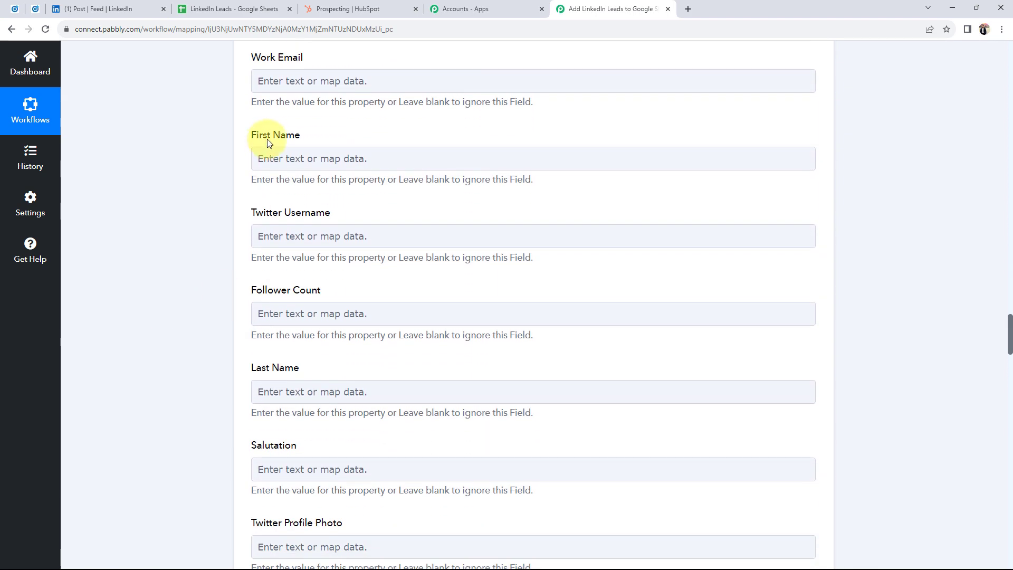
{"action": "left_click", "coordinate": [290, 156]}
{"action": "left_click", "coordinate": [380, 258]}
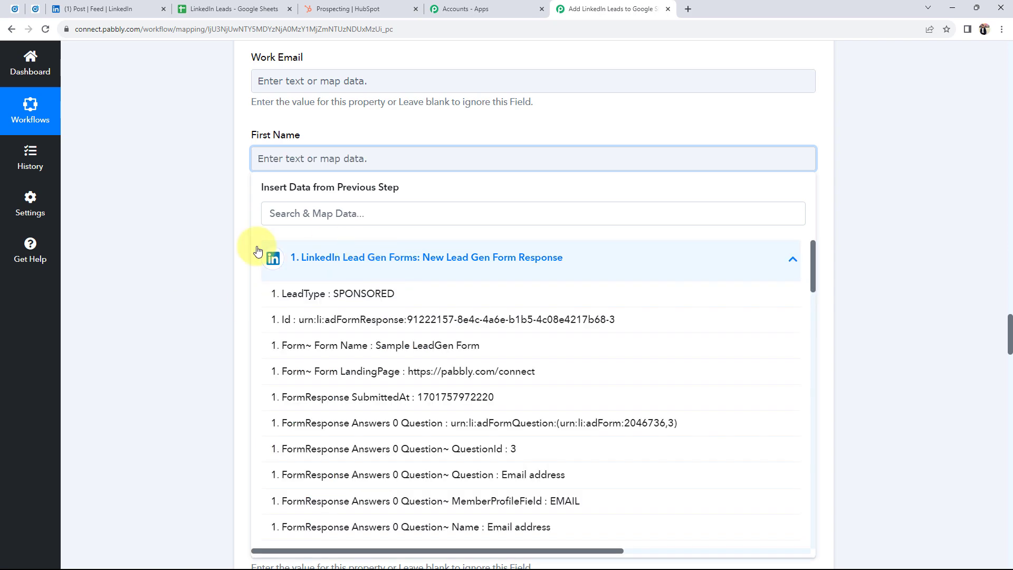
{"action": "left_click", "coordinate": [331, 211]}
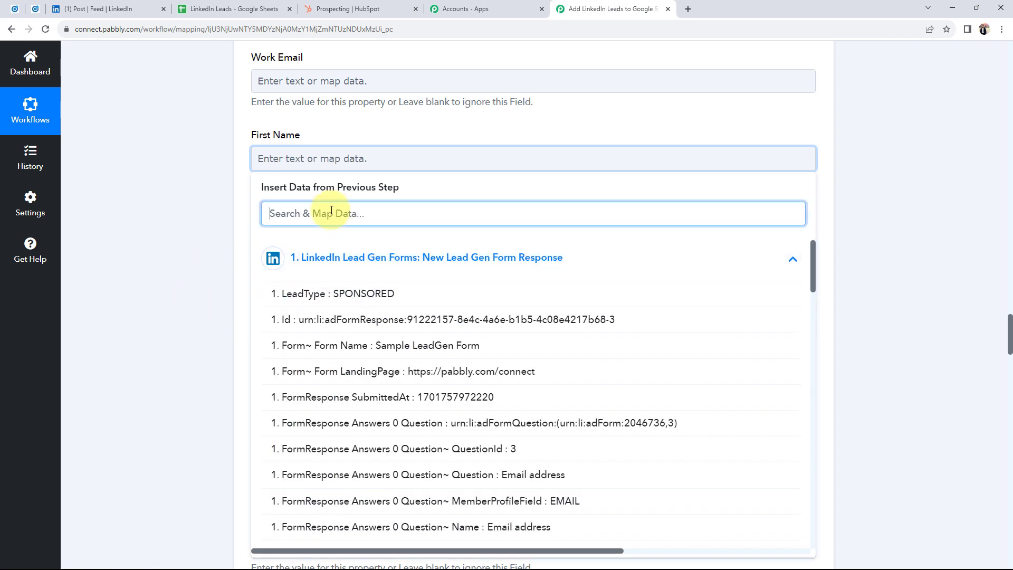
{"action": "type", "text": "pabbly"}
{"action": "left_click", "coordinate": [448, 445]}
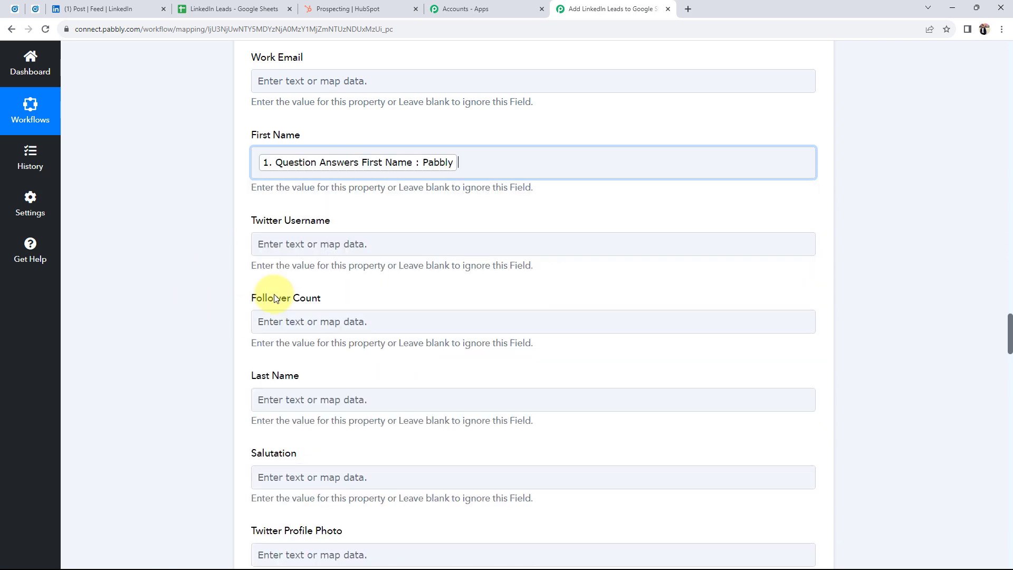
{"action": "left_click", "coordinate": [142, 251]}
Step: Map the contact's Last Name field to Question Answers Last Name from the LinkedIn Lead Gen Forms response
{"action": "scroll", "coordinate": [163, 236], "scroll_direction": "down", "scroll_amount": 3}
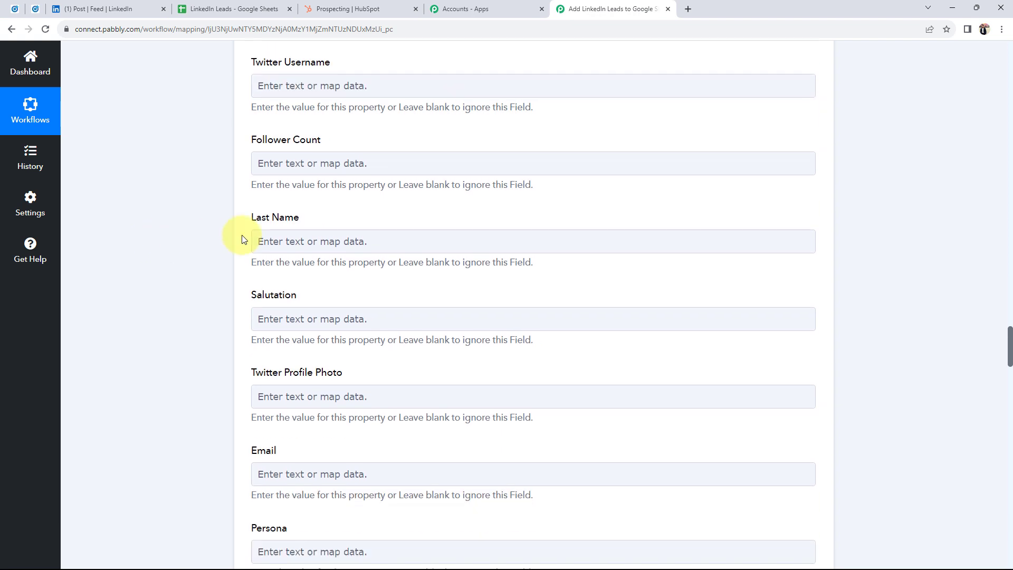
{"action": "left_click", "coordinate": [310, 242]}
{"action": "left_click", "coordinate": [295, 303]}
{"action": "type", "text": "sub"}
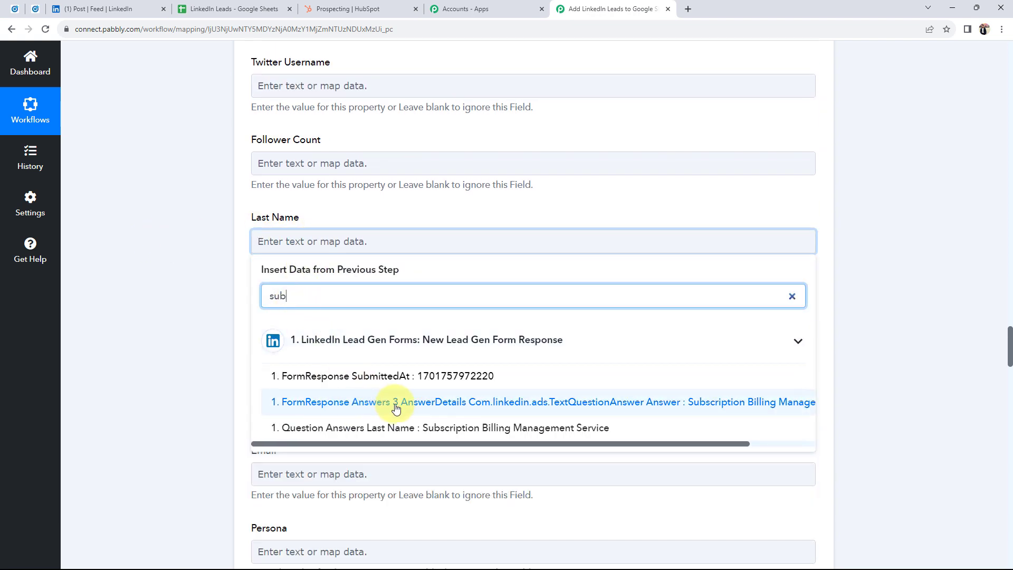
{"action": "left_click", "coordinate": [414, 427]}
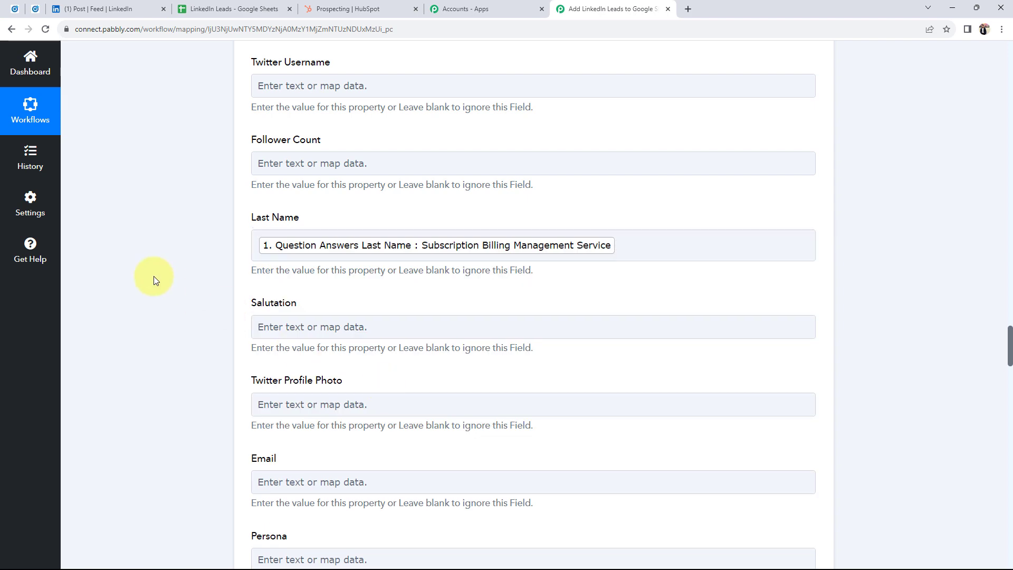
Step: Map the contact's Email field to Question Answers Email Address from the LinkedIn Lead Gen Forms response
{"action": "scroll", "coordinate": [153, 277], "scroll_direction": "down", "scroll_amount": 5}
{"action": "left_click", "coordinate": [294, 218]}
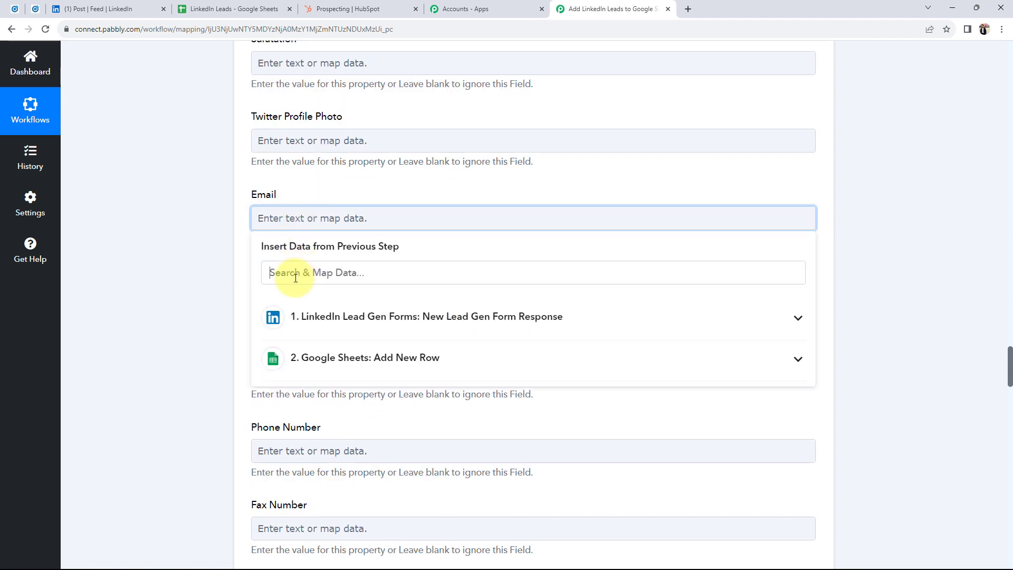
{"action": "left_click", "coordinate": [296, 274]}
{"action": "type", "text": "@"}
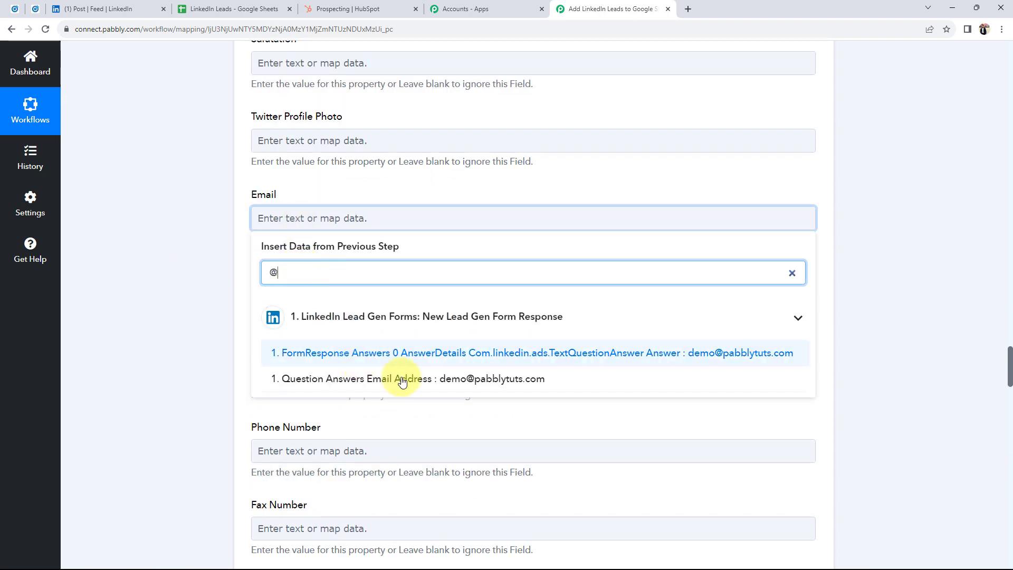
{"action": "left_click", "coordinate": [402, 380]}
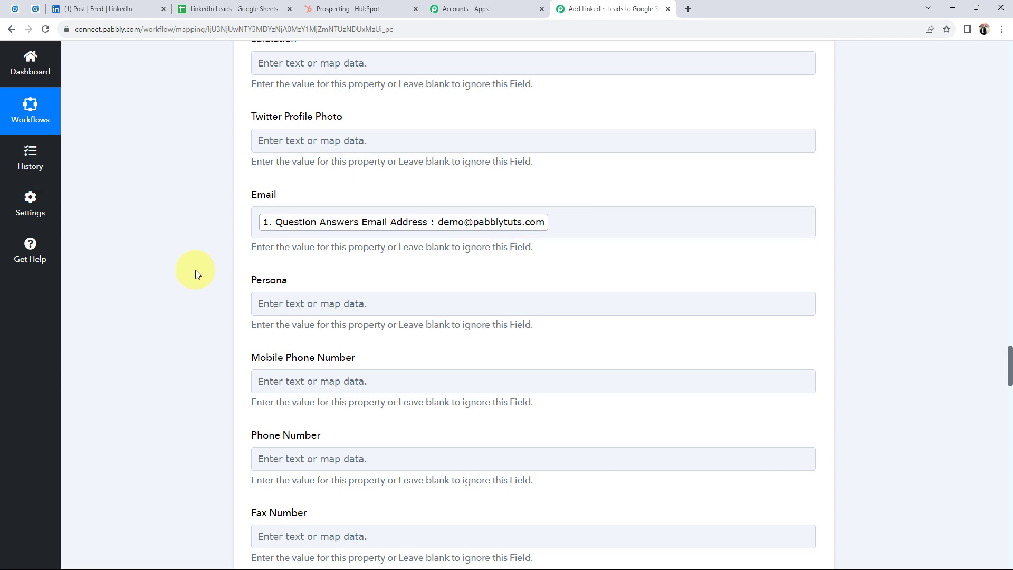
Step: Map the Phone Number field to FormResponse Answers 1 AnswerDetails Com.linkedin.ads.TextQuestionAnswer Answer from the LinkedIn response
{"action": "scroll", "coordinate": [195, 270], "scroll_direction": "down", "scroll_amount": 3}
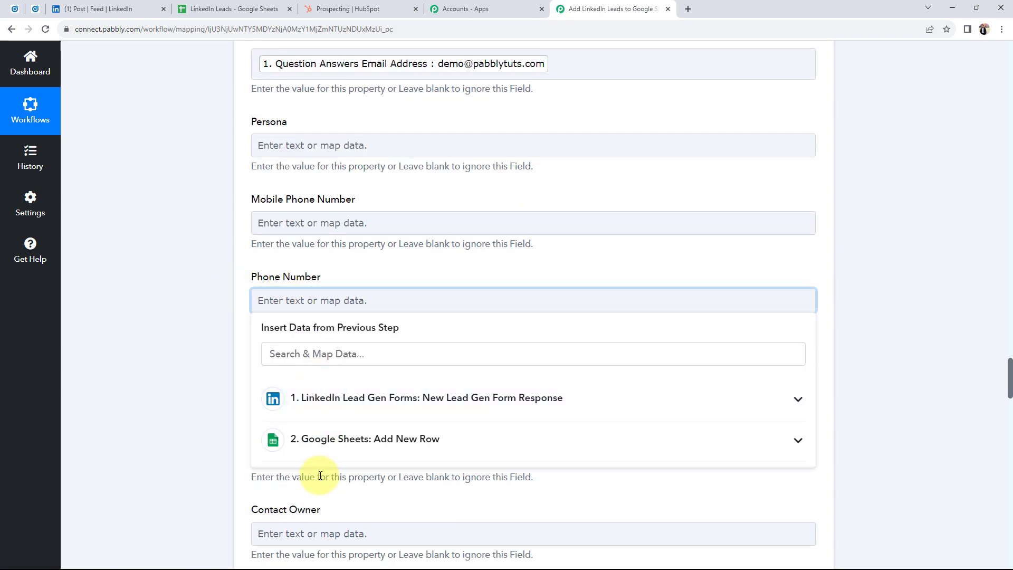
{"action": "left_click", "coordinate": [314, 397]}
{"action": "scroll", "coordinate": [598, 437], "scroll_direction": "down", "scroll_amount": 3}
{"action": "scroll", "coordinate": [599, 437], "scroll_direction": "down", "scroll_amount": 6}
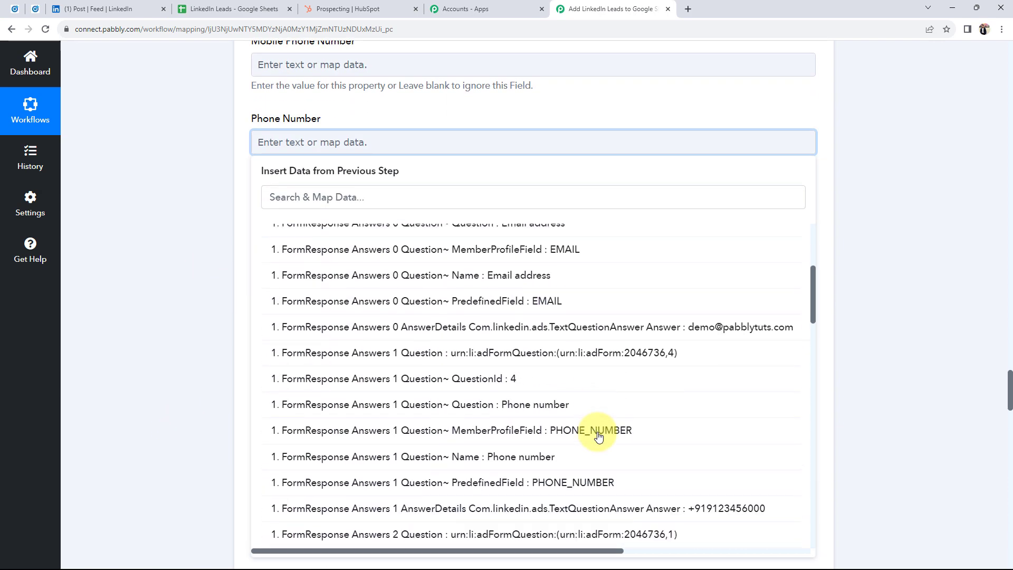
{"action": "left_click", "coordinate": [697, 374]}
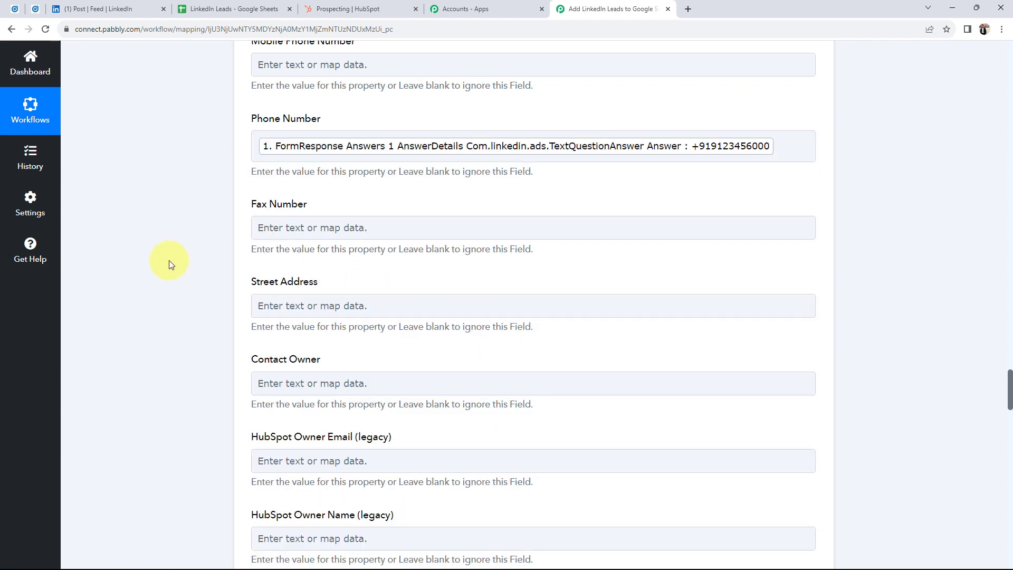
Step: Review the mapped contact fields, leave the remaining ones blank, and save the HubSpot CRM step while sending a test request
{"action": "scroll", "coordinate": [172, 263], "scroll_direction": "down", "scroll_amount": 2}
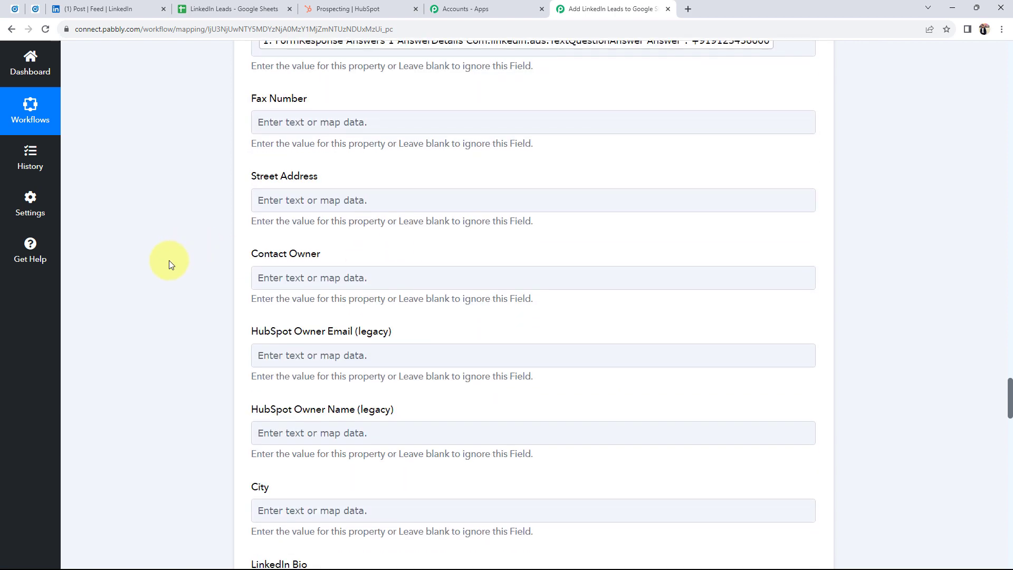
{"action": "scroll", "coordinate": [169, 261], "scroll_direction": "down", "scroll_amount": 16}
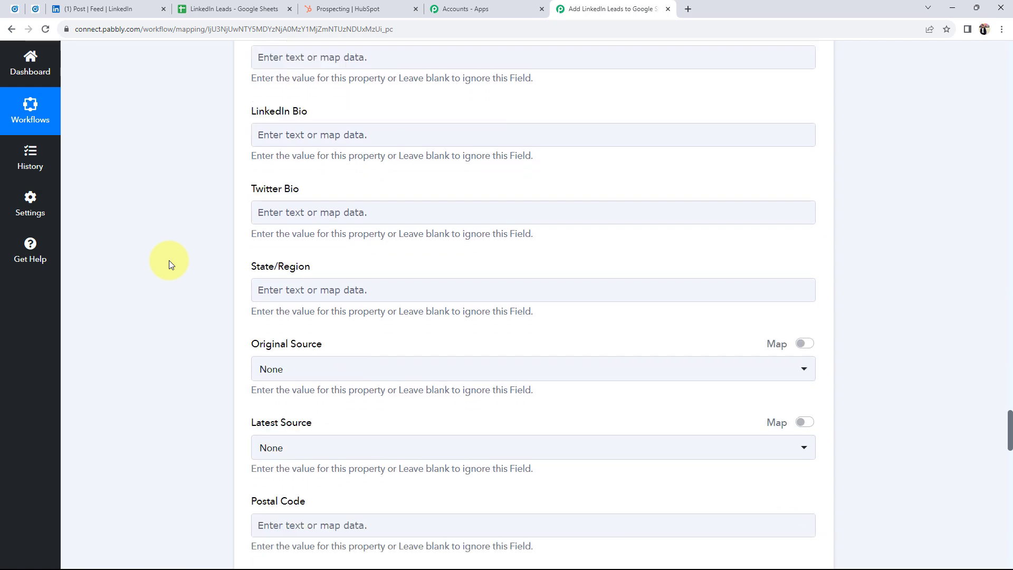
{"action": "scroll", "coordinate": [168, 261], "scroll_direction": "down", "scroll_amount": 16}
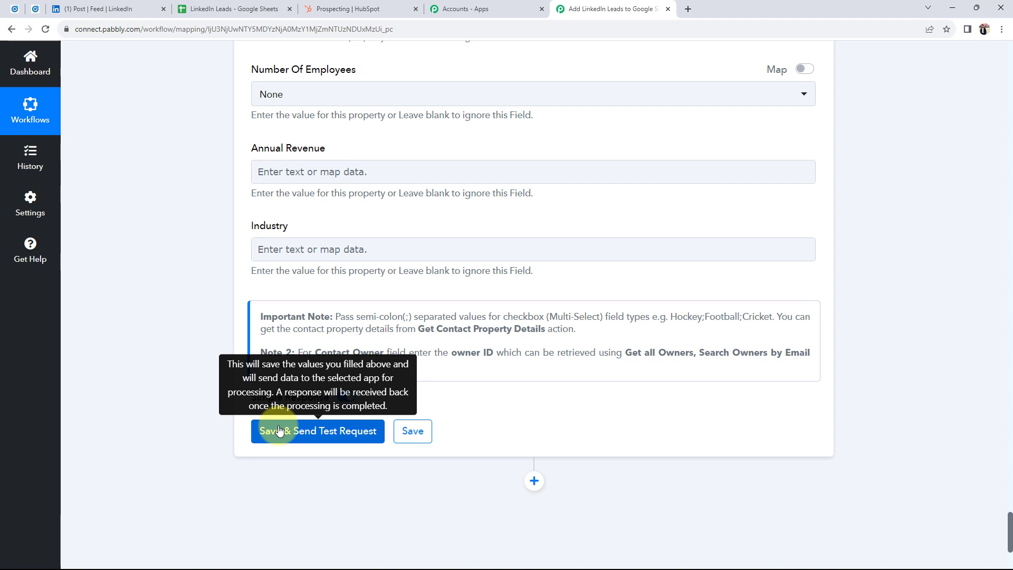
{"action": "scroll", "coordinate": [161, 348], "scroll_direction": "up", "scroll_amount": 15}
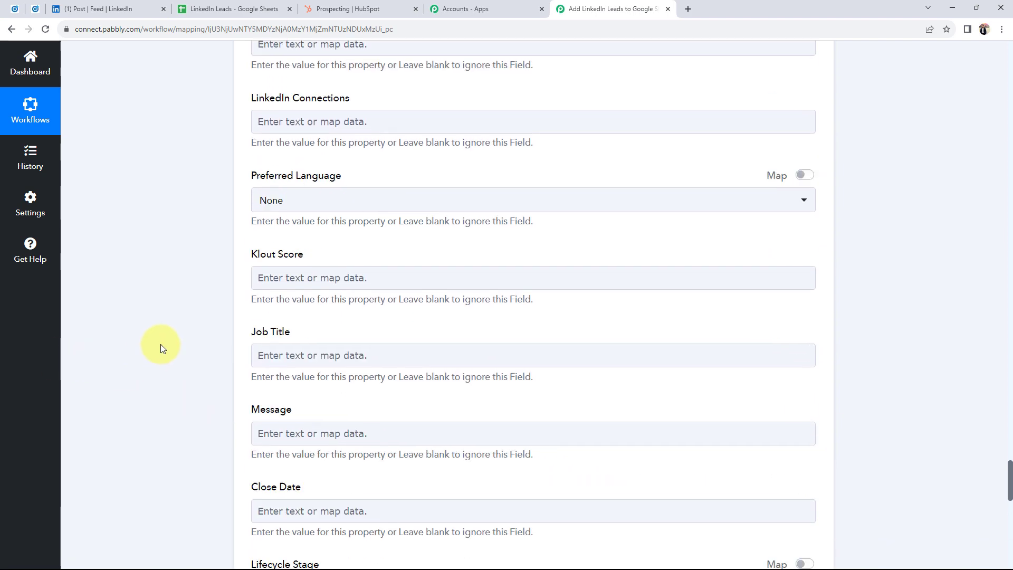
{"action": "scroll", "coordinate": [162, 347], "scroll_direction": "up", "scroll_amount": 20}
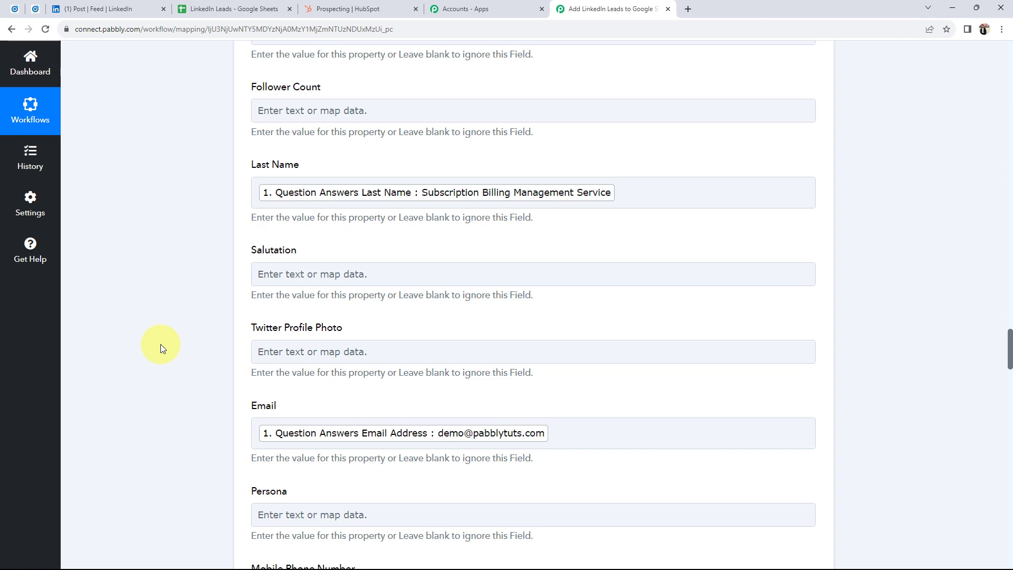
{"action": "scroll", "coordinate": [160, 345], "scroll_direction": "down", "scroll_amount": 20}
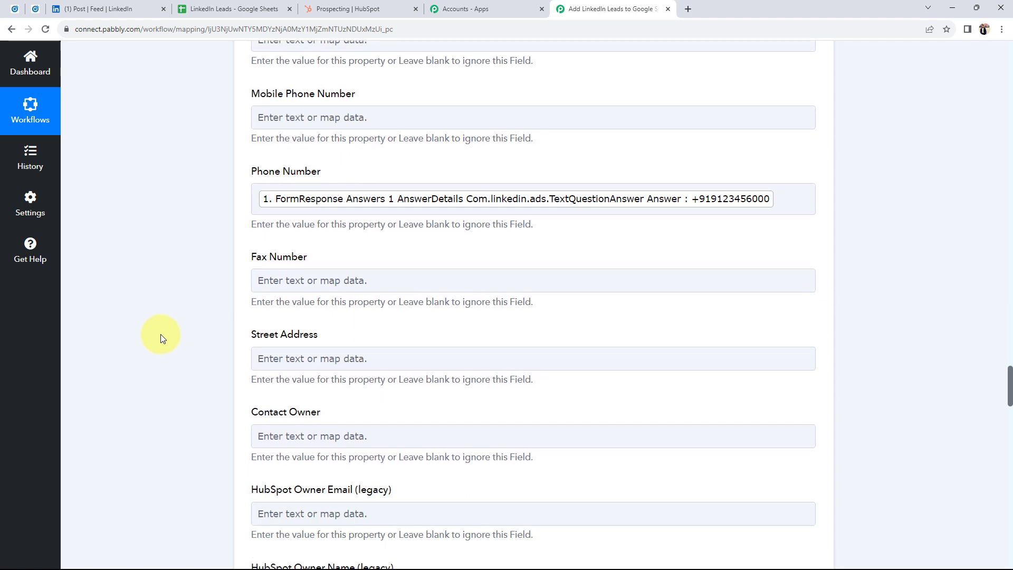
{"action": "scroll", "coordinate": [170, 331], "scroll_direction": "down", "scroll_amount": 15}
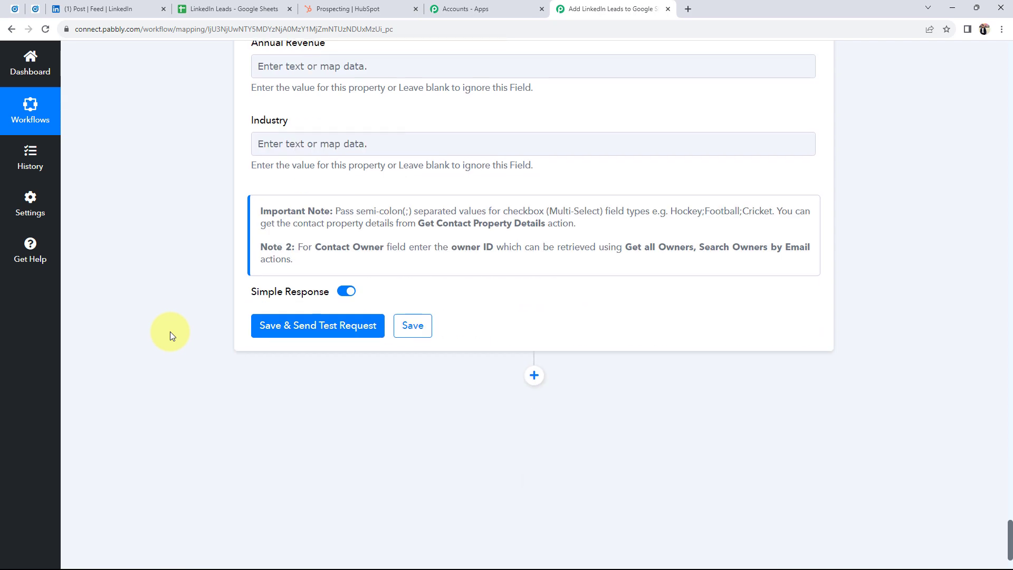
{"action": "left_click", "coordinate": [319, 225]}
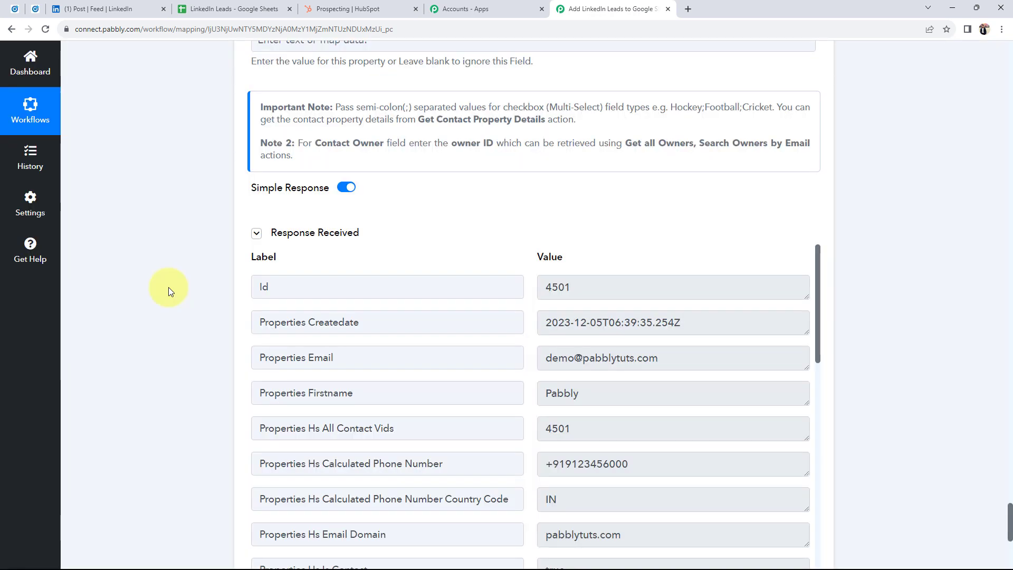
Step: Switch to HubSpot, open the Contacts list and check the new contact's name, email and phone number
{"action": "left_click", "coordinate": [378, 4]}
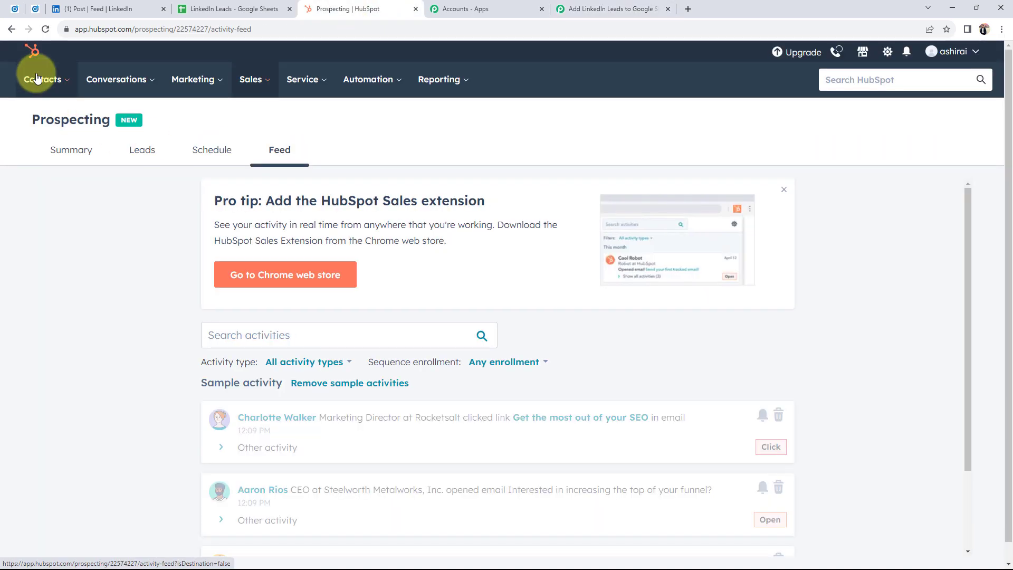
{"action": "left_click", "coordinate": [41, 74]}
{"action": "left_click", "coordinate": [45, 124]}
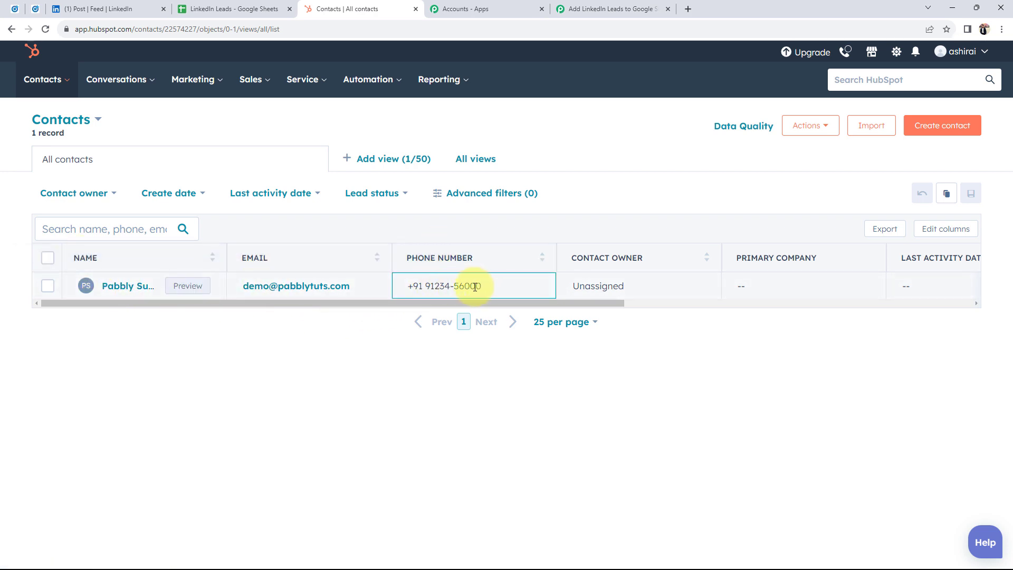
{"action": "left_click_drag", "start_coordinate": [481, 287], "coordinate": [421, 290]}
{"action": "left_click", "coordinate": [335, 392]}
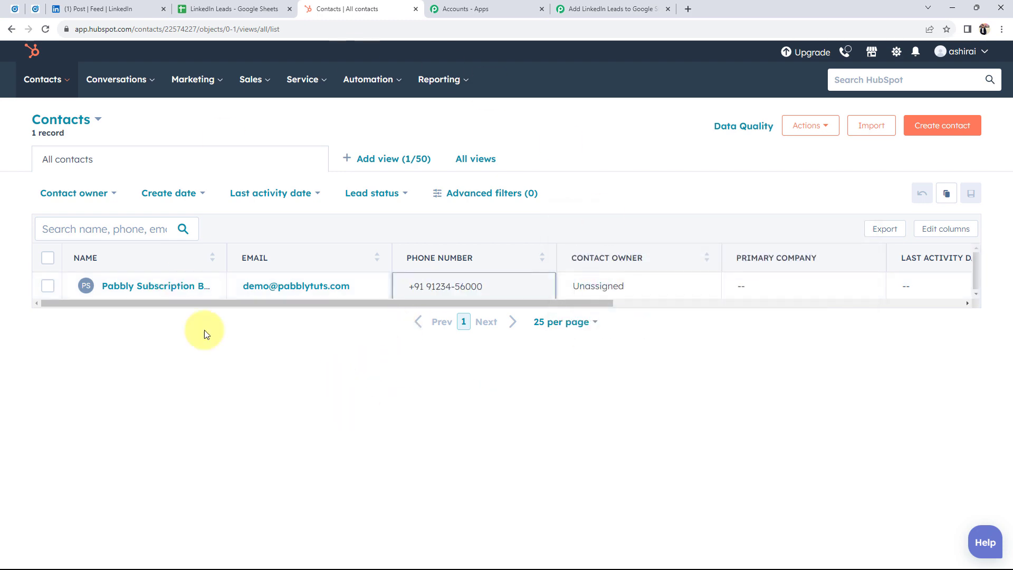
Step: Return to Pabbly Connect, collapse the HubSpot CRM action step and review the complete workflow from its trigger
{"action": "left_click", "coordinate": [612, 9]}
{"action": "scroll", "coordinate": [179, 401], "scroll_direction": "up", "scroll_amount": 7}
{"action": "scroll", "coordinate": [179, 402], "scroll_direction": "up", "scroll_amount": 15}
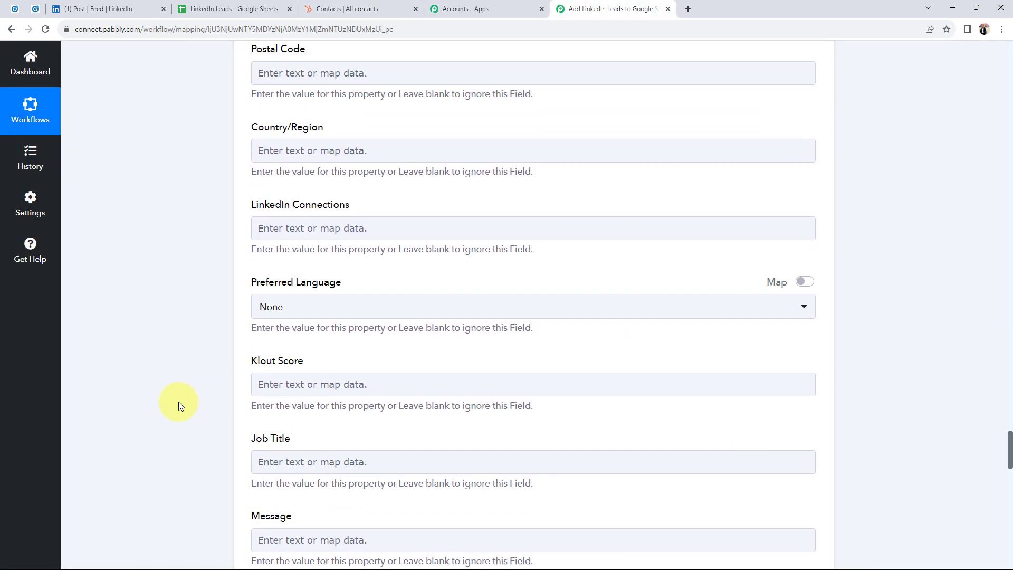
{"action": "scroll", "coordinate": [205, 370], "scroll_direction": "up", "scroll_amount": 20}
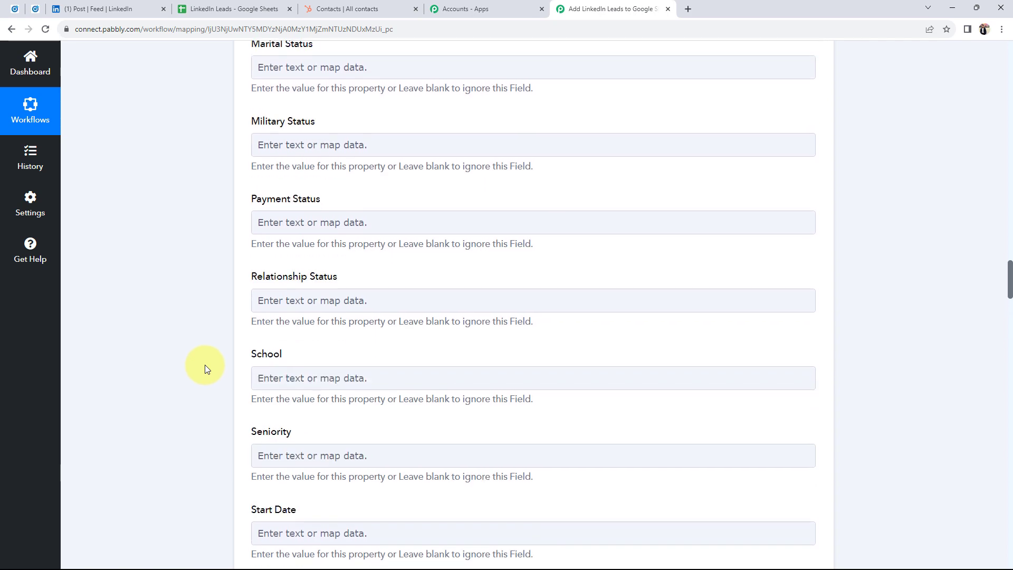
{"action": "scroll", "coordinate": [205, 366], "scroll_direction": "up", "scroll_amount": 10}
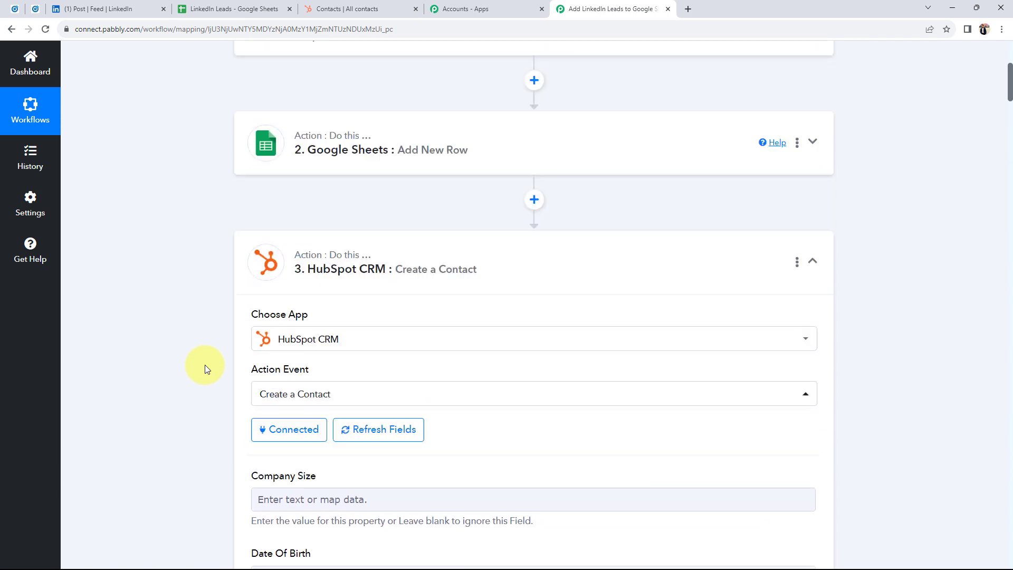
{"action": "left_click", "coordinate": [477, 353]}
{"action": "scroll", "coordinate": [169, 347], "scroll_direction": "up", "scroll_amount": 3}
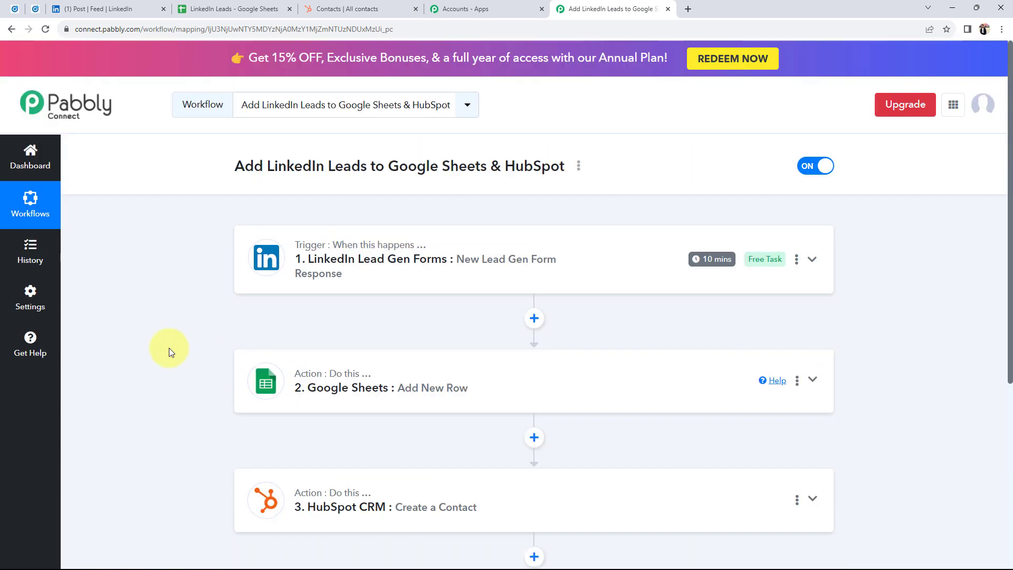